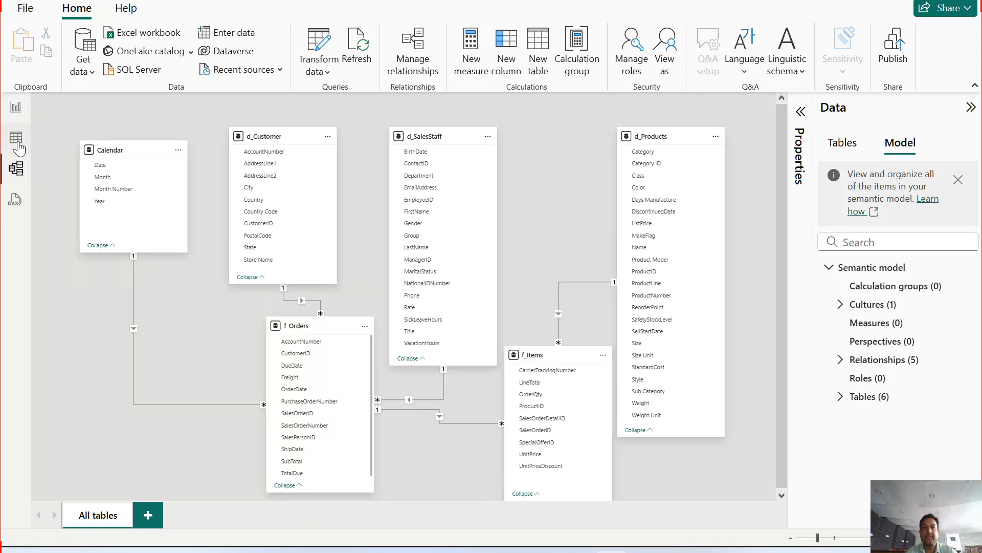
Step: Rearrange the model diagram by placing the Calendar table slightly higher and the f_Orders table slightly lower
click(16, 137)
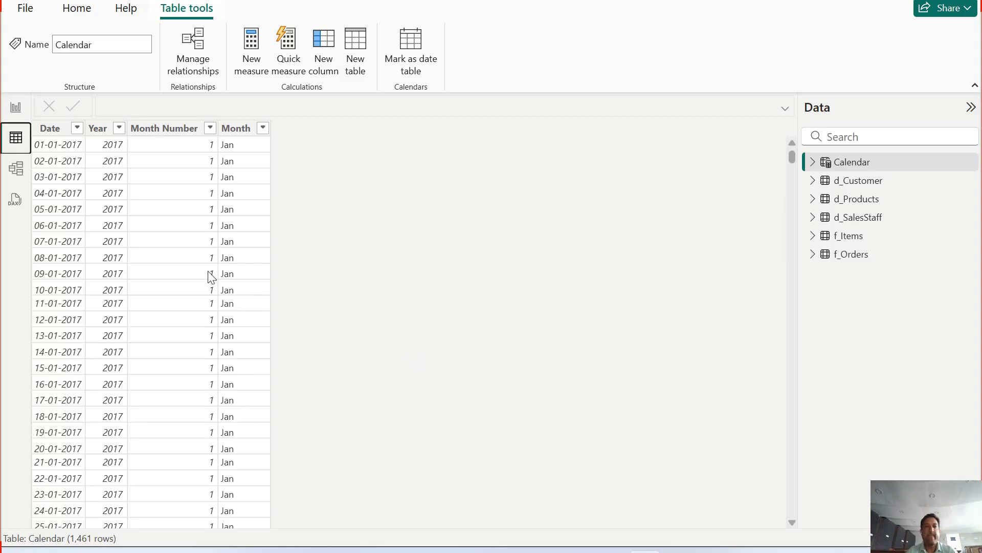
click(16, 171)
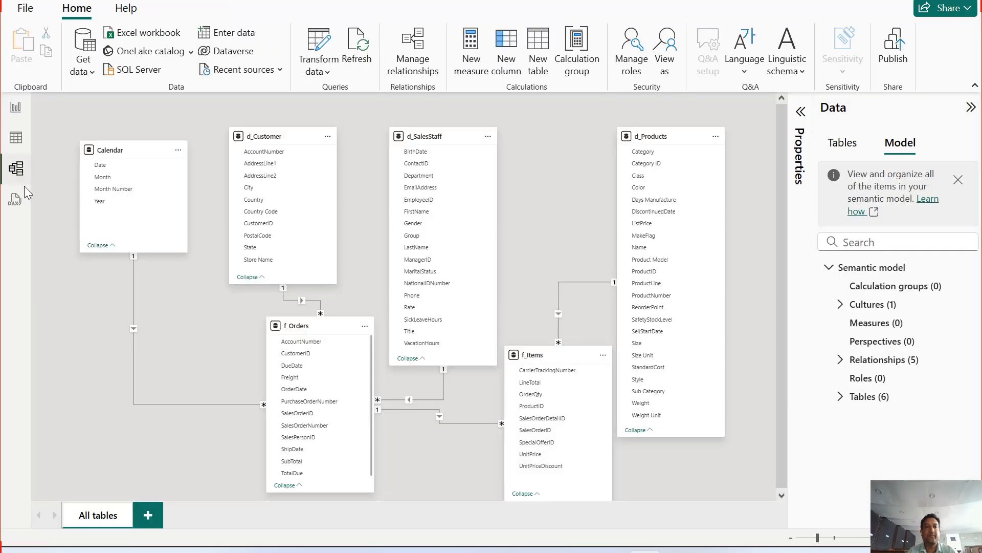
drag(127, 150, 126, 133)
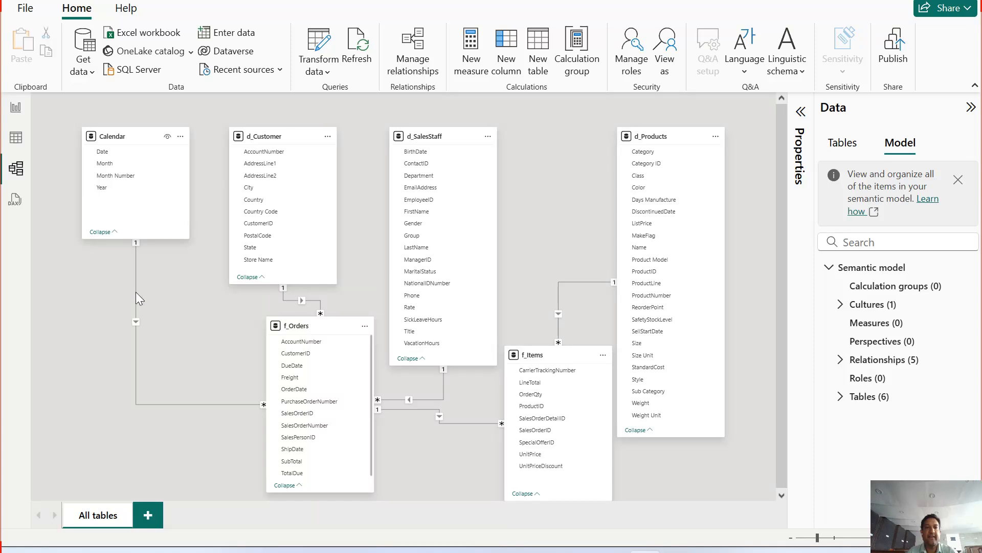
drag(317, 325, 315, 338)
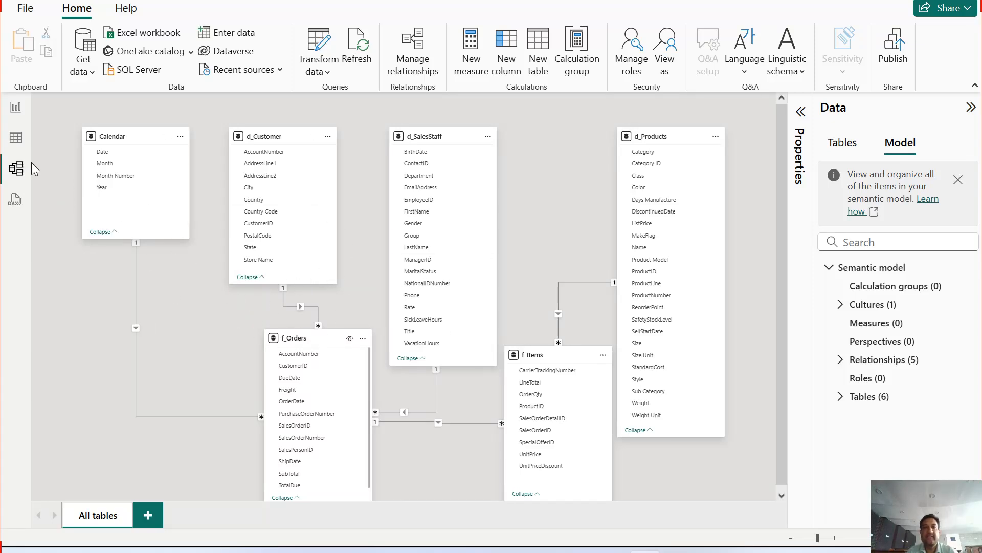
Step: Switch to the empty report page and collapse the Filters pane
click(15, 140)
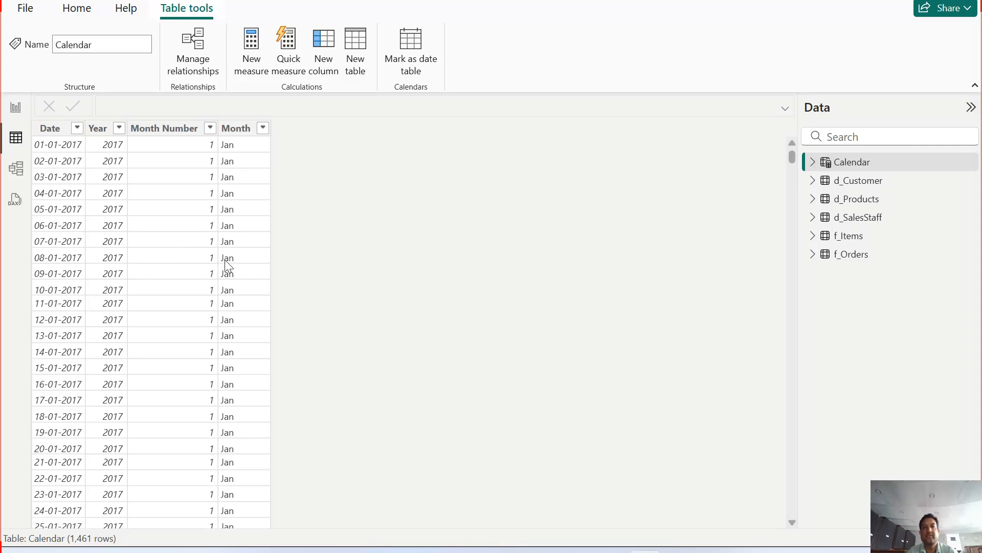
click(15, 113)
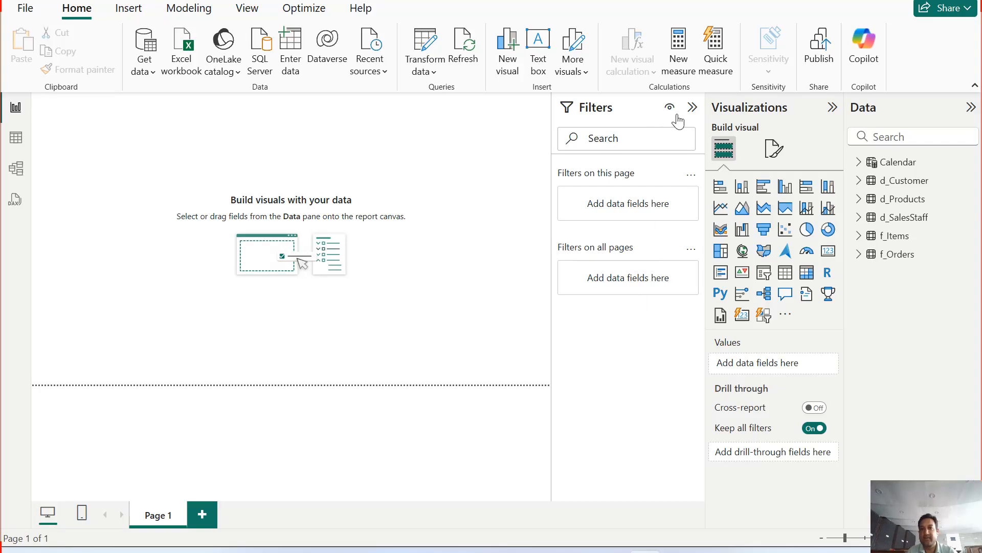
click(692, 107)
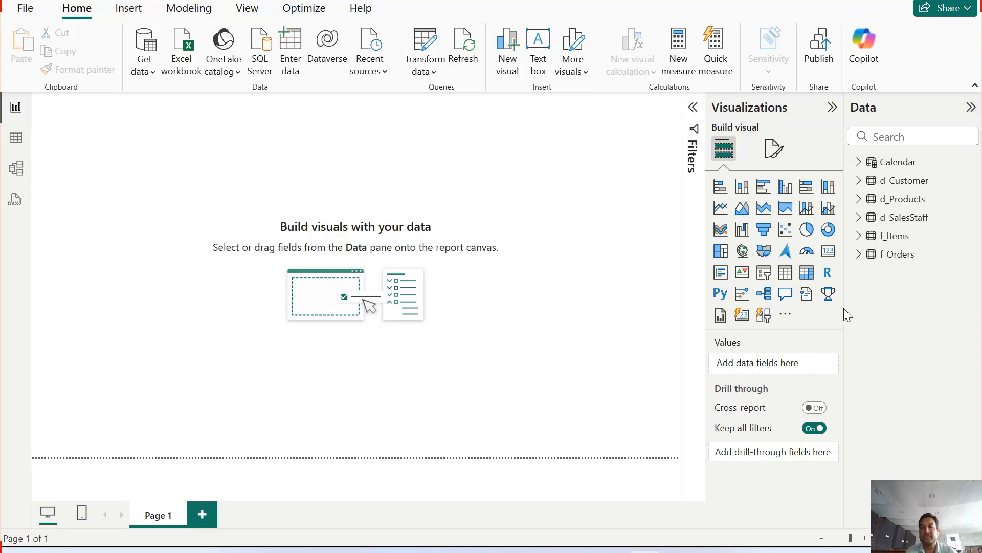
Step: Create a column chart of the summed LineTotal from f_Items on the report page and enlarge it
click(862, 256)
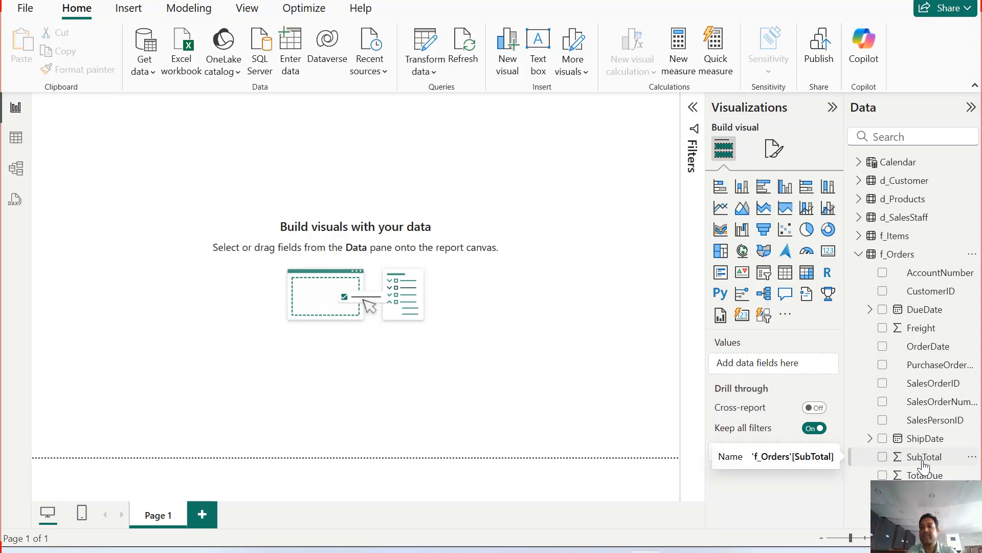
click(862, 257)
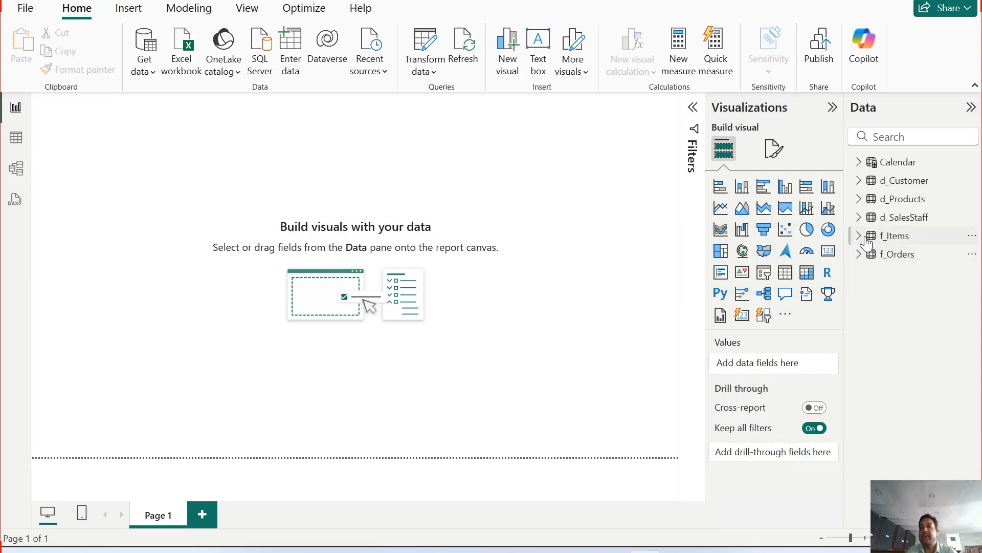
click(861, 239)
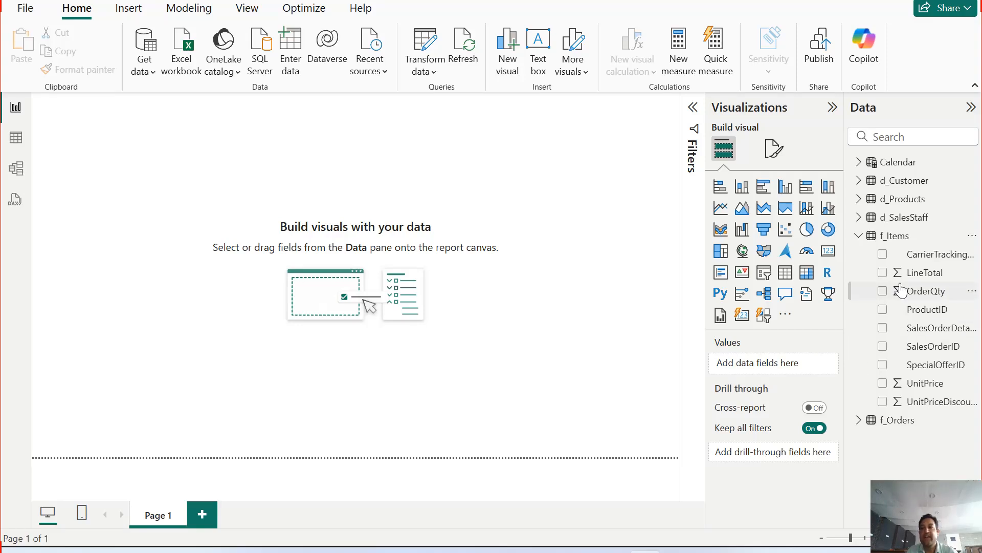
drag(920, 273, 500, 353)
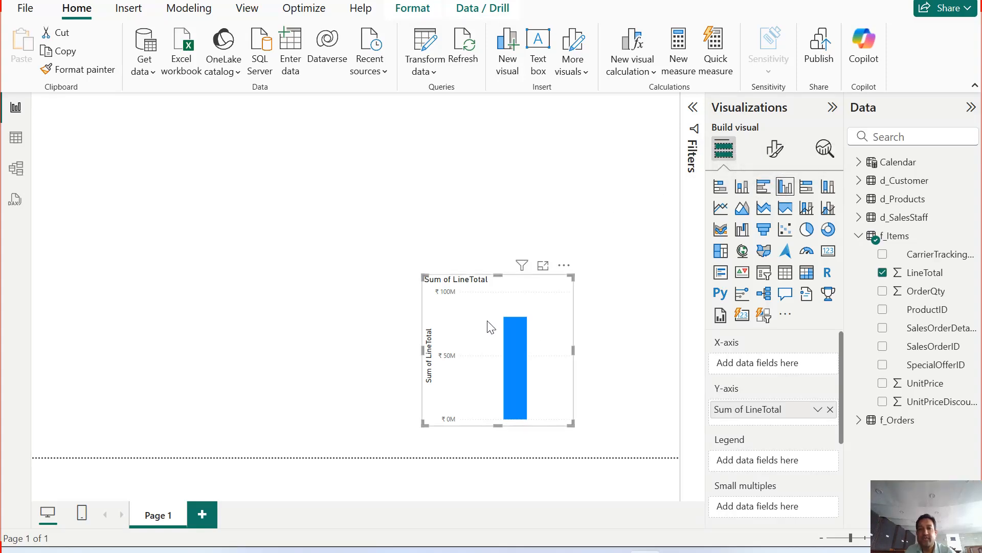
drag(419, 271, 309, 211)
drag(572, 423, 628, 442)
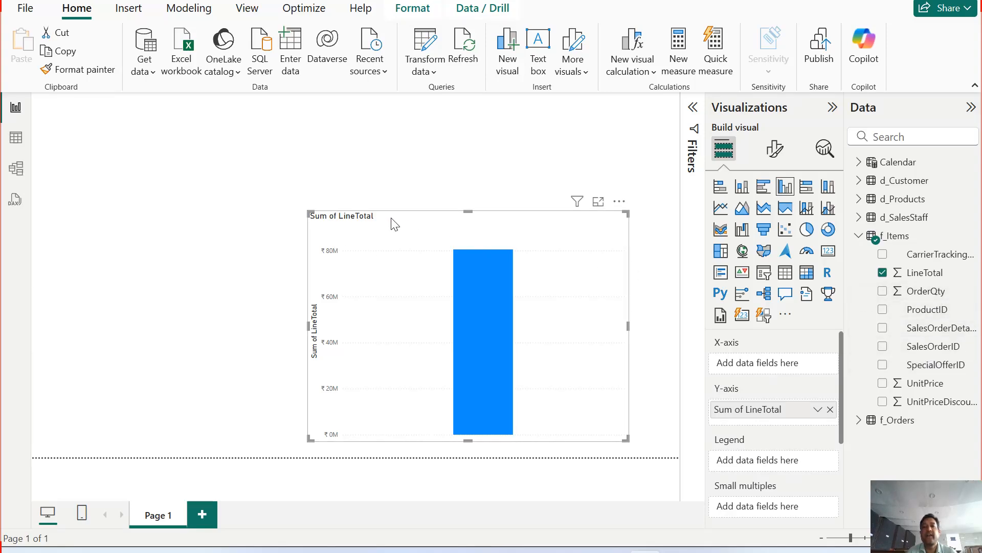
Step: Examine the rows and the LineTotal column of the f_Items table, and return to the report page
click(16, 139)
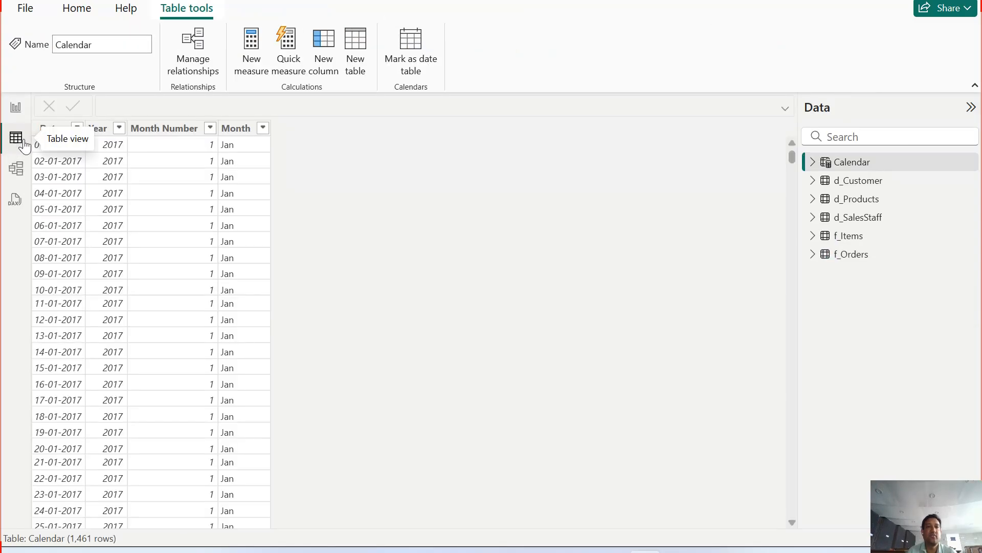
click(849, 236)
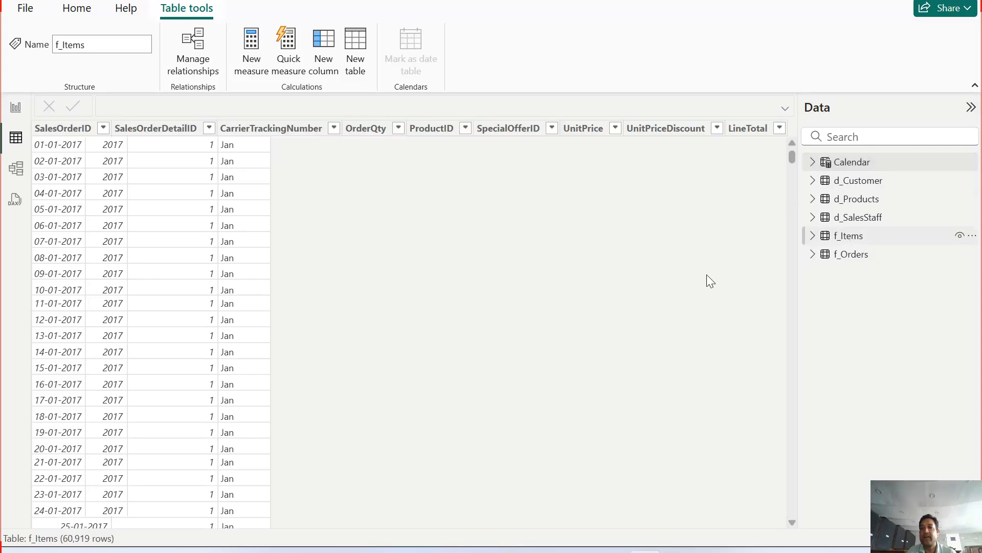
drag(231, 522, 353, 525)
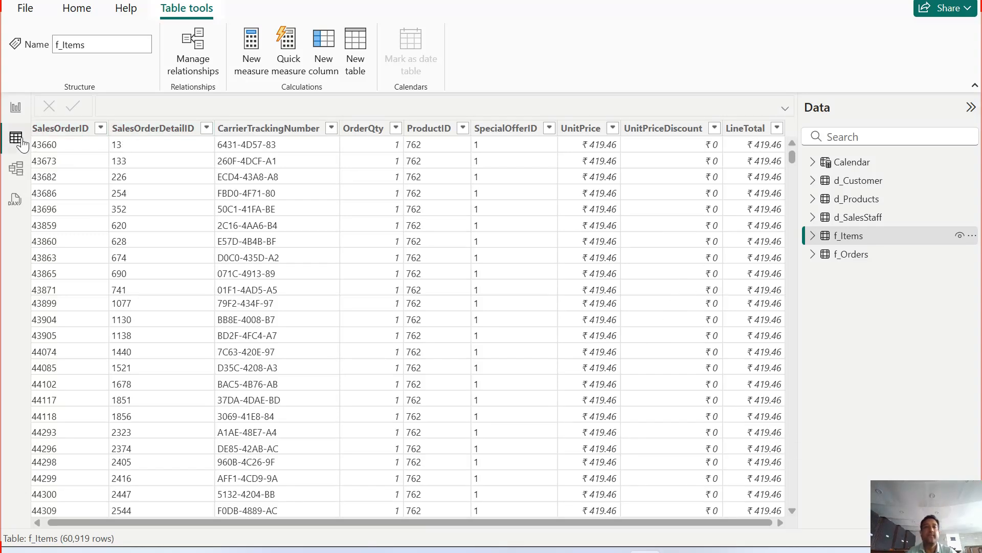
click(15, 107)
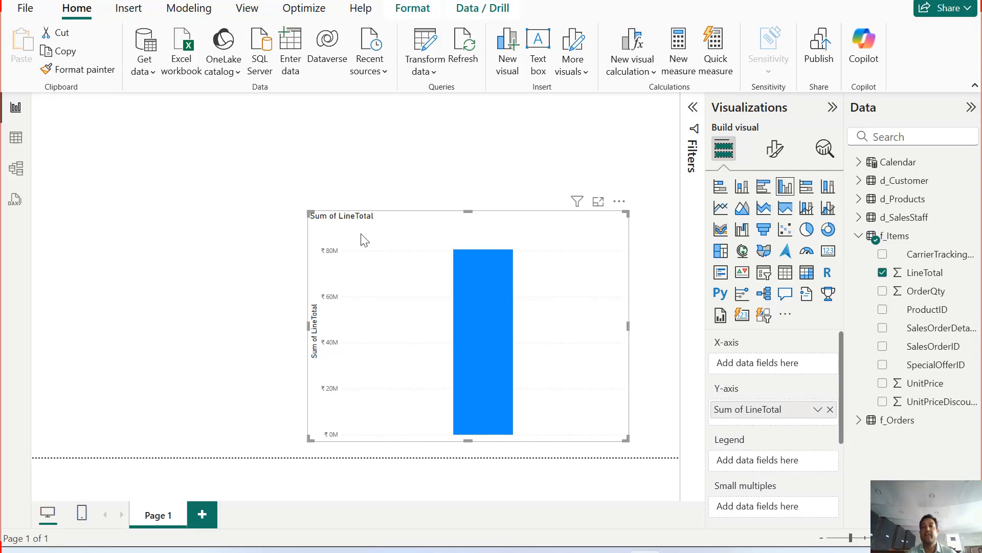
Step: Remove the Sum of LineTotal chart from the report page
click(619, 203)
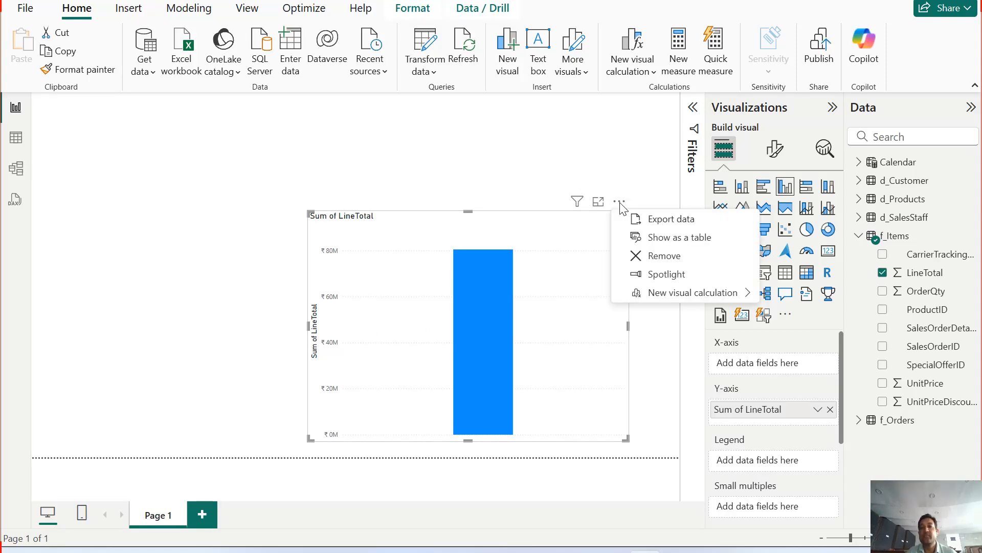
click(642, 255)
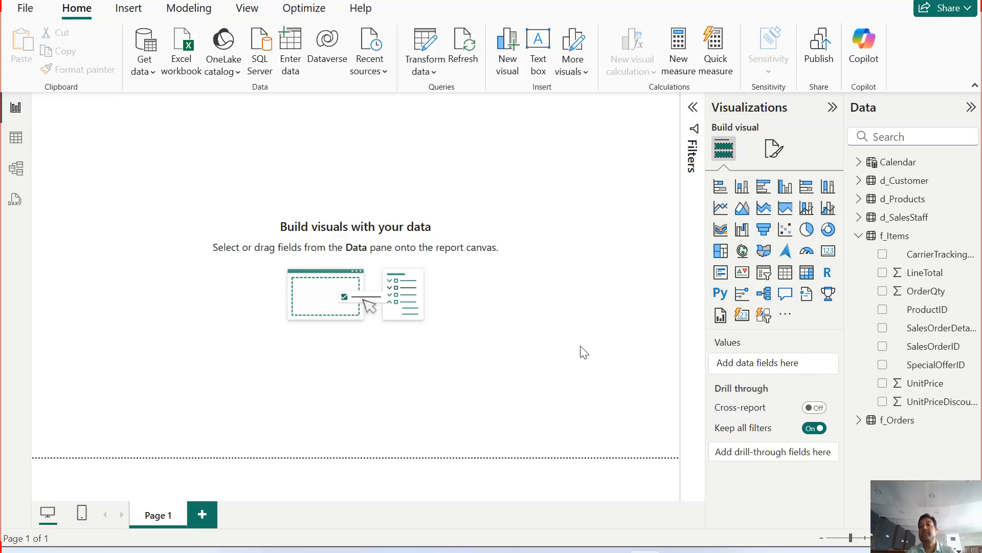
click(899, 238)
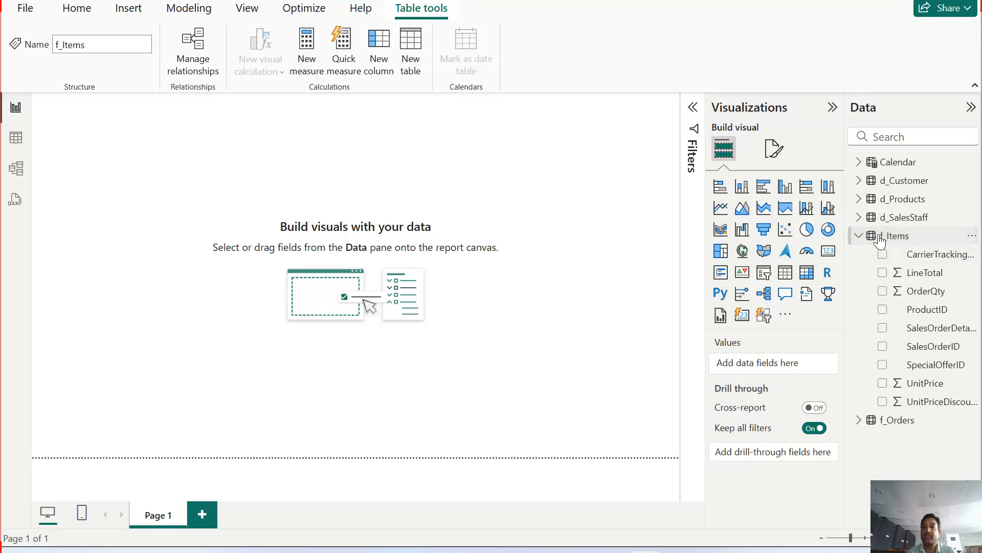
right_click(903, 241)
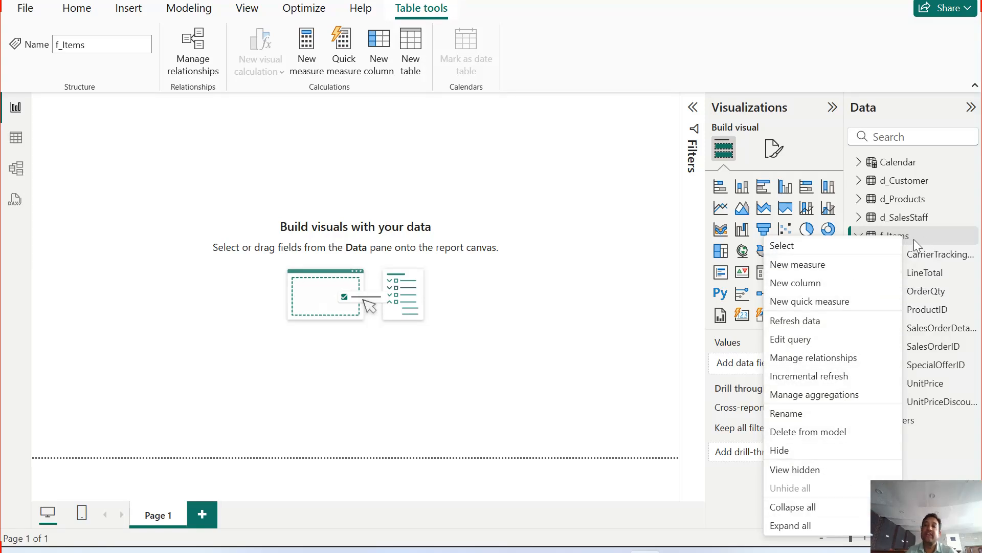
click(593, 270)
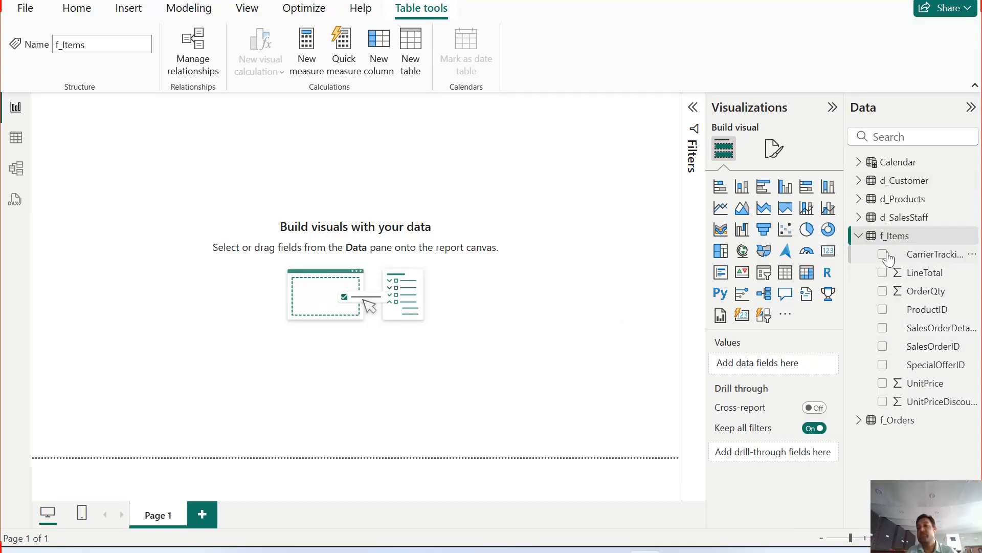
click(907, 225)
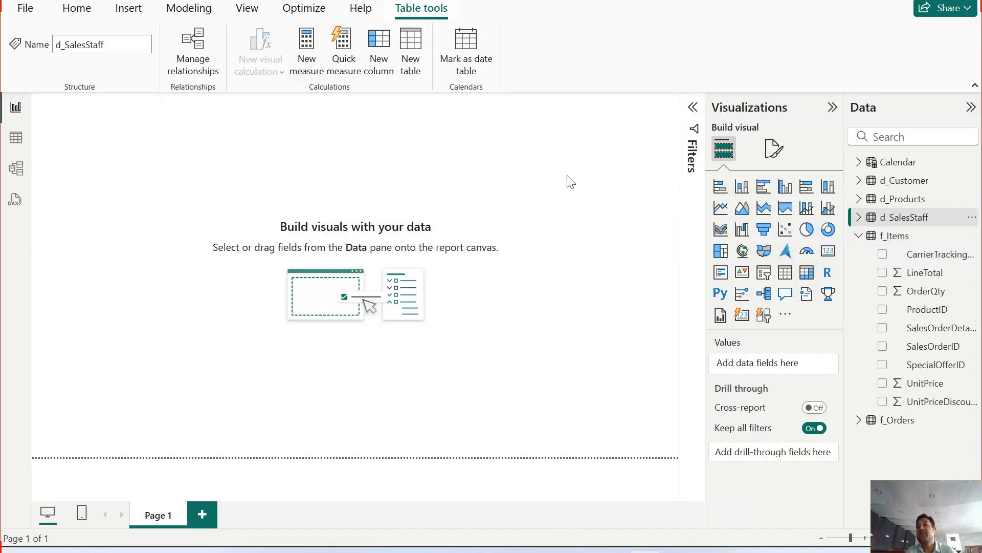
click(859, 217)
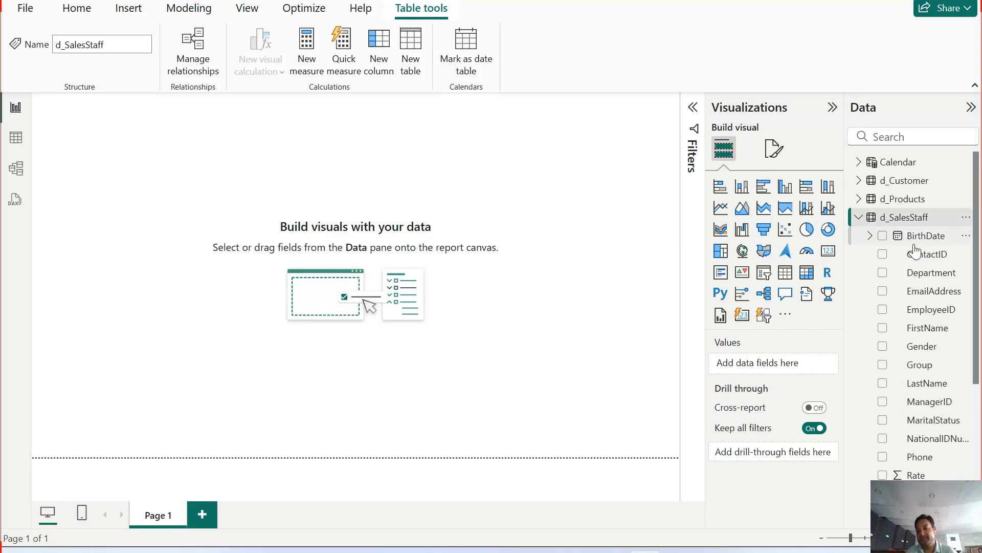
click(859, 217)
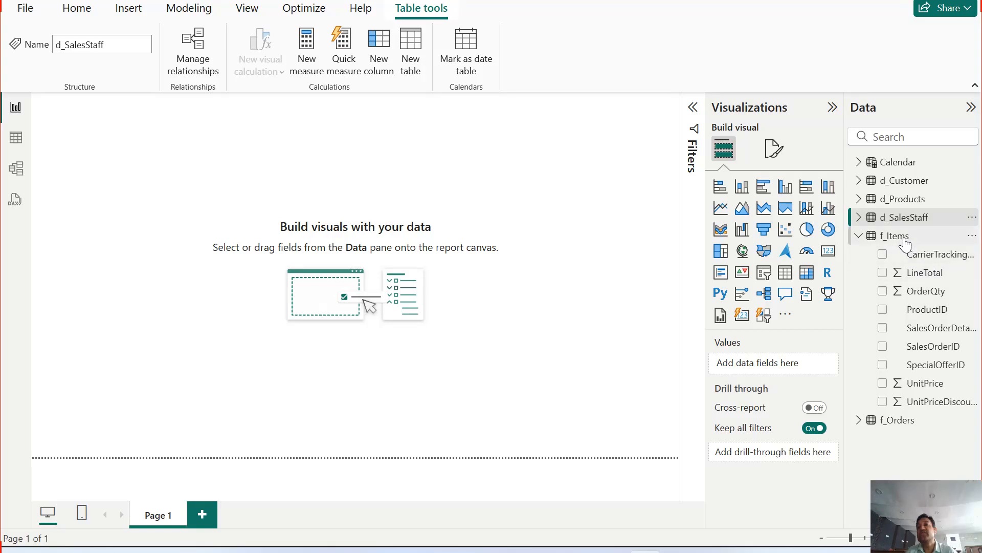
Step: Add a new measure named Revenue to the f_Items table
click(903, 240)
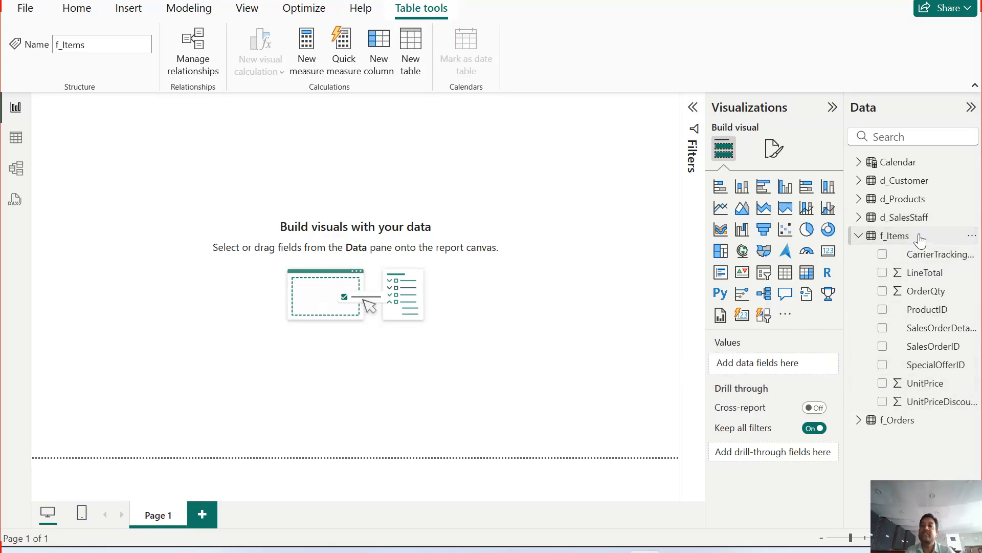
right_click(900, 238)
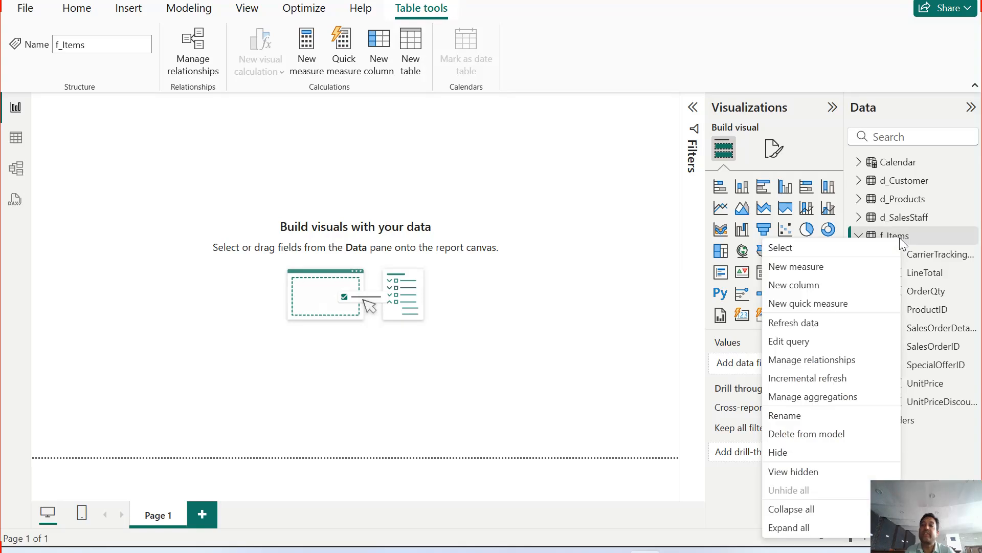
click(810, 267)
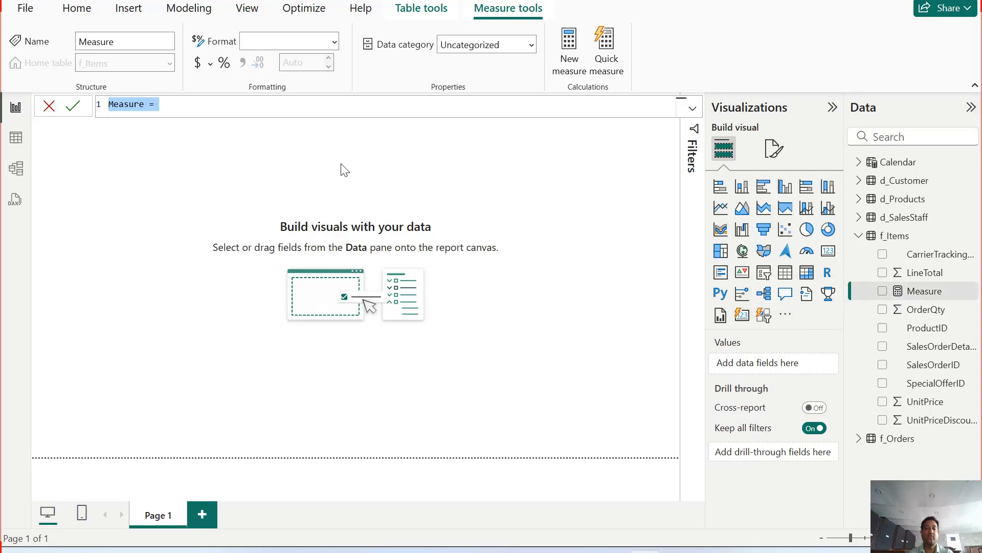
text(Revenue)
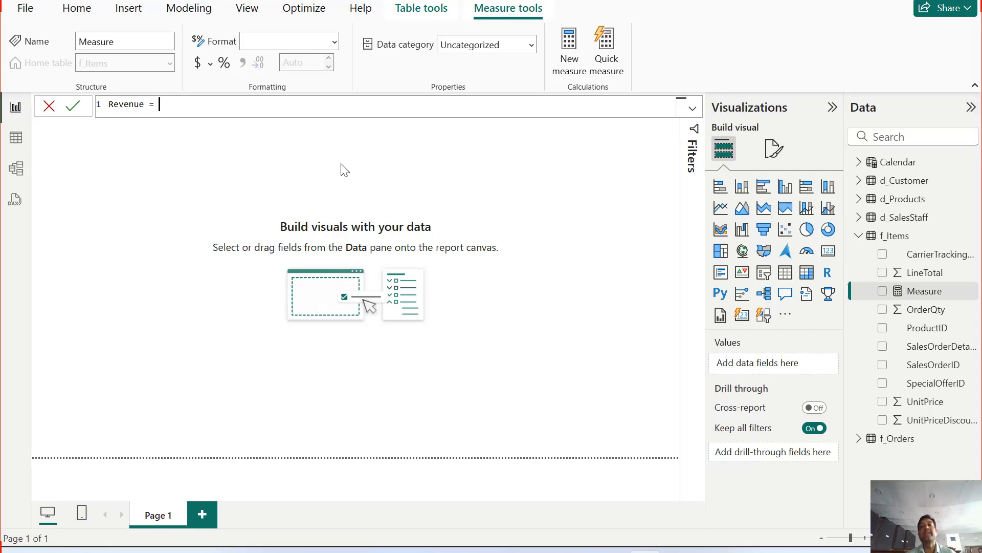
Step: Define the Revenue measure as SUM(f_Items[LineTotal]) and commit the formula
text(sum)
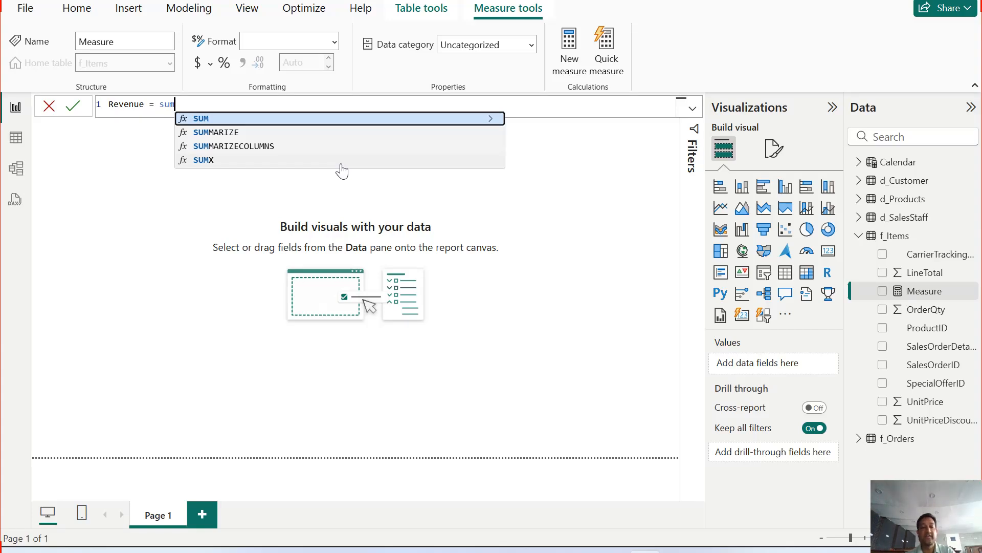
key(Tab)
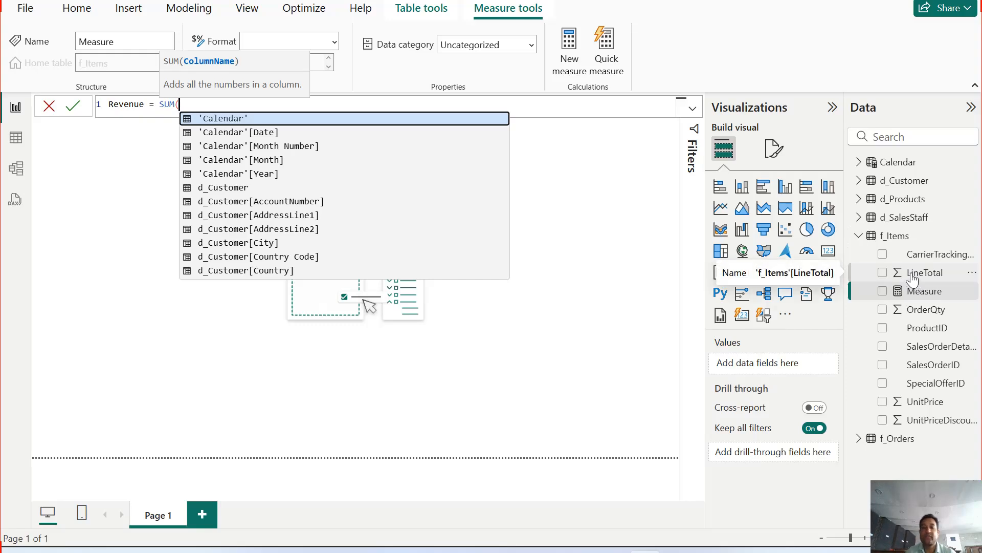
text(line)
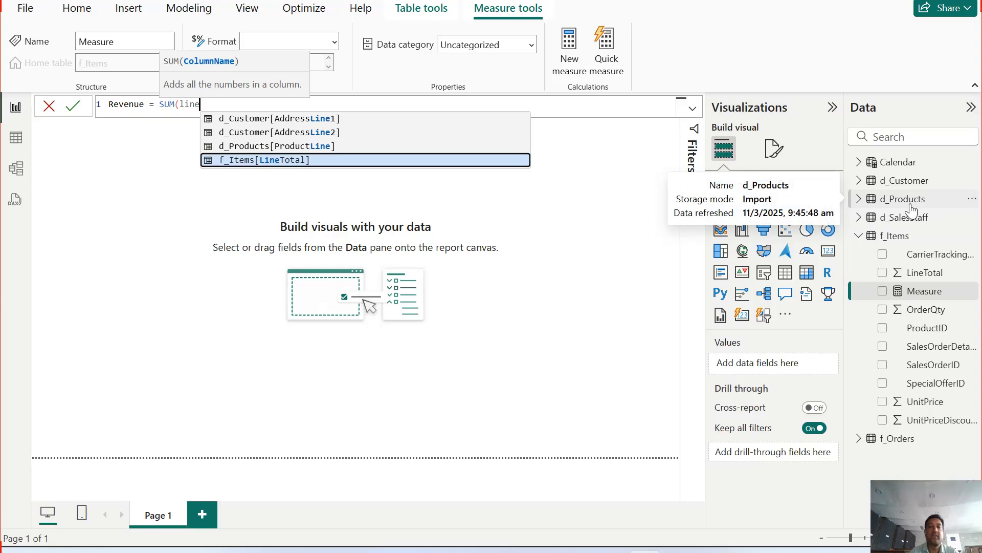
key(Down)
key(Down)
key(Down)
key(Down)
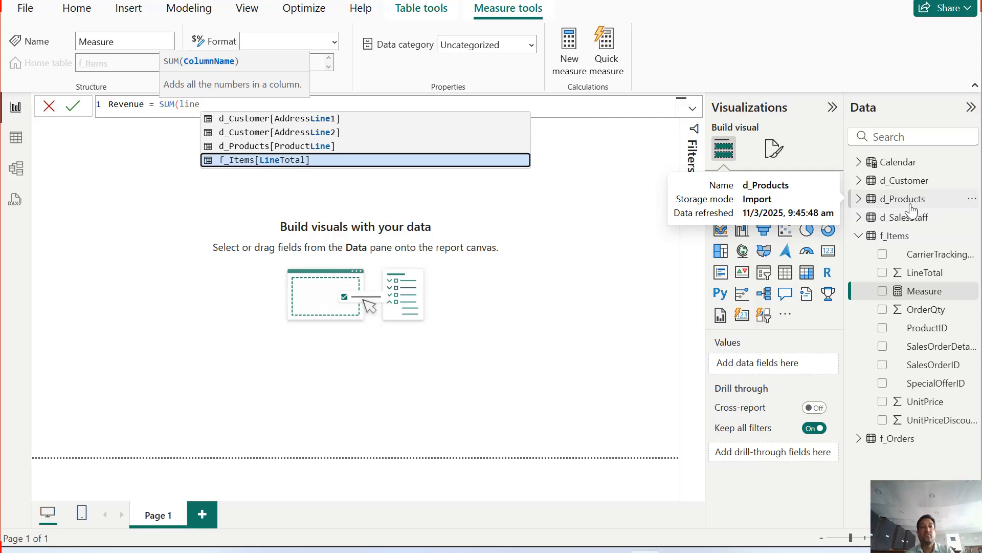
key(Tab)
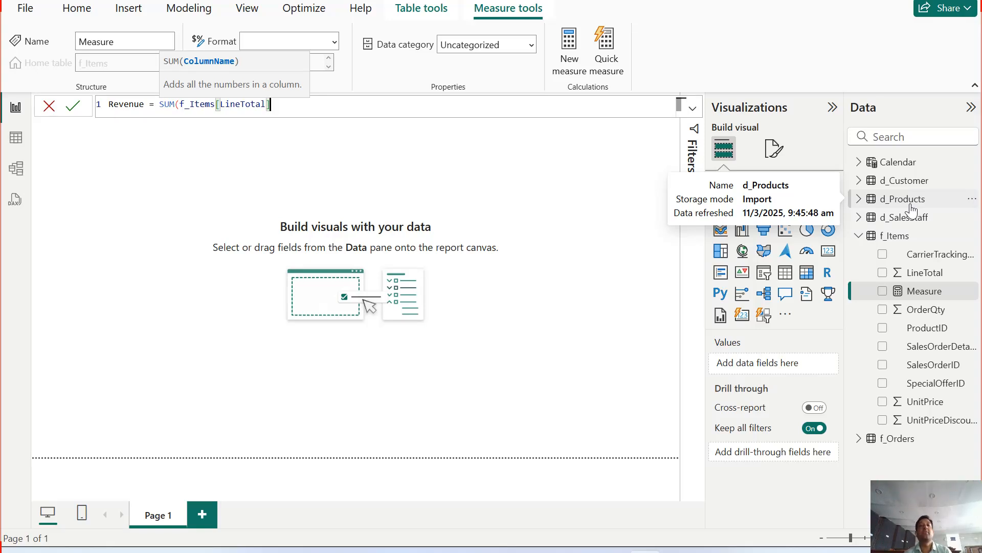
text())
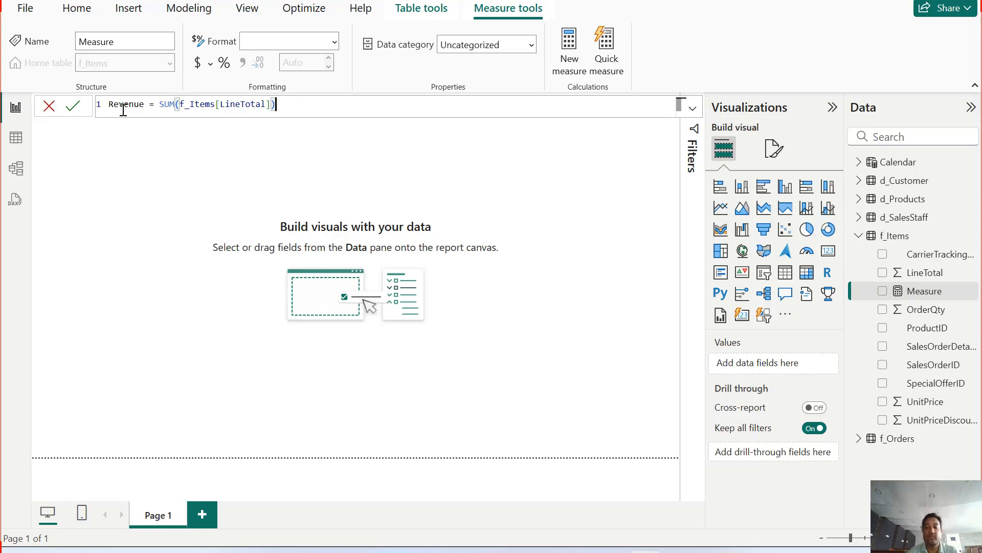
key(Return)
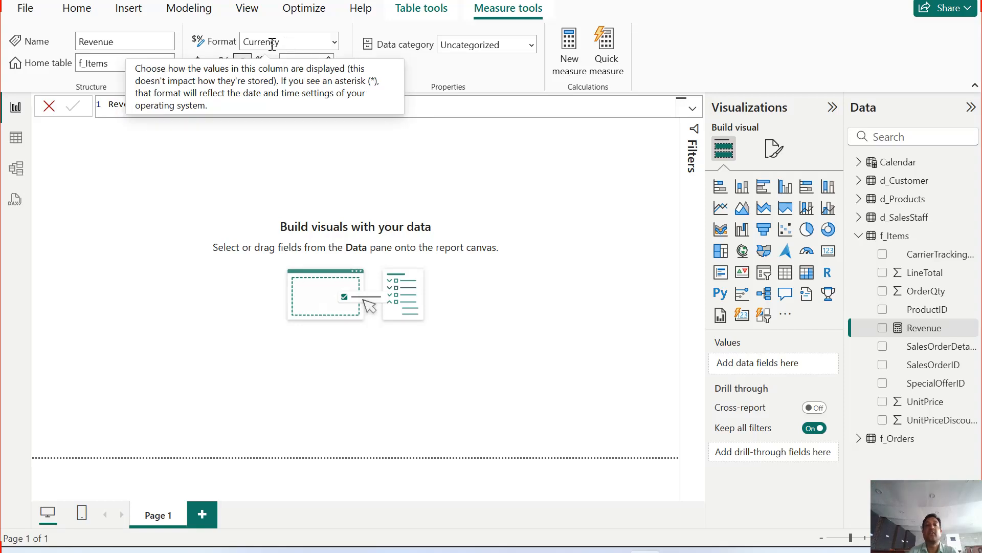
Step: Format the Revenue measure as $ English (United States) currency with 0 decimal places
click(210, 64)
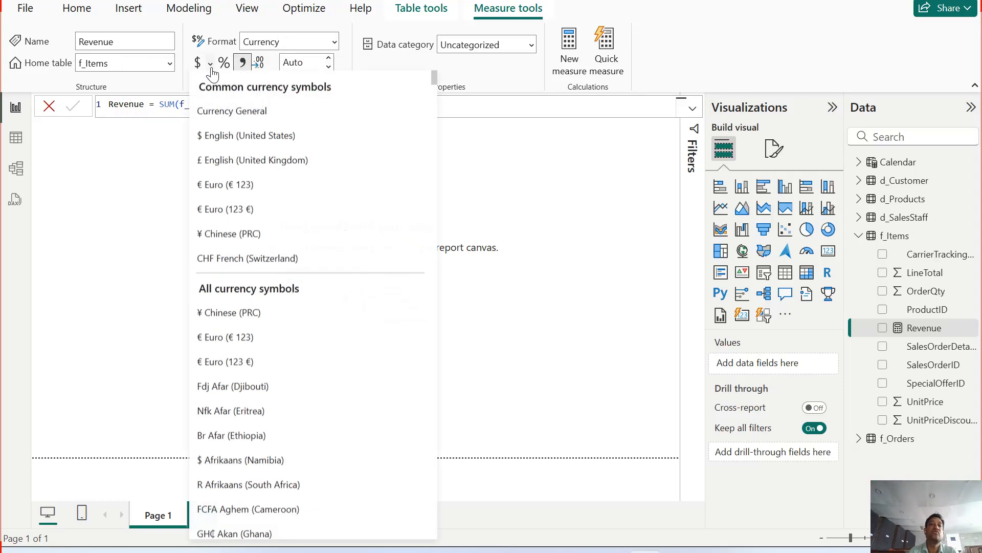
click(224, 143)
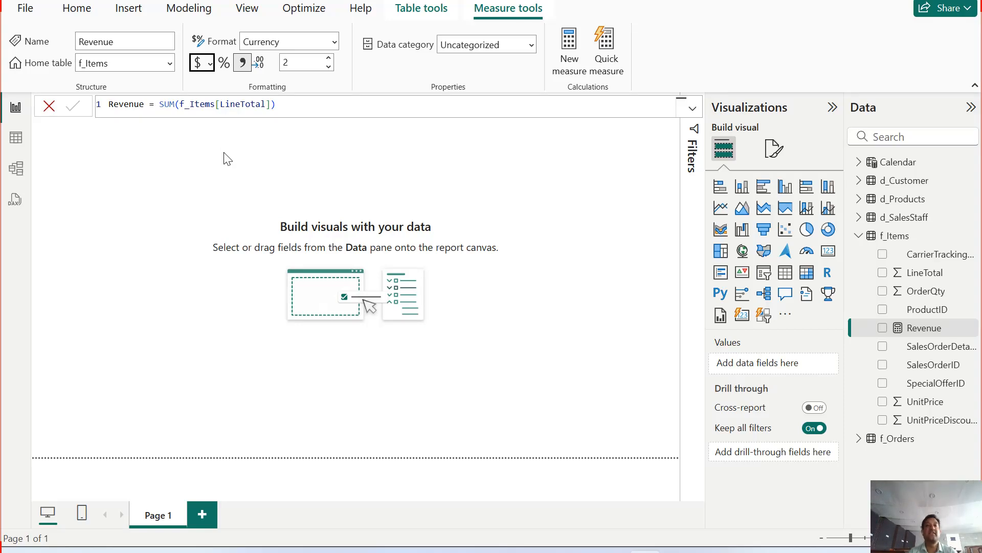
click(288, 62)
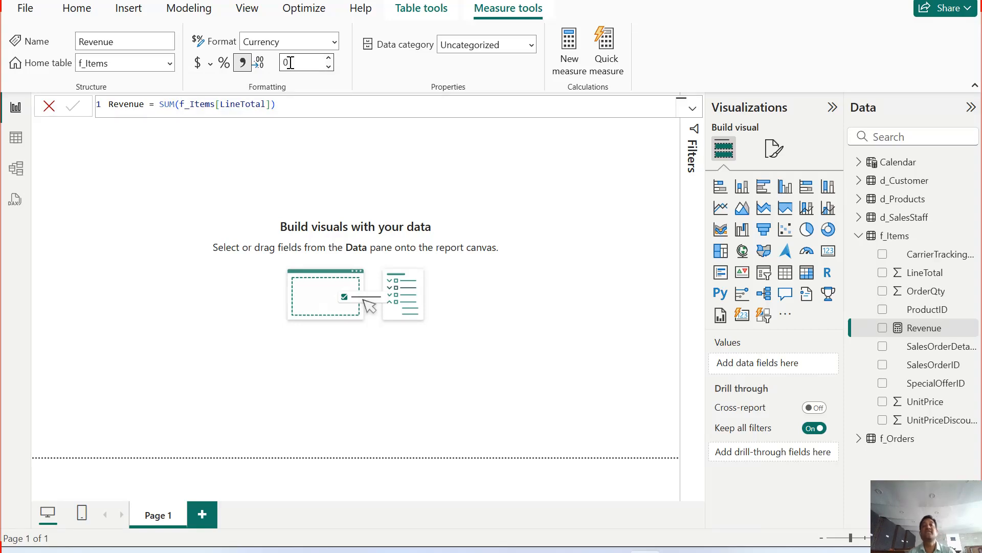
click(244, 67)
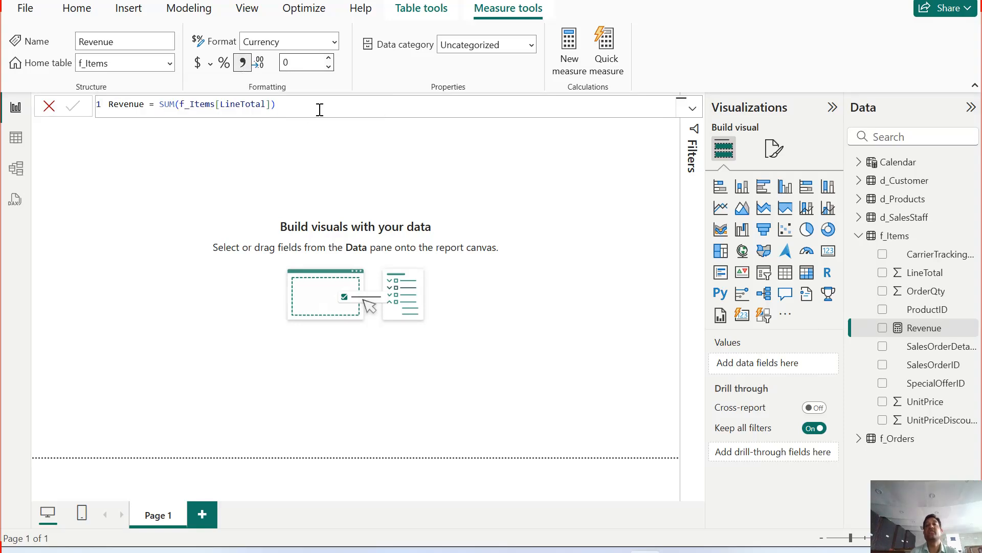
click(243, 64)
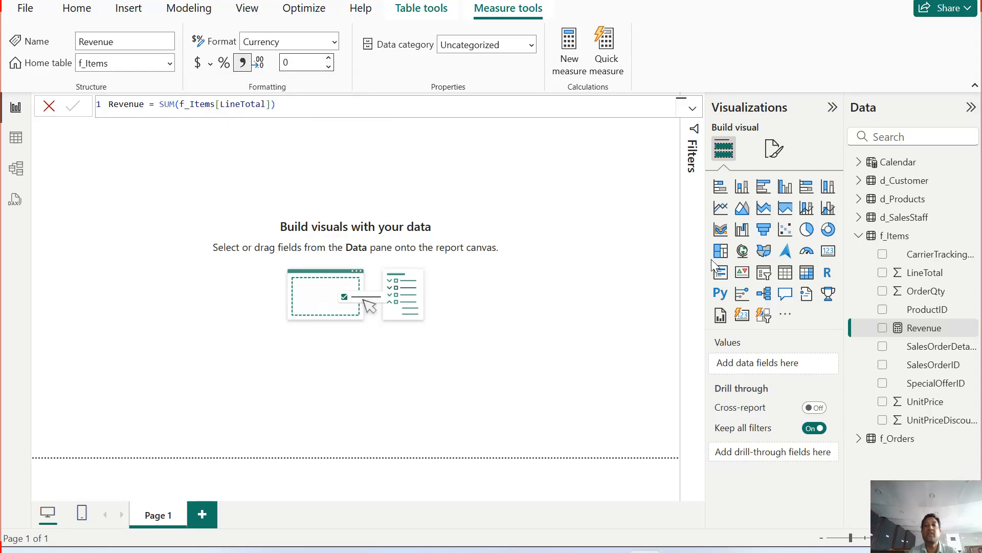
Step: Chart the Revenue measure as a column chart on the report page and enlarge the chart
click(913, 332)
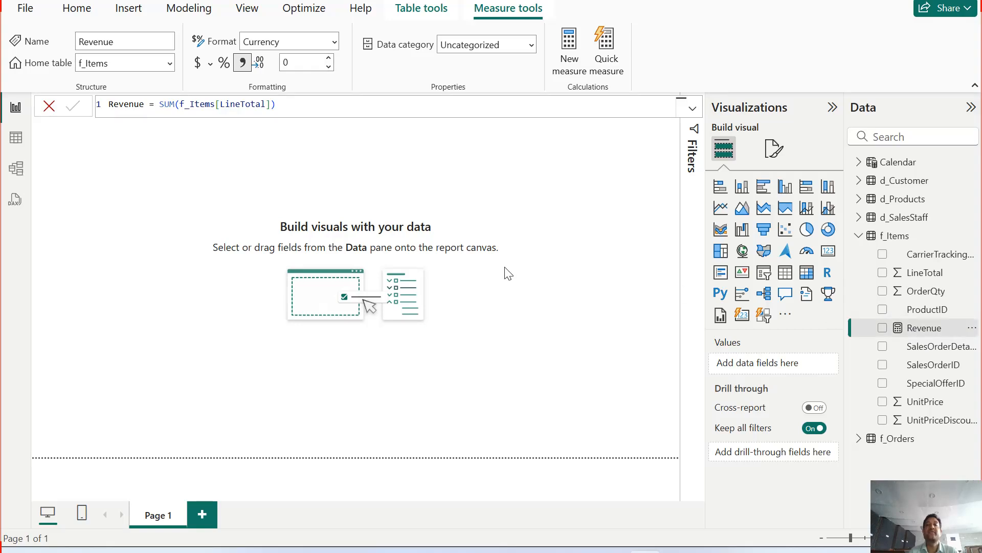
drag(915, 334, 489, 354)
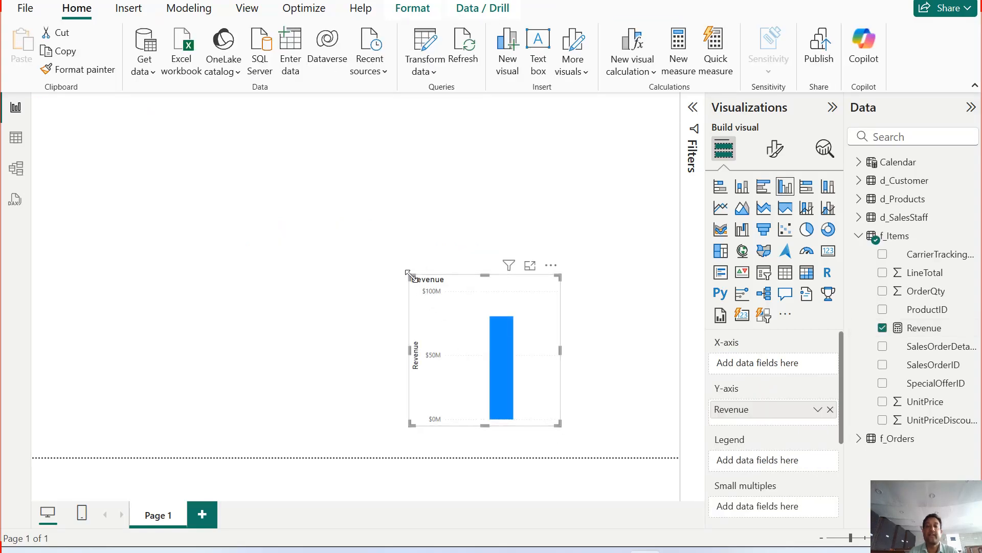
drag(346, 257, 308, 244)
drag(562, 424, 669, 458)
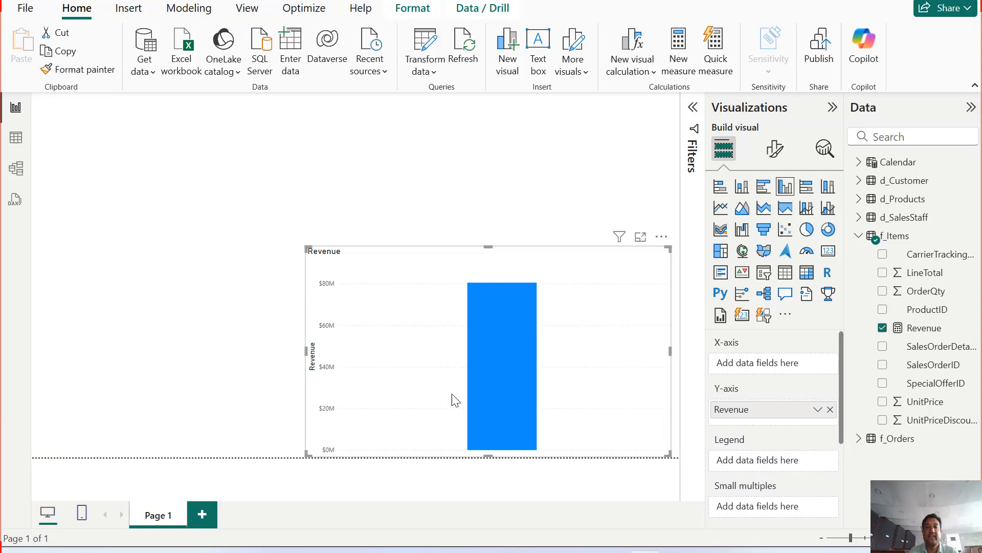
Step: View the Revenue column chart in focus mode, return to the report, and remove the chart from the page
click(640, 237)
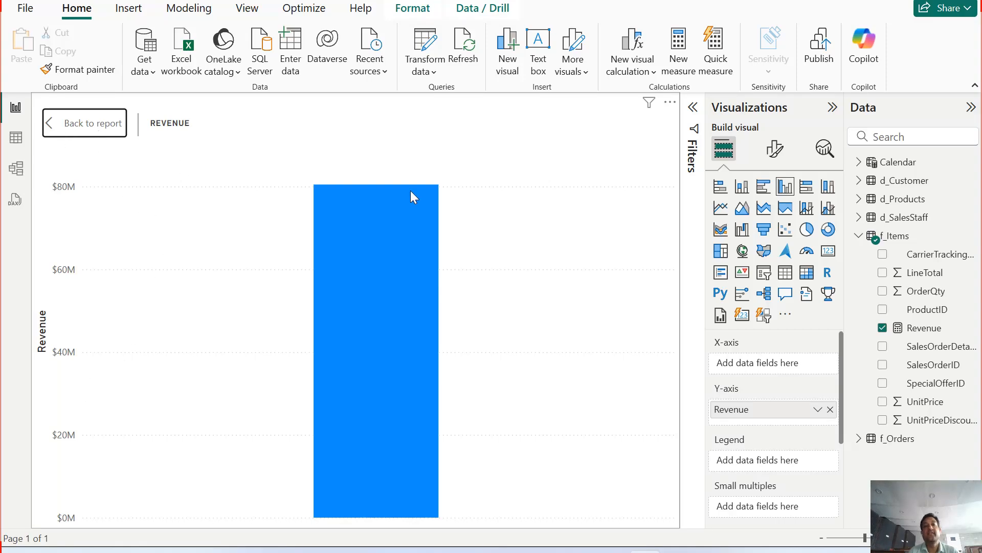
click(94, 136)
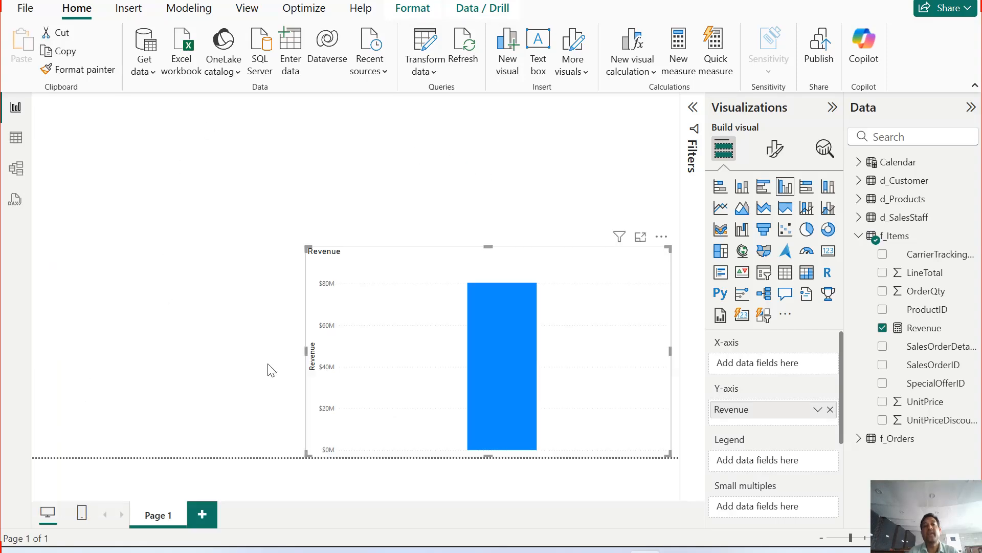
mouse_move(472, 431)
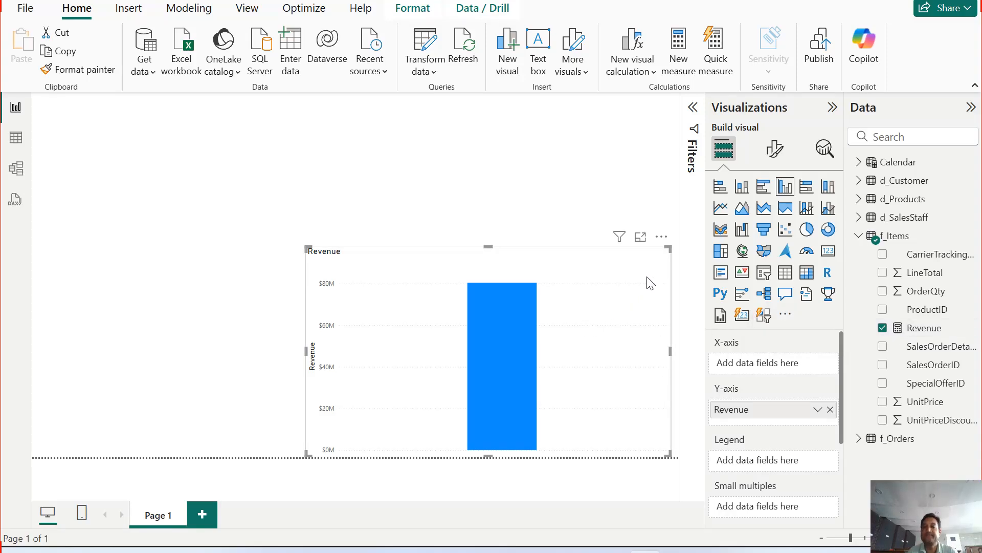
click(661, 238)
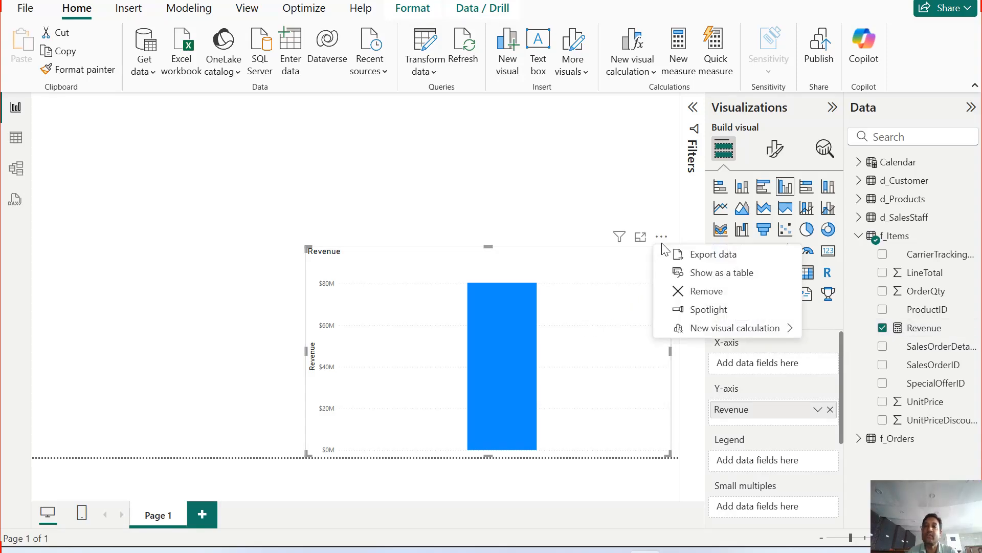
click(694, 294)
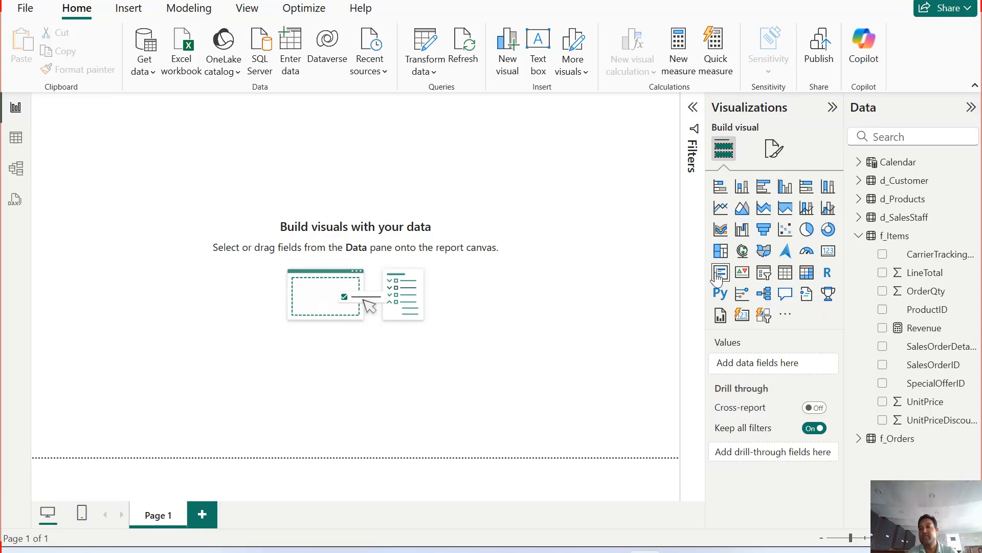
Step: Insert a matrix visual on the report page, resize it, and use the Revenue measure as its values
click(808, 274)
drag(92, 175, 607, 397)
drag(539, 316, 318, 209)
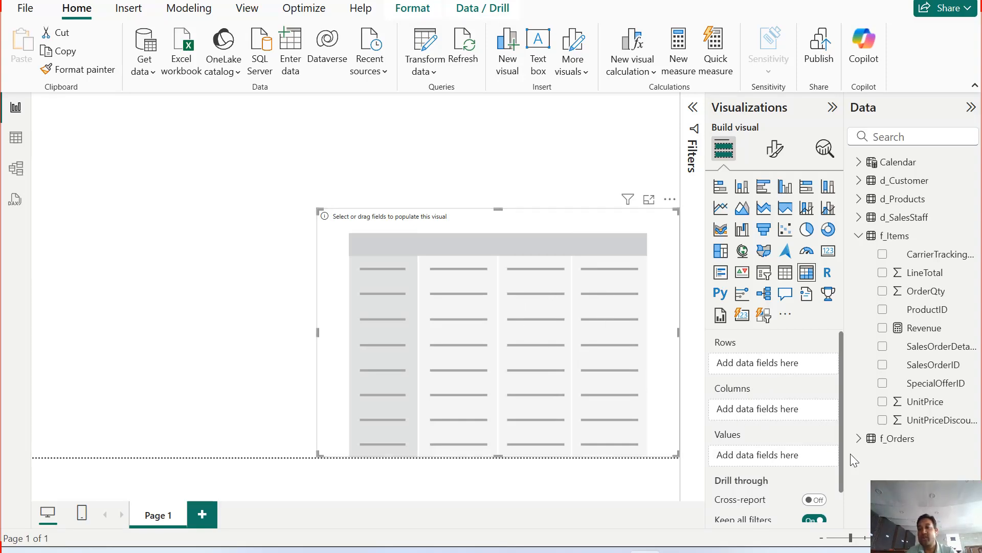
drag(843, 489, 842, 530)
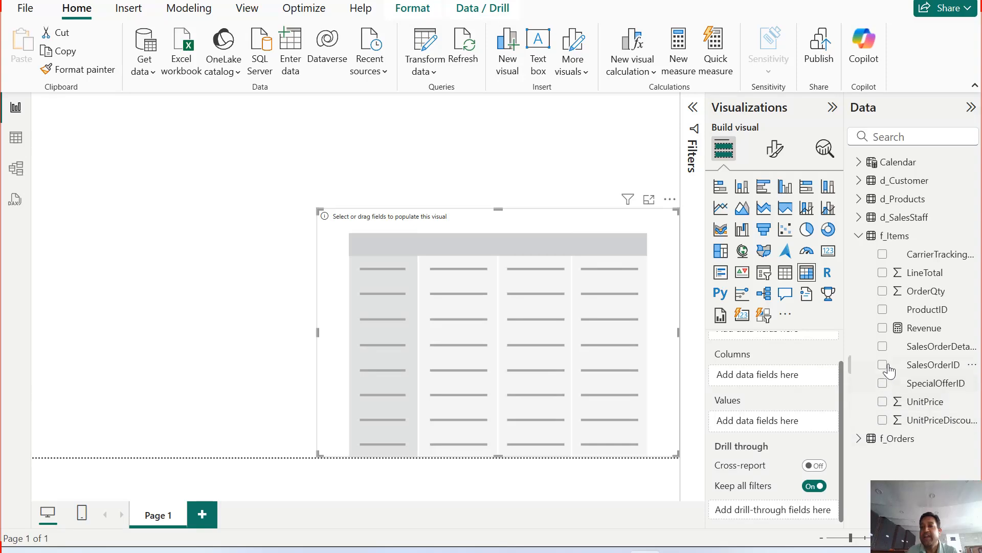
click(883, 329)
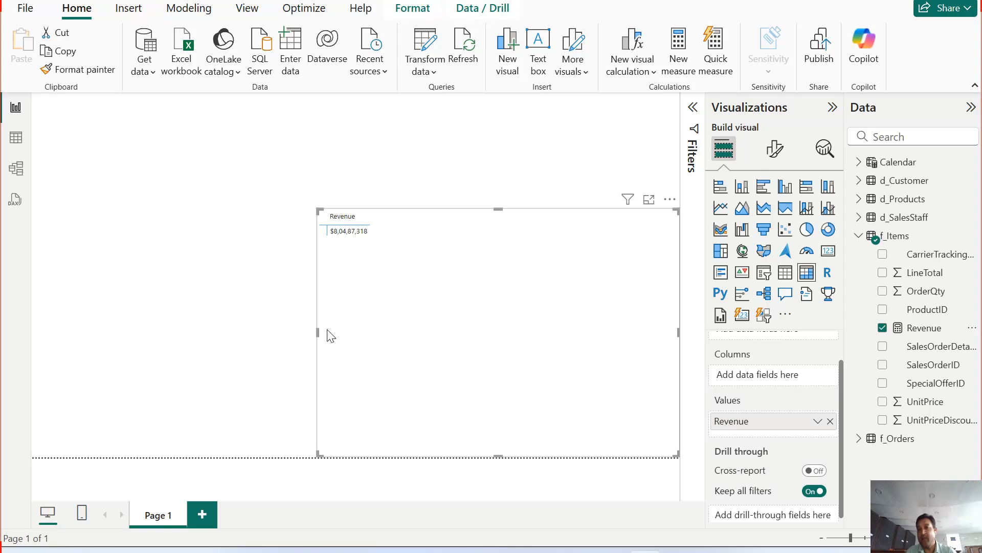
Step: Set the matrix rows to Month and its columns to Year from the Calendar table
scroll(837, 404, up, 2)
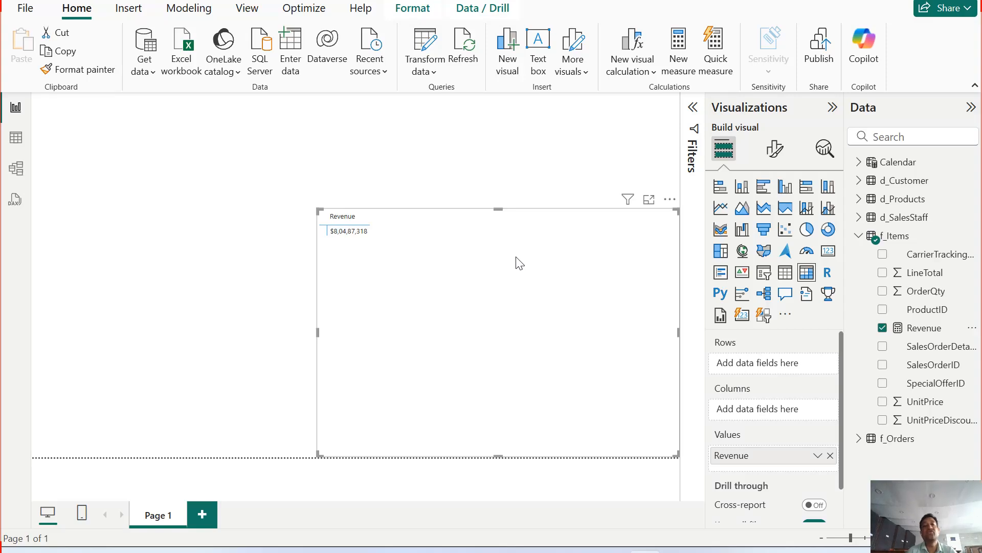
click(859, 165)
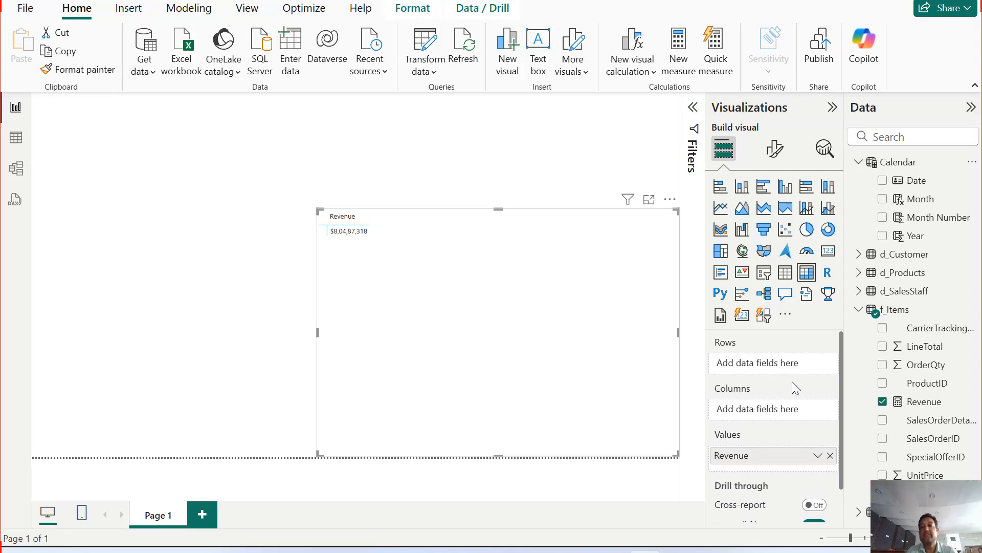
drag(913, 209, 788, 369)
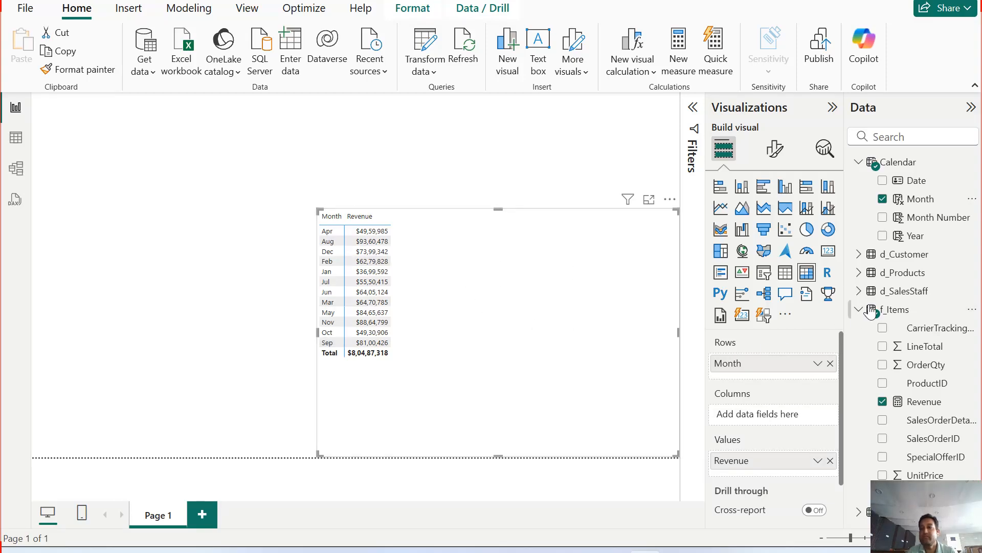
drag(911, 240, 781, 414)
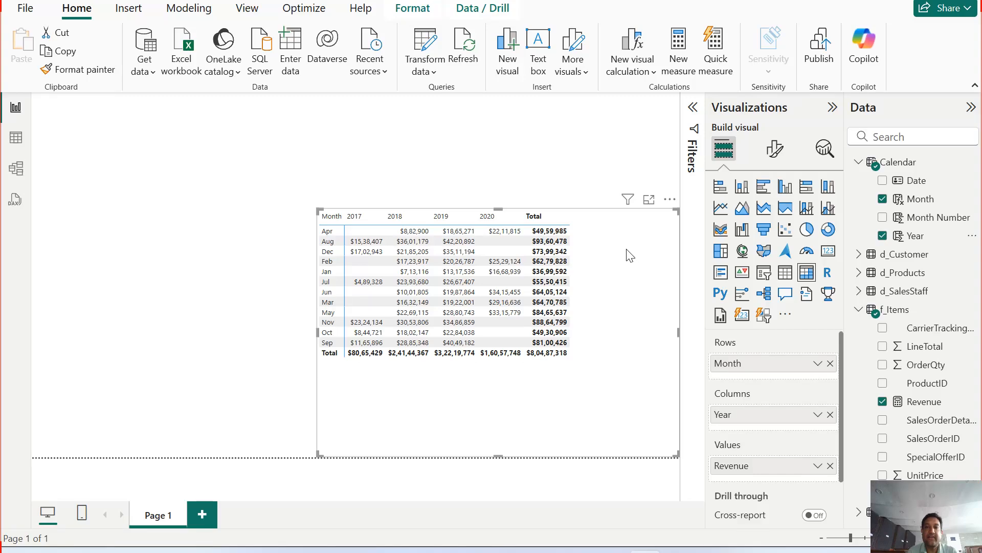
Step: View the matrix in focus mode, examine the Calendar table's month columns, and return to the report
click(649, 204)
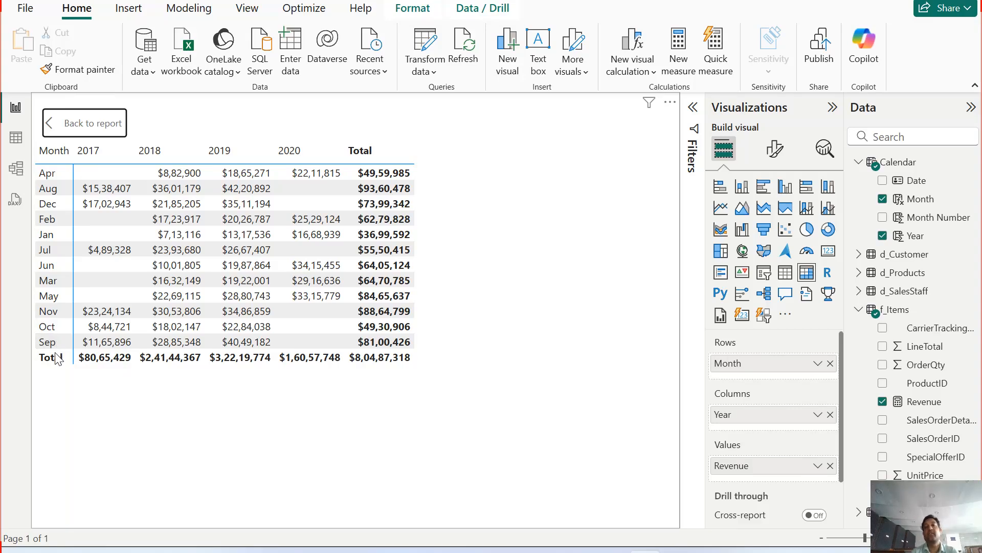
click(16, 143)
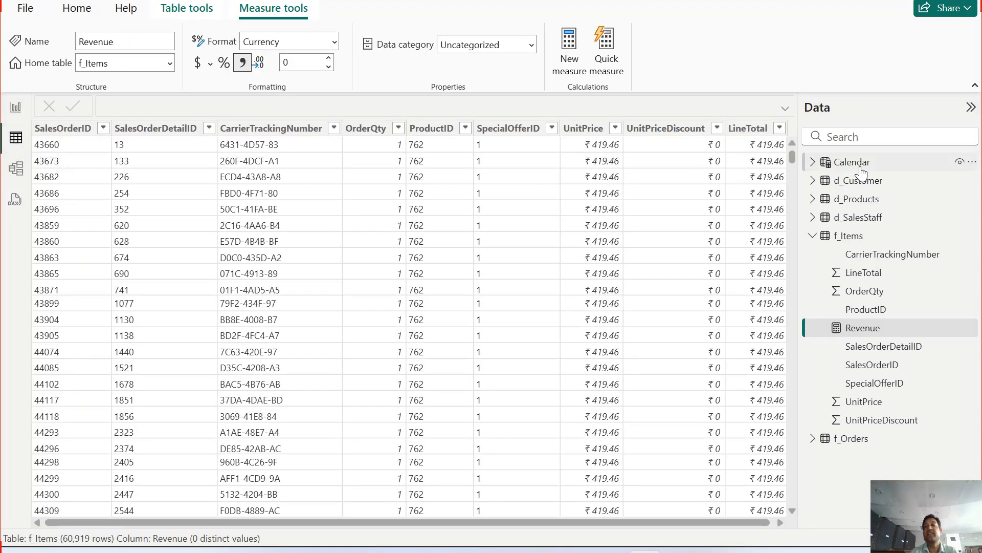
click(849, 162)
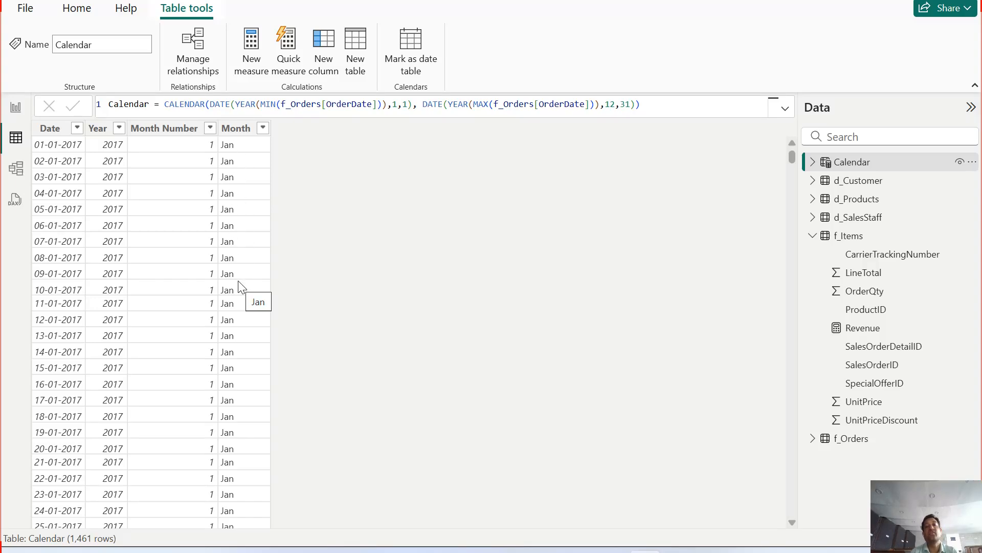
click(15, 107)
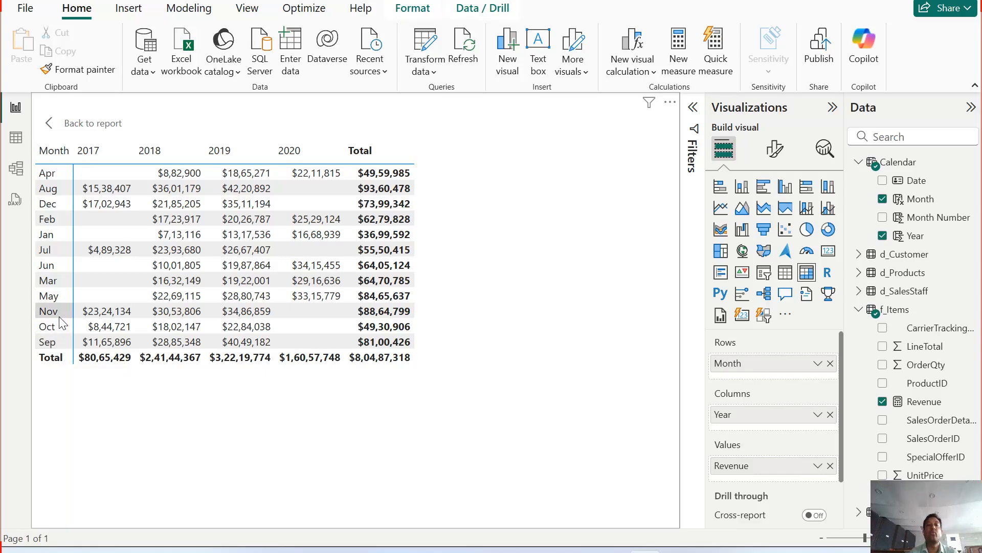
Step: Sort the Calendar table's Month column by Month Number
click(16, 137)
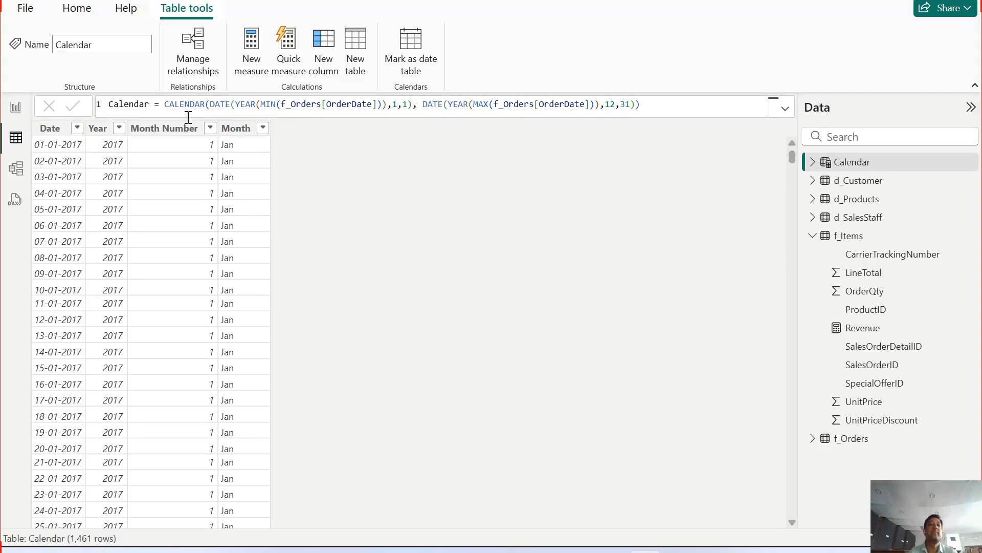
click(240, 128)
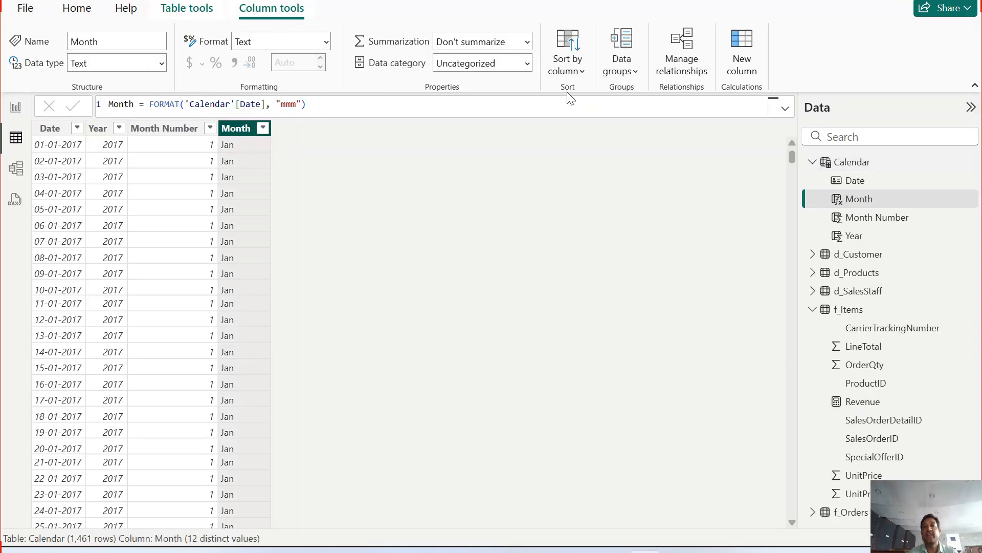
click(578, 78)
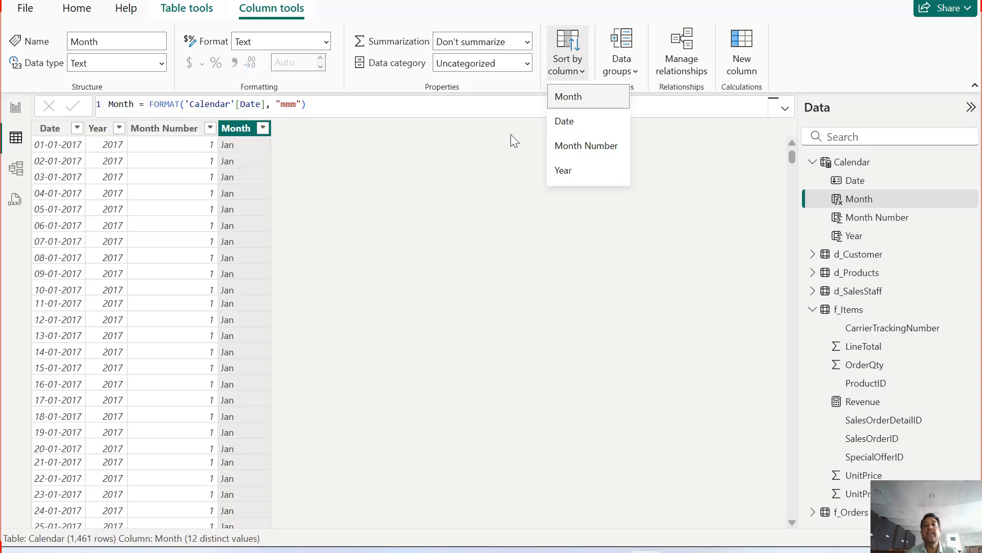
click(583, 148)
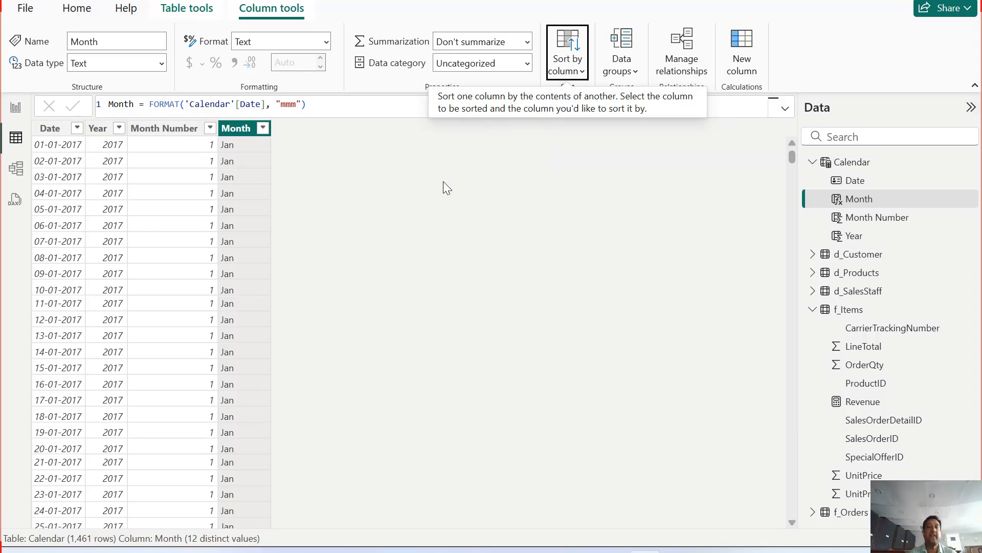
Step: Check the order of the months in the matrix on the report page and look over the Calendar table
click(15, 110)
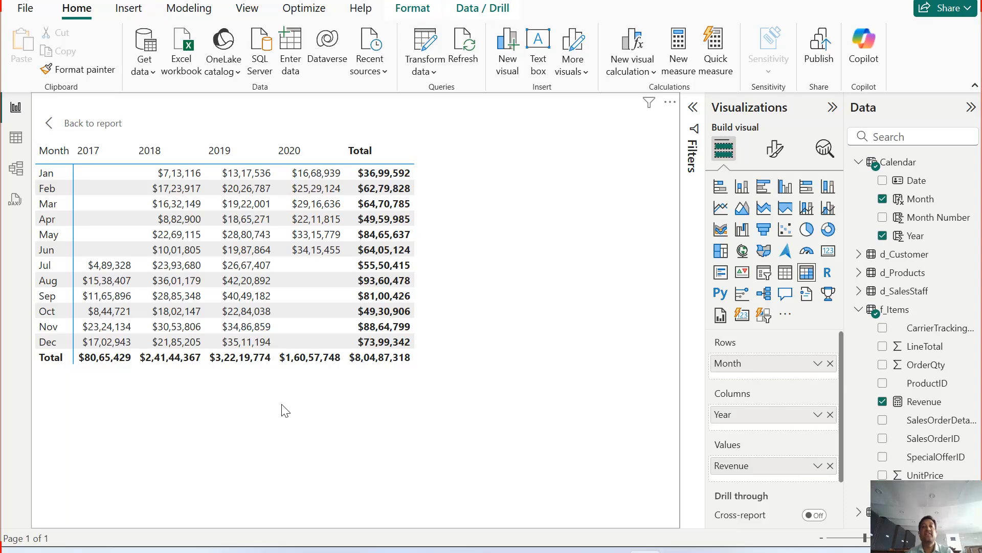
click(16, 138)
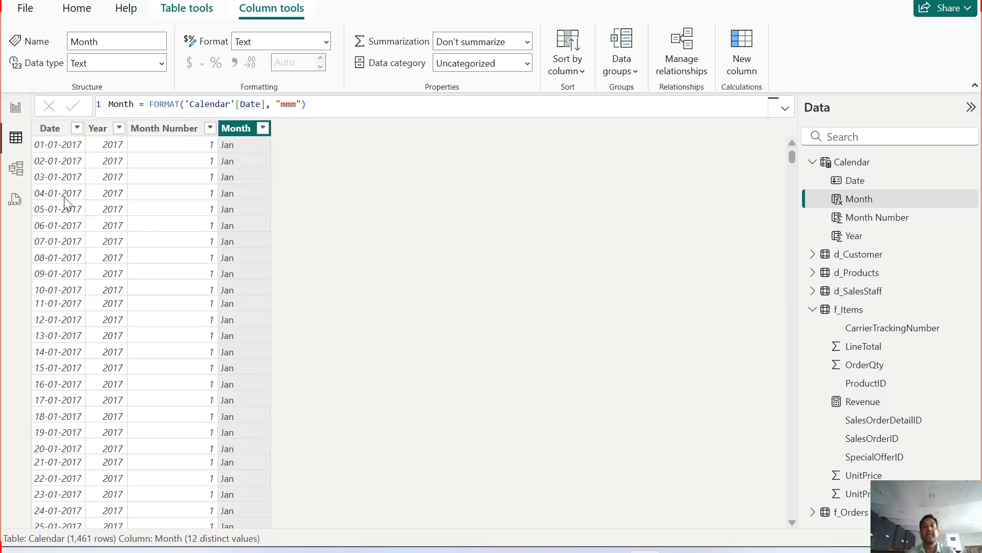
click(16, 107)
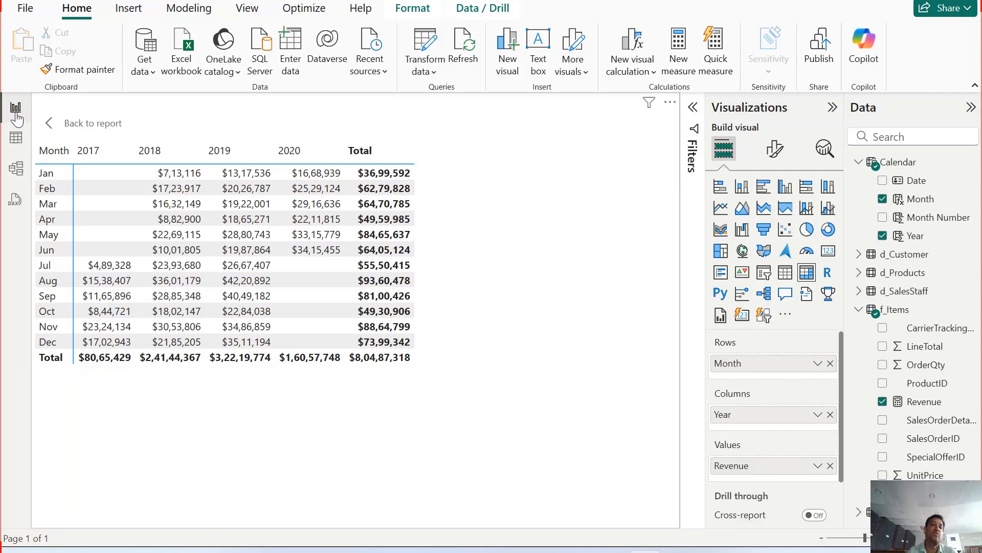
Step: Add a Fiscal Year calculated column to the Calendar table, starting an IF formula that tests whether 'Calendar'[Month Number] is greater than 6
click(16, 141)
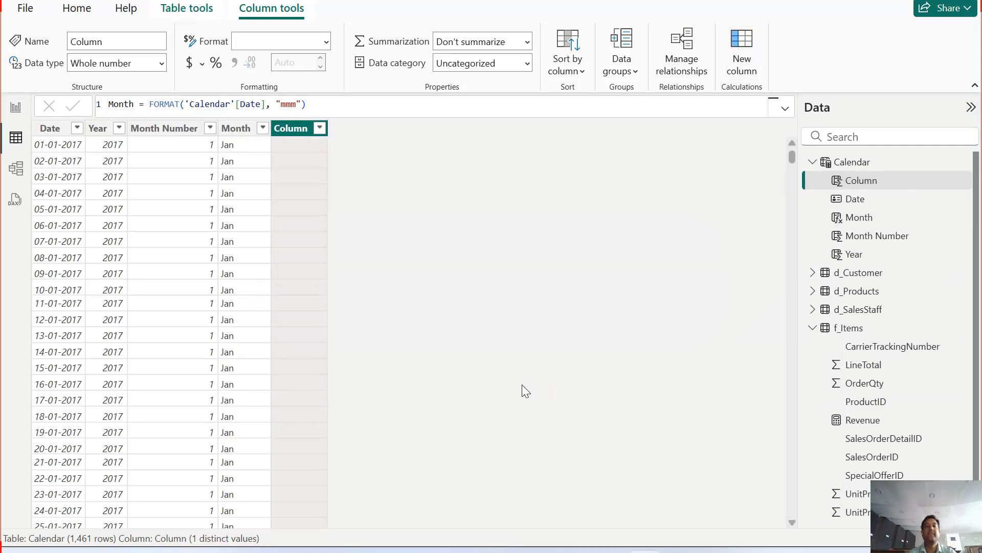
text(Fis)
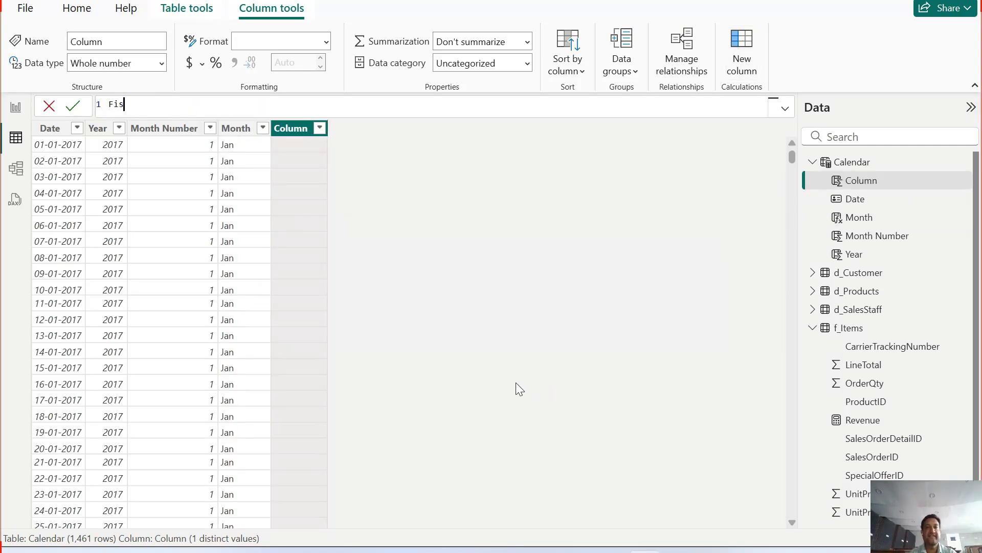
text(cal Year =)
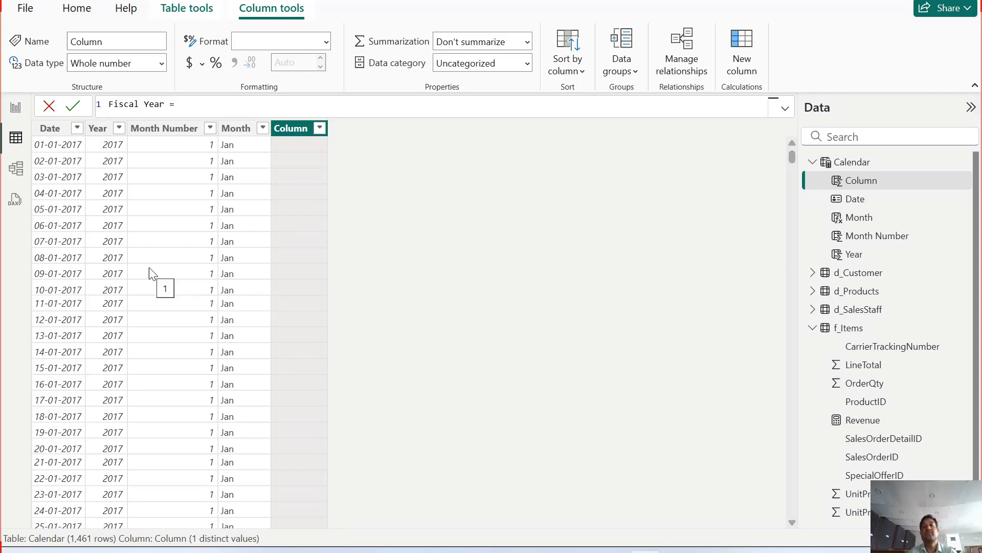
text(IF()
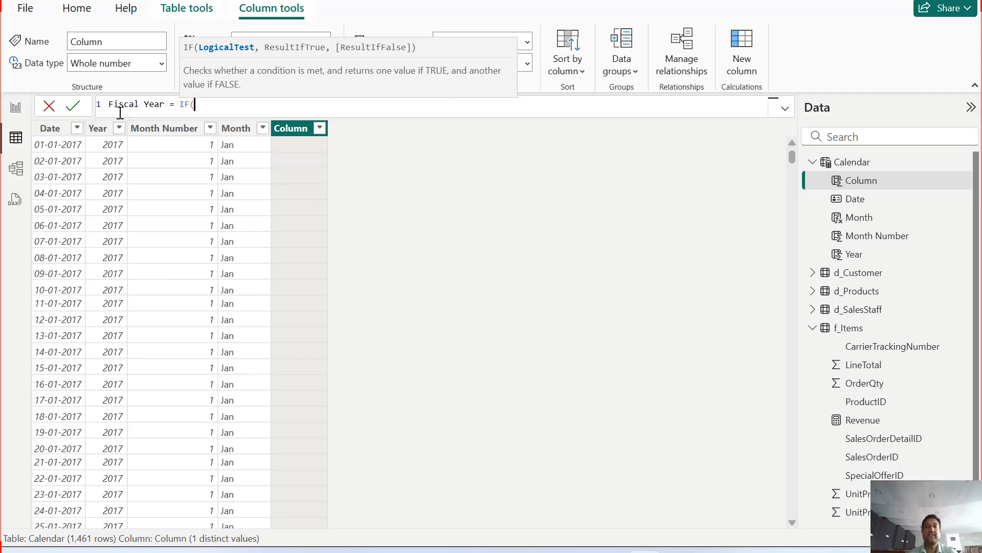
text(calen)
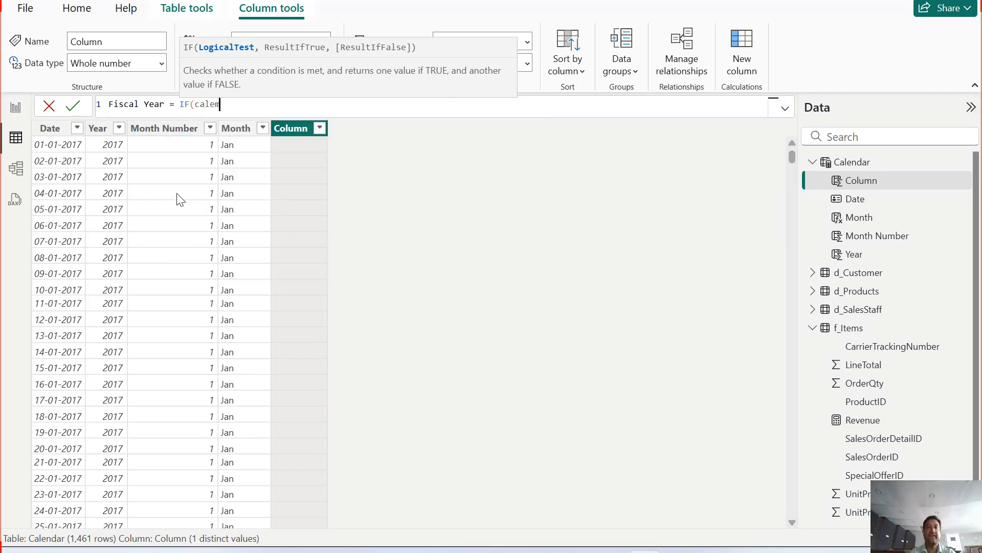
key(Down)
key(Down)
key(Tab)
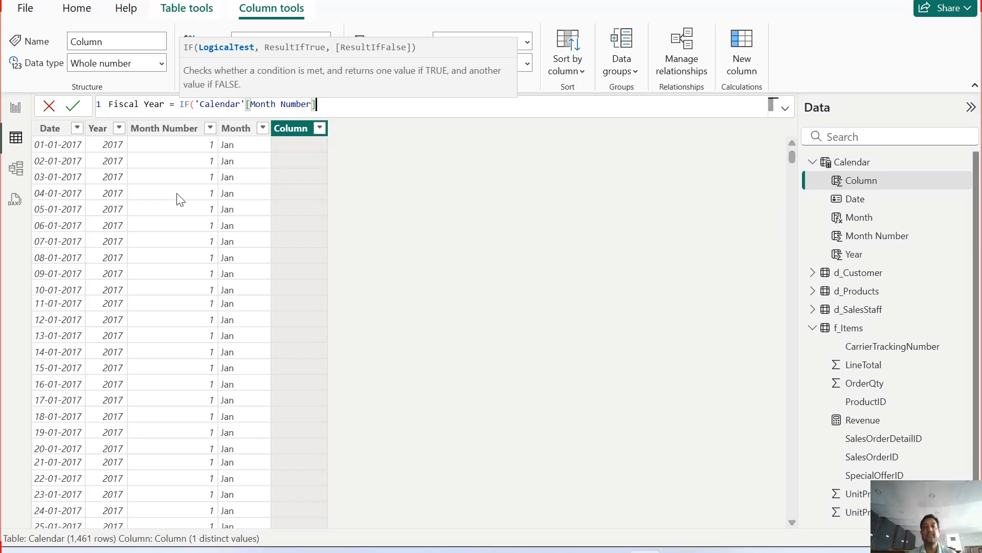
text(>6)
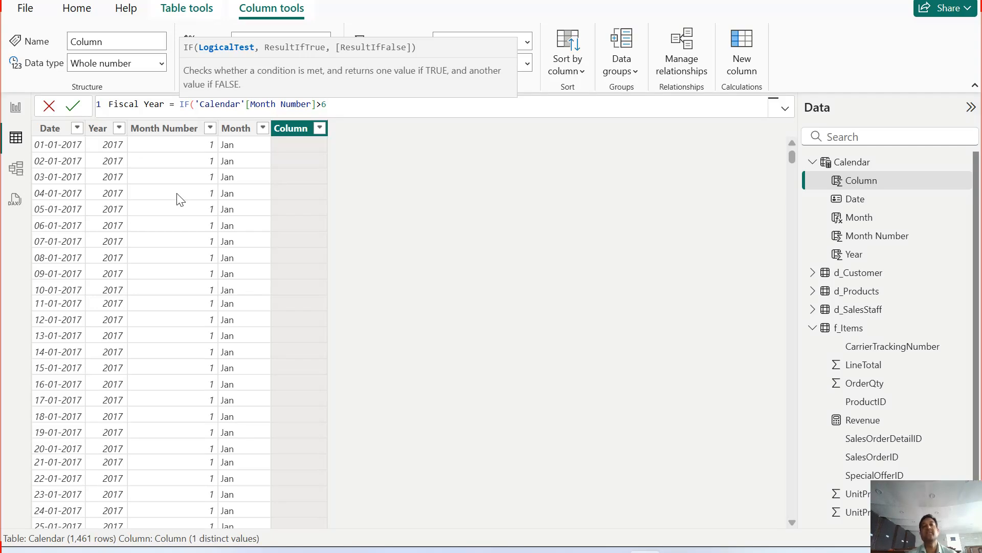
Step: Set the Fiscal Year formula's result for a true condition to 'Calendar'[Year]+1
text(,)
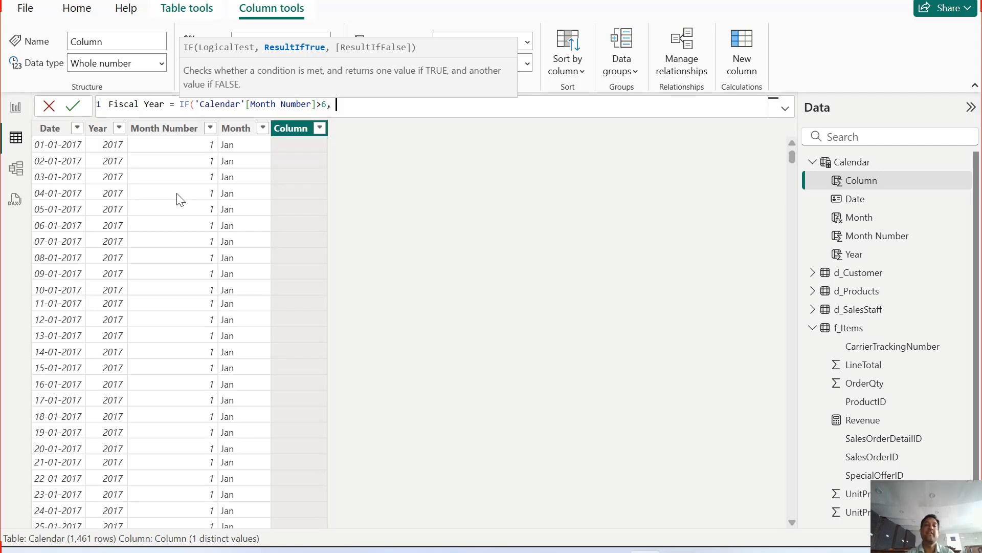
text(cal)
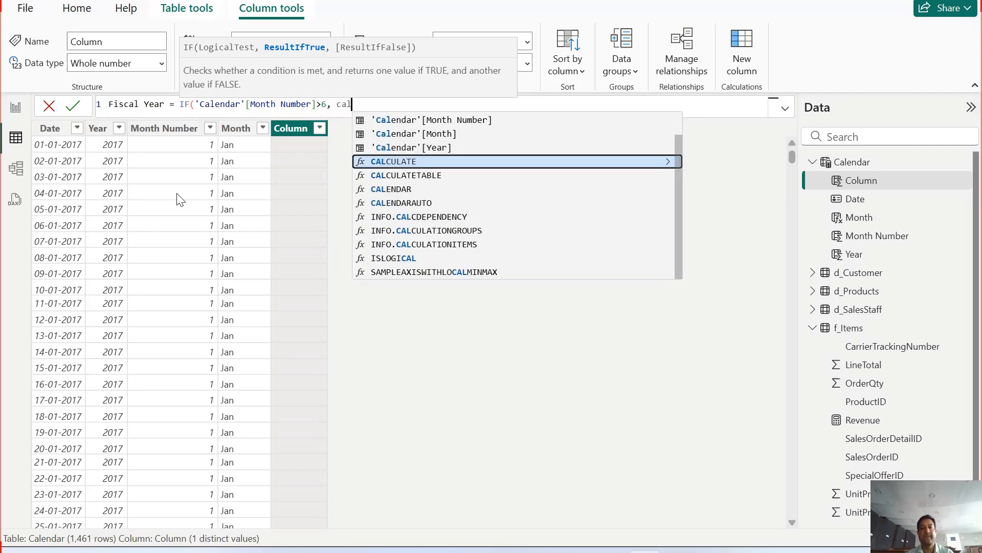
text(en)
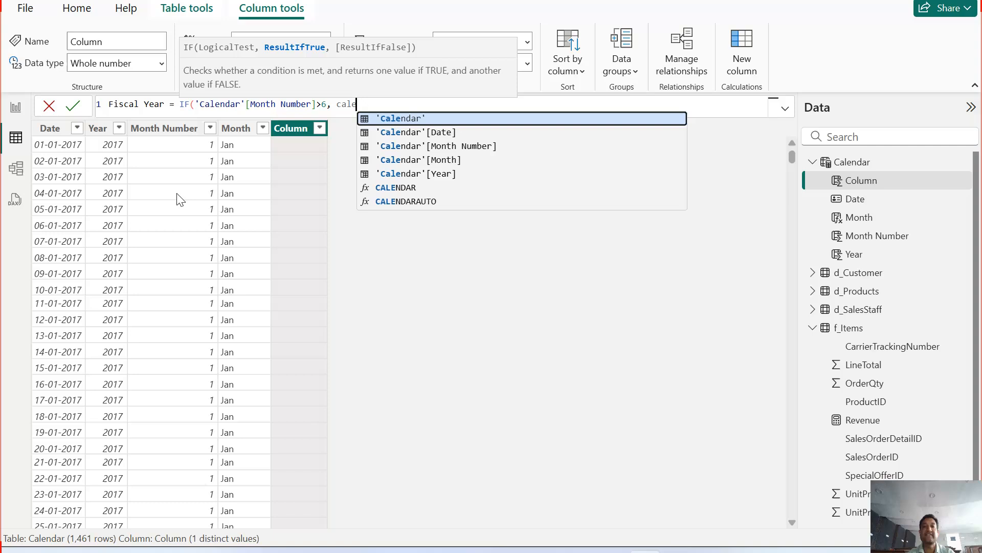
key(Down)
key(Down)
key(Down)
key(Down)
key(Tab)
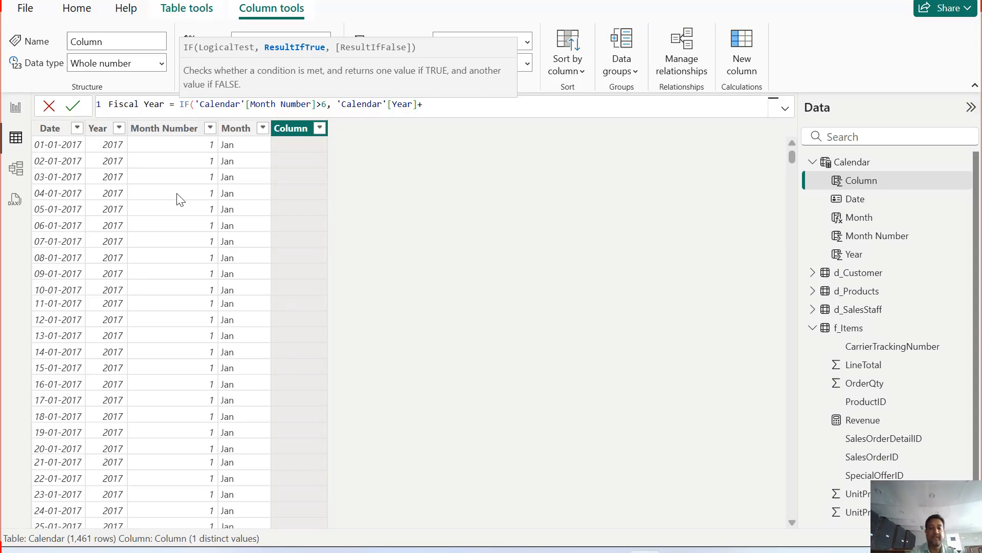
text(+1)
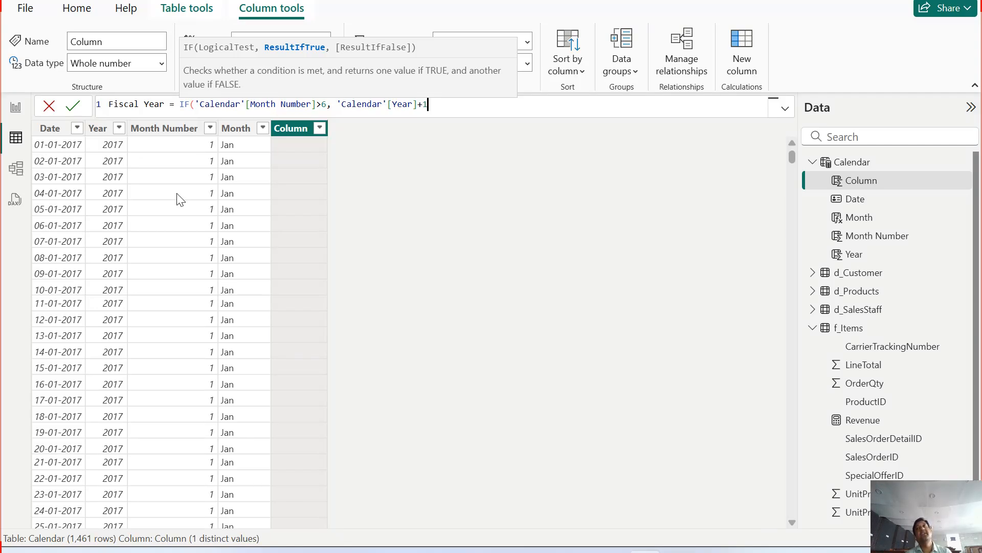
Step: Set the Fiscal Year formula's false result to 'Calendar'[Year], close the IF function and commit the column
text(,)
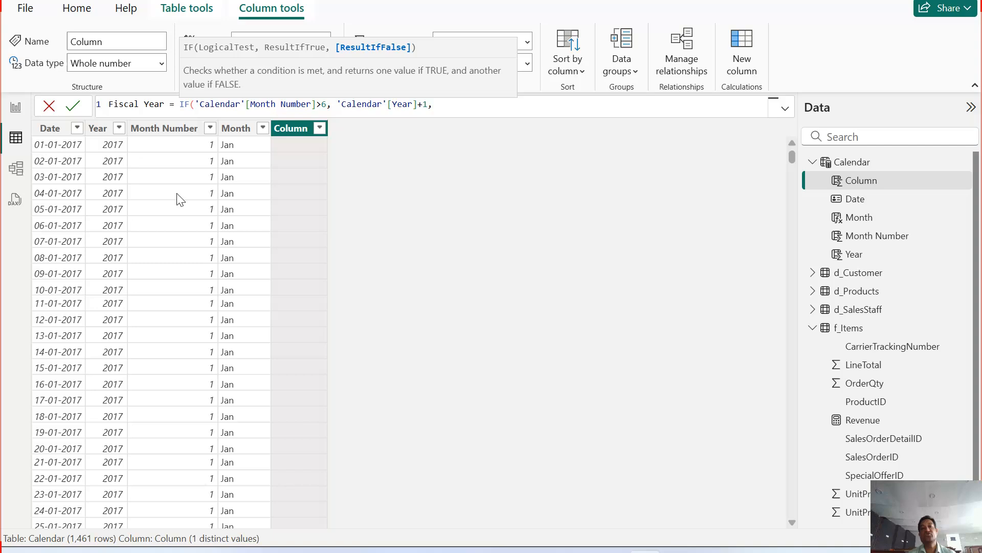
text(calen)
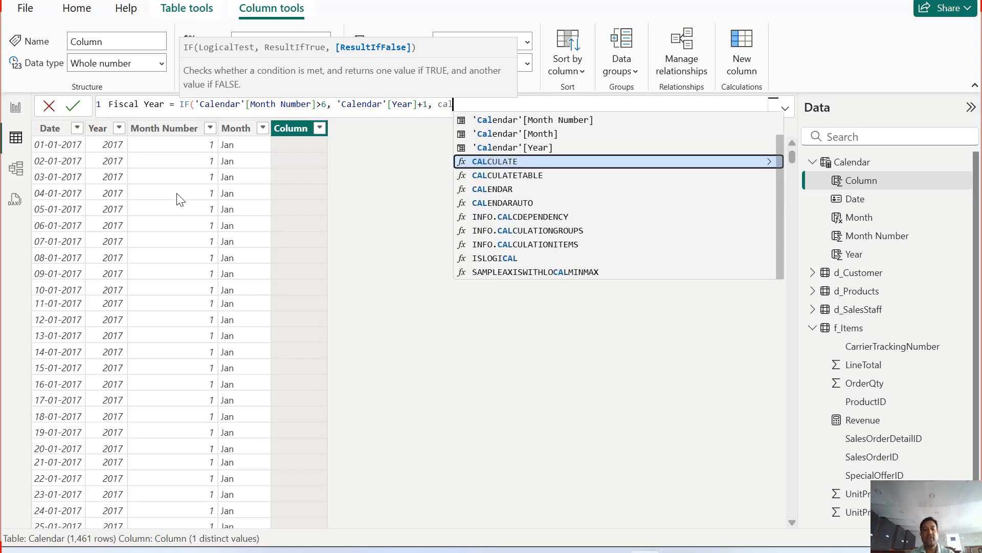
key(Down)
key(Down)
key(Down)
key(Down)
key(Tab)
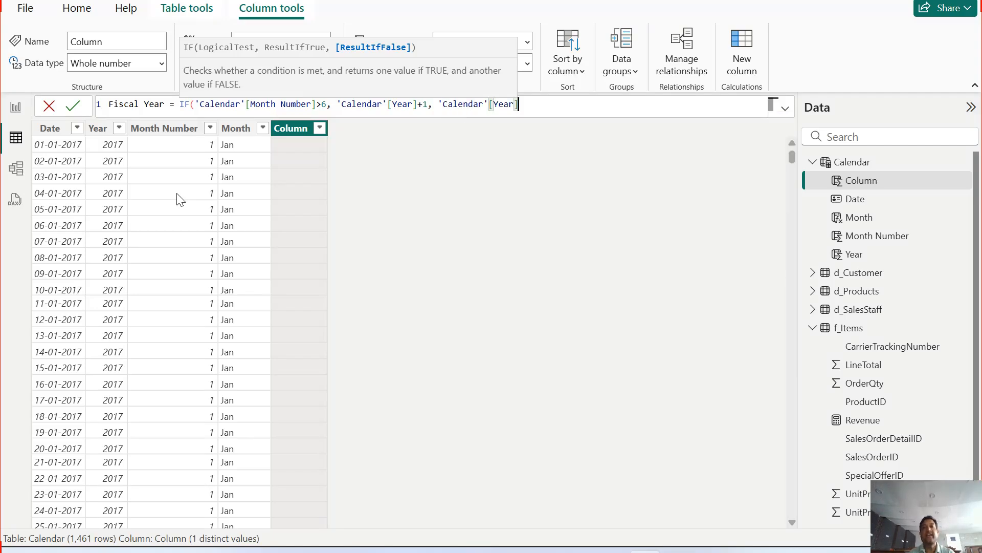
text())
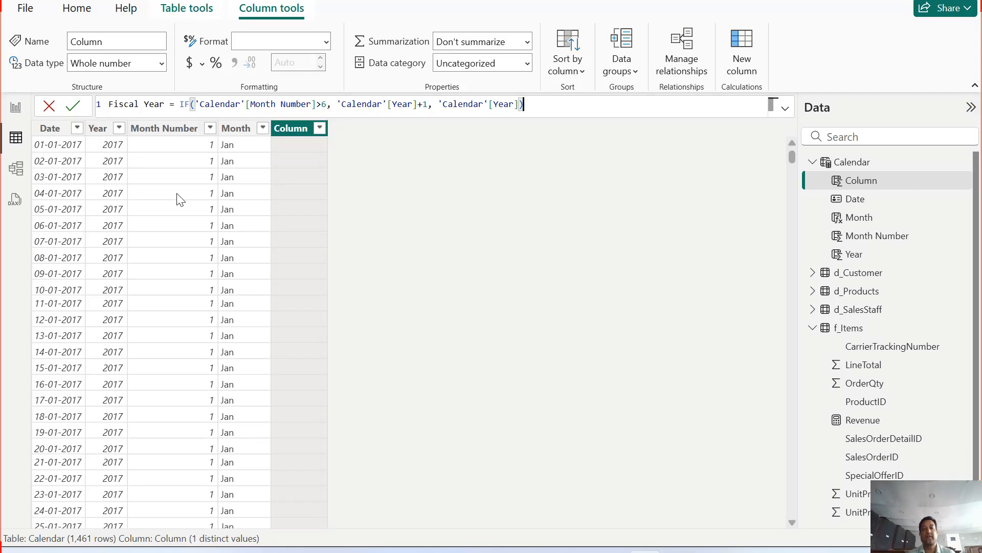
key(Return)
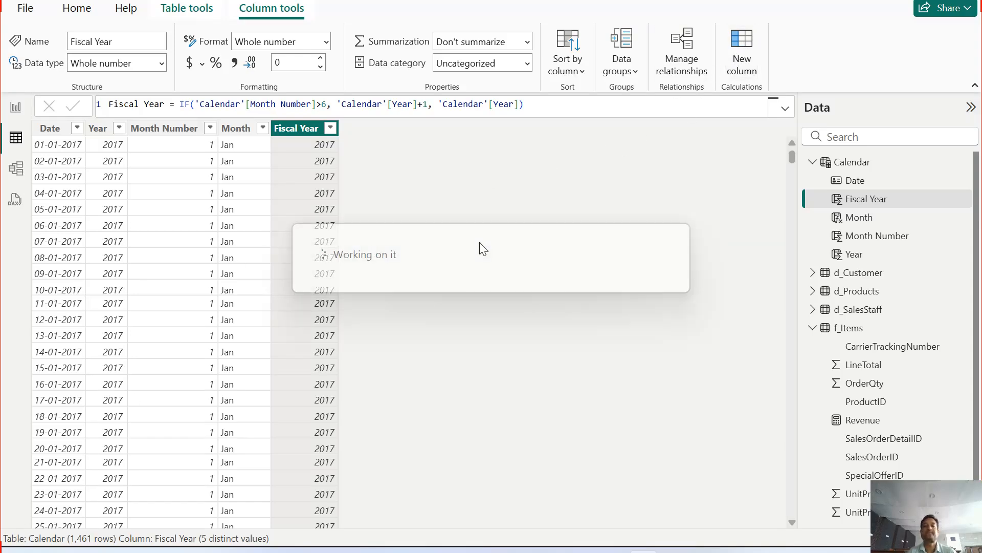
Step: Add another calculated column to the Calendar table named Fiscal Month Number and begin its formula with an IF function
text(Fiscal Month Nu)
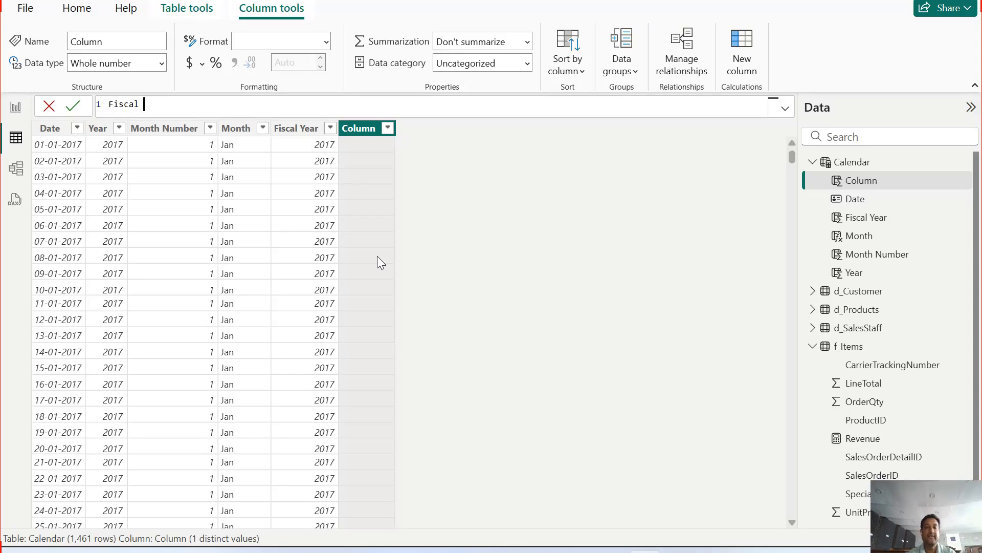
text(m)
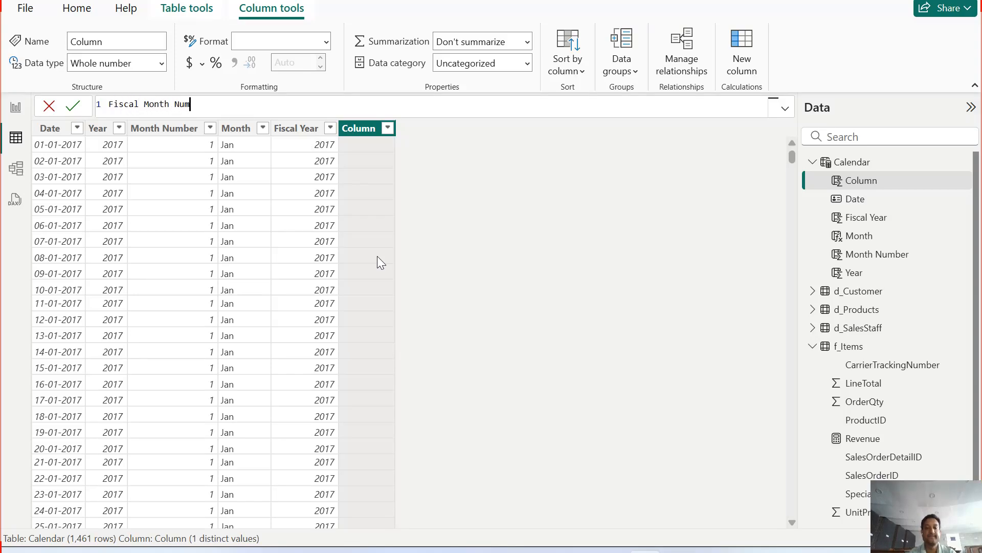
text(ber =)
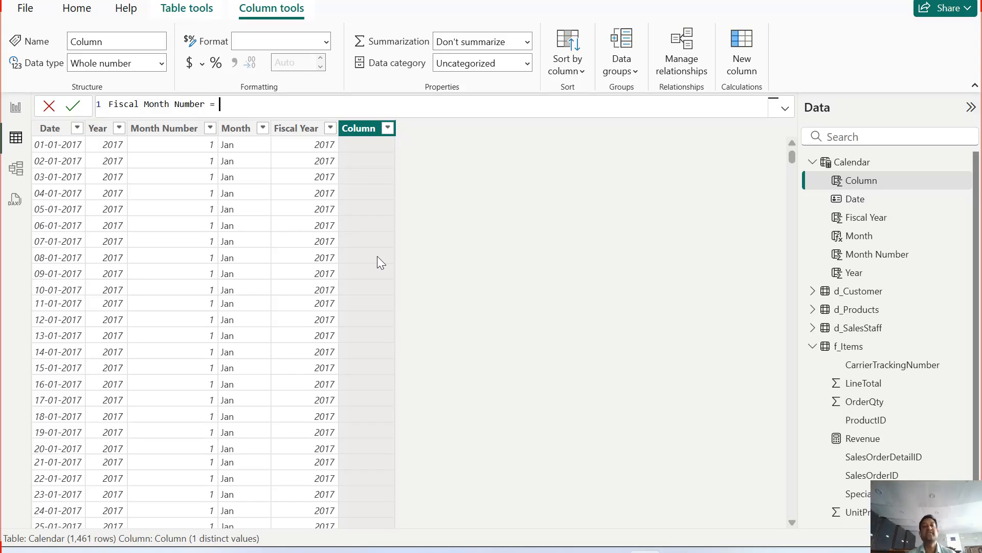
text(IF(cale)
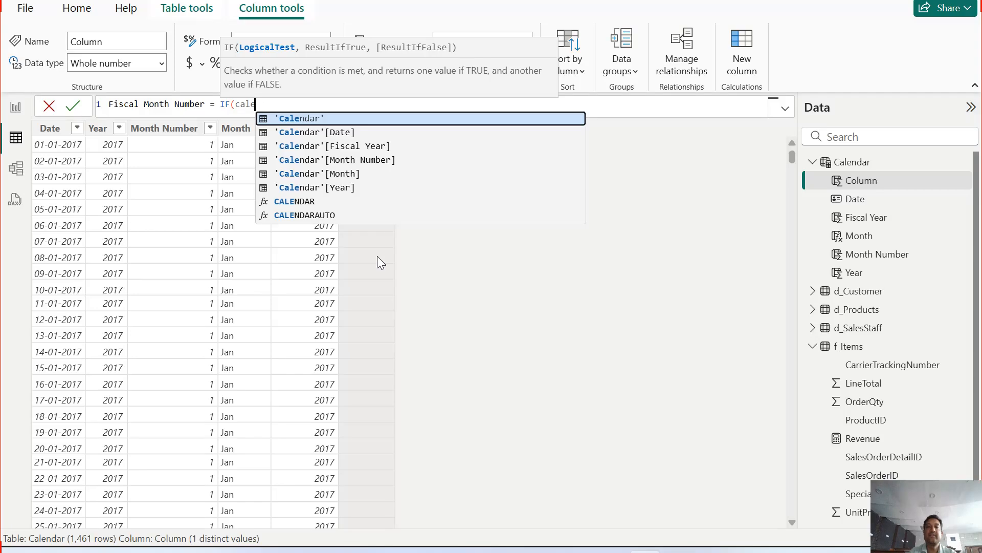
key(Down)
key(Down)
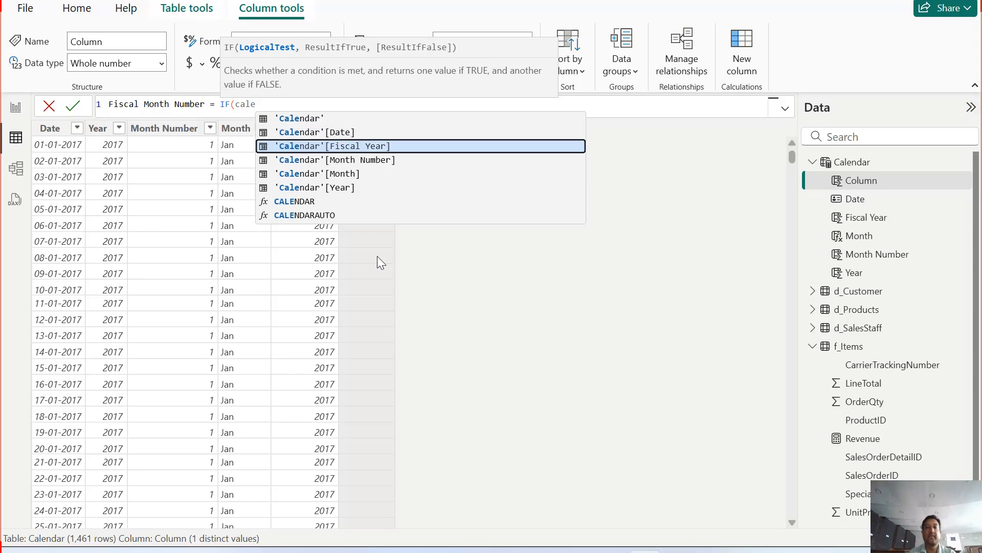
key(Tab)
key(BackSpace)
key(BackSpace)
key(BackSpace)
key(BackSpace)
key(BackSpace)
key(BackSpace)
key(BackSpace)
key(BackSpace)
key(BackSpace)
key(BackSpace)
key(BackSpace)
key(BackSpace)
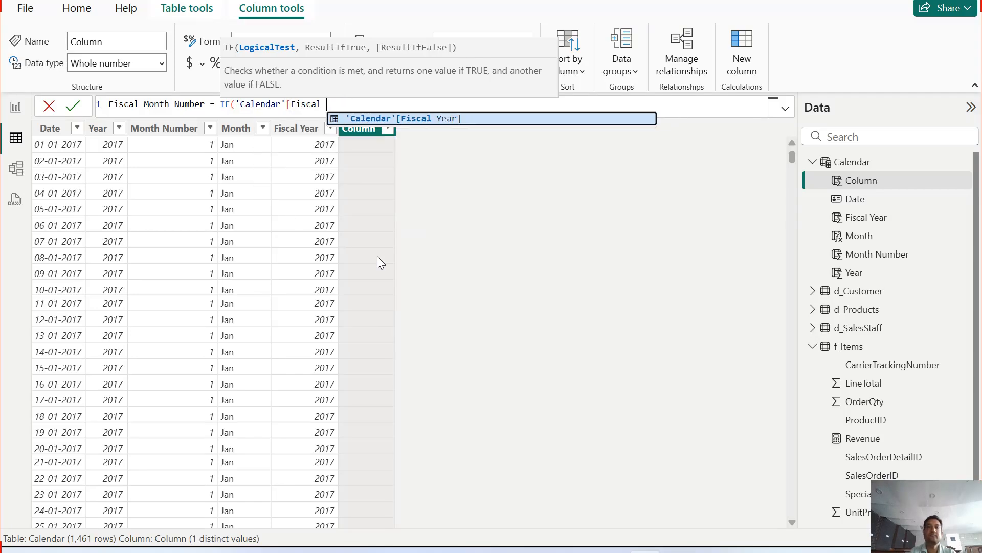
Step: Set the Fiscal Month Number formula's condition to 'Calendar'[Month Number]>6
key(Down)
key(Down)
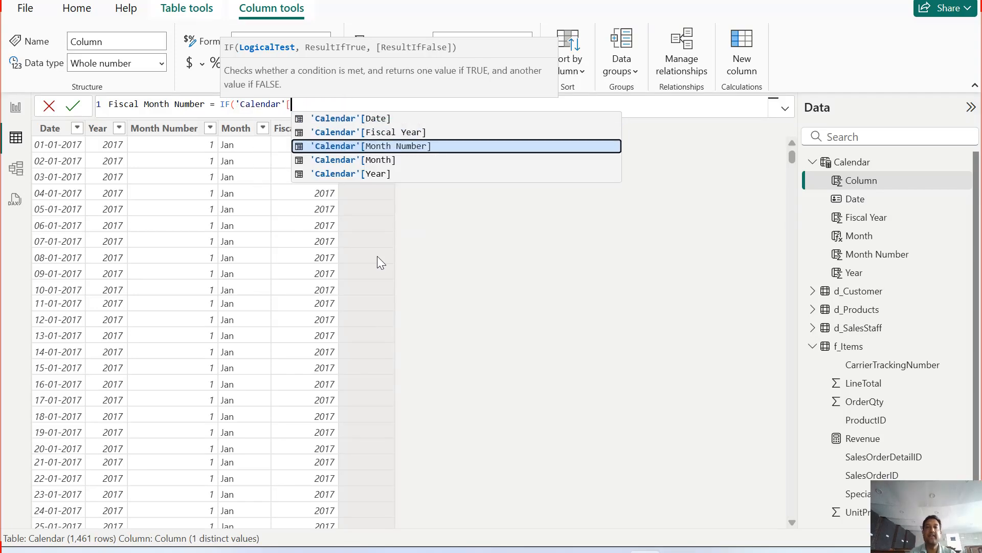
key(Tab)
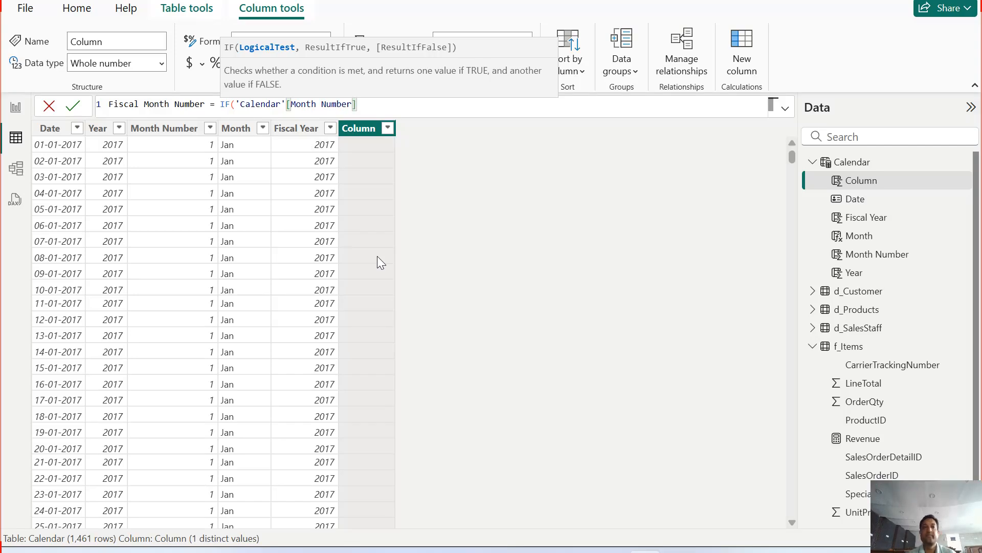
text(>6)
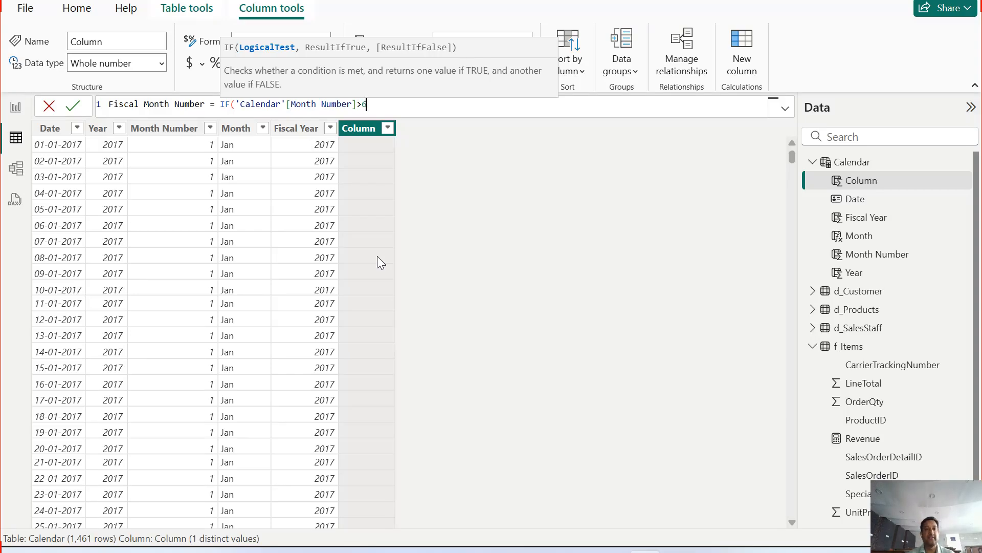
Step: Set the Fiscal Month Number formula's result for a true condition to 'Calendar'[Month Number]-6
text(,)
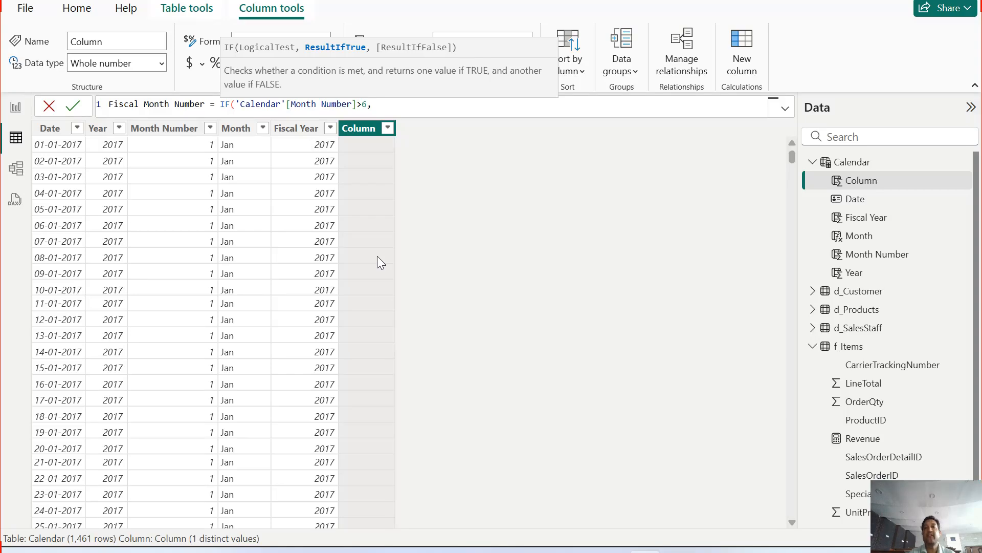
text( cale)
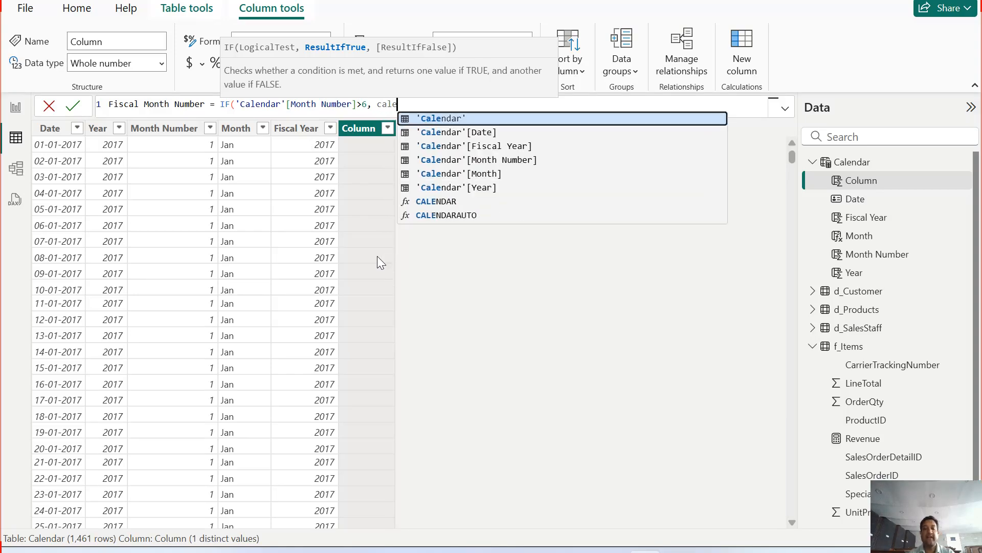
key(Down)
key(Down)
key(Down)
key(Tab)
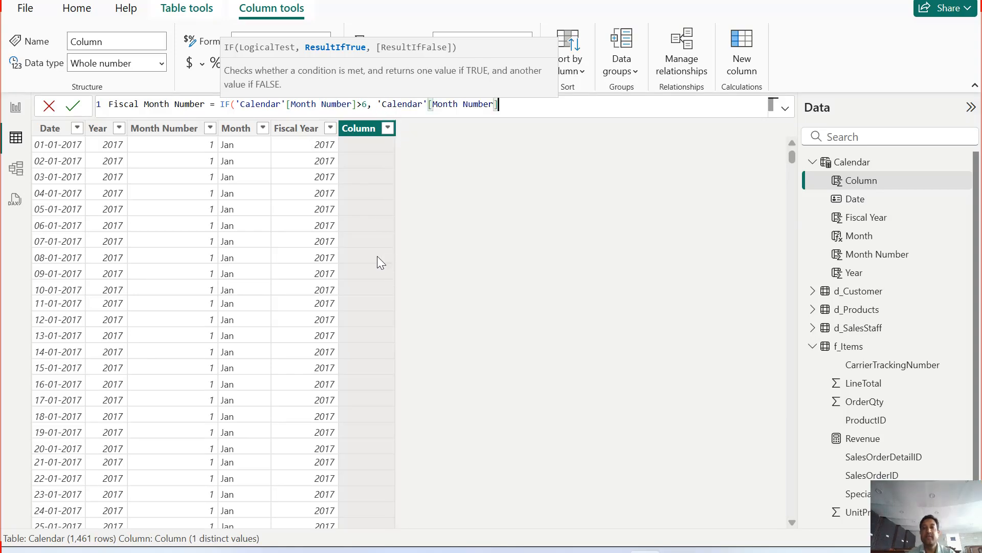
text(-6)
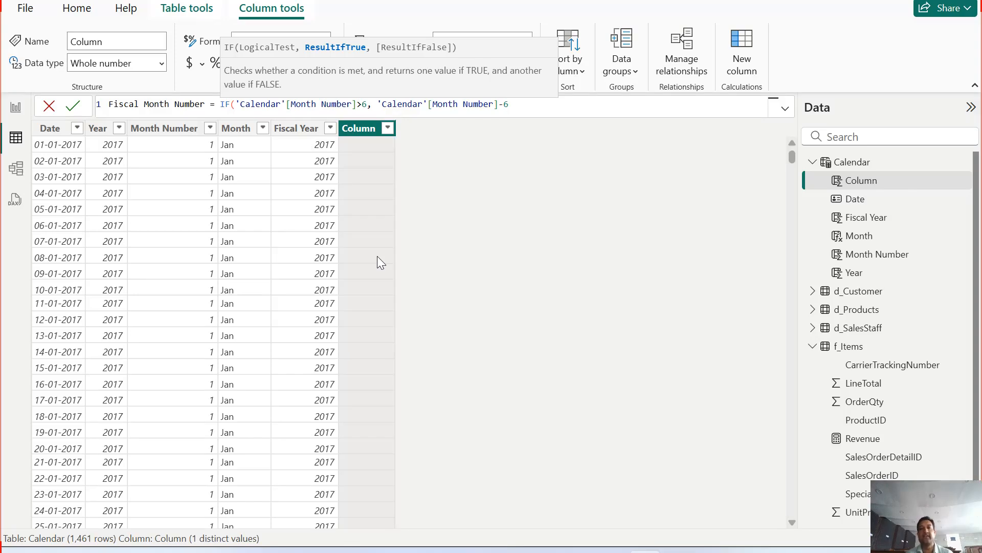
Step: Set the Fiscal Month Number formula's false result to 'Calendar'[Month Number]+6, close the IF function and commit the column
text(,)
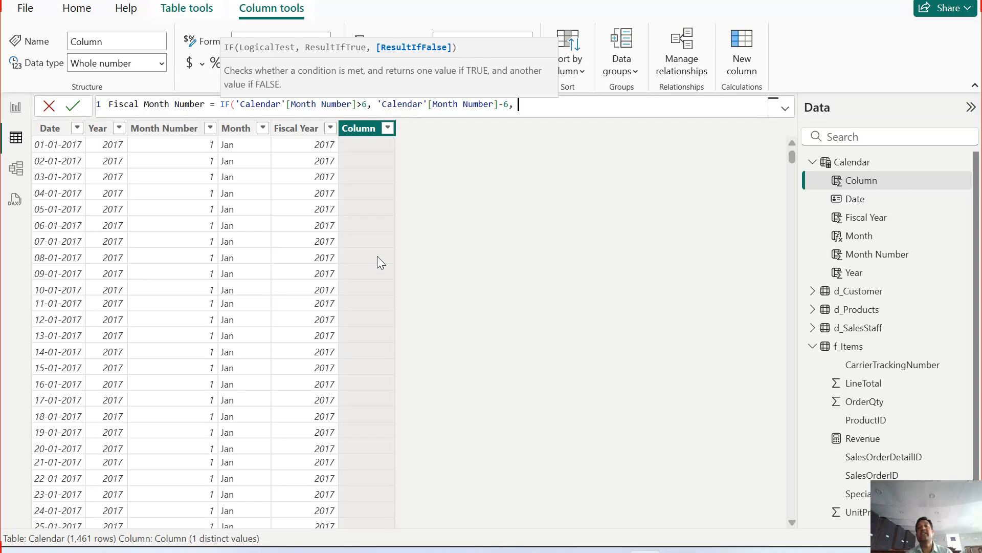
text(calne)
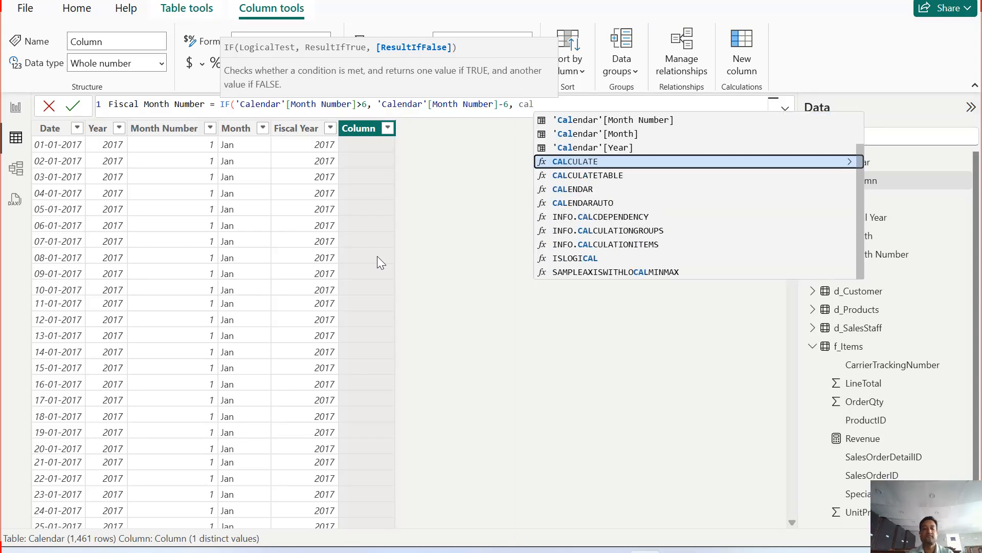
key(BackSpace)
key(BackSpace)
text(e)
key(Down)
key(Down)
key(Down)
key(Up)
key(Down)
key(Tab)
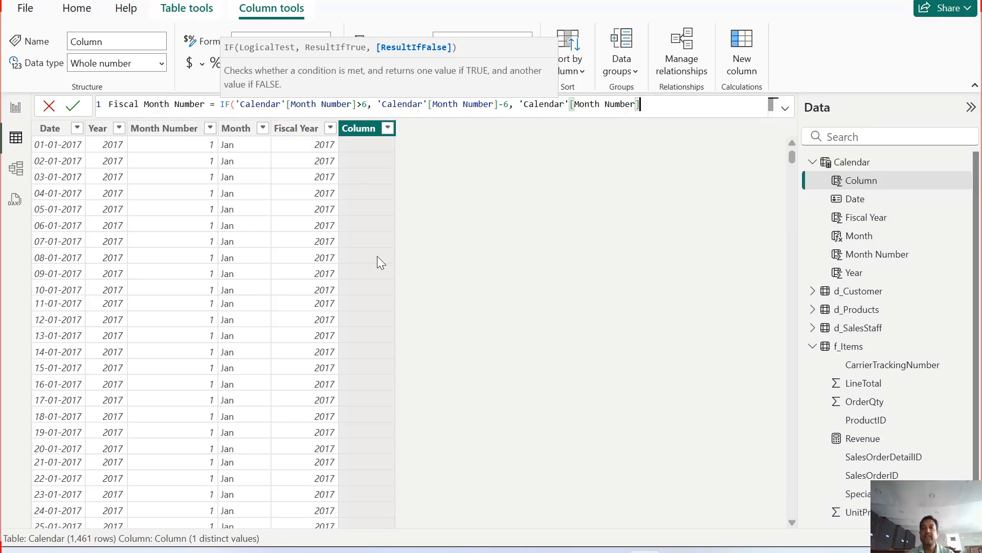
text(+6)
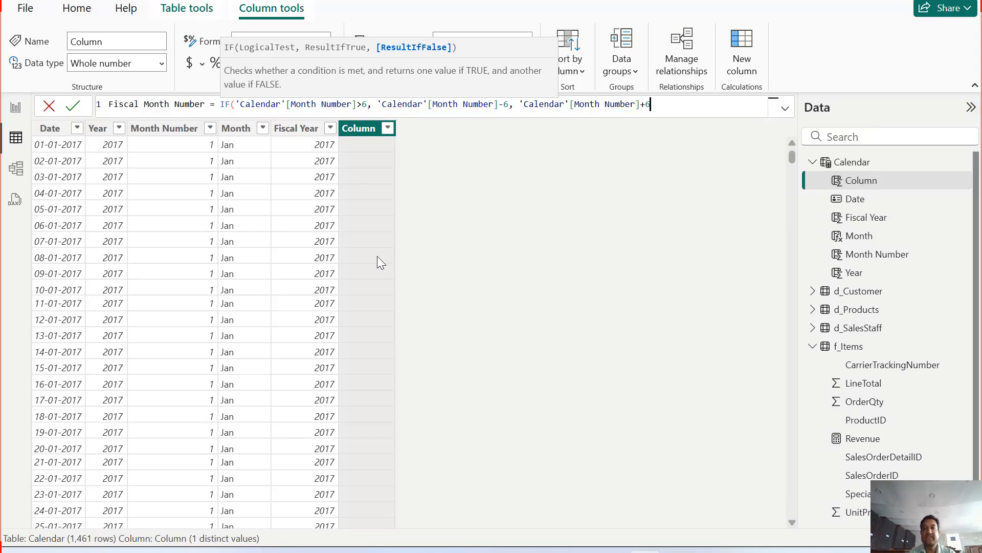
text())
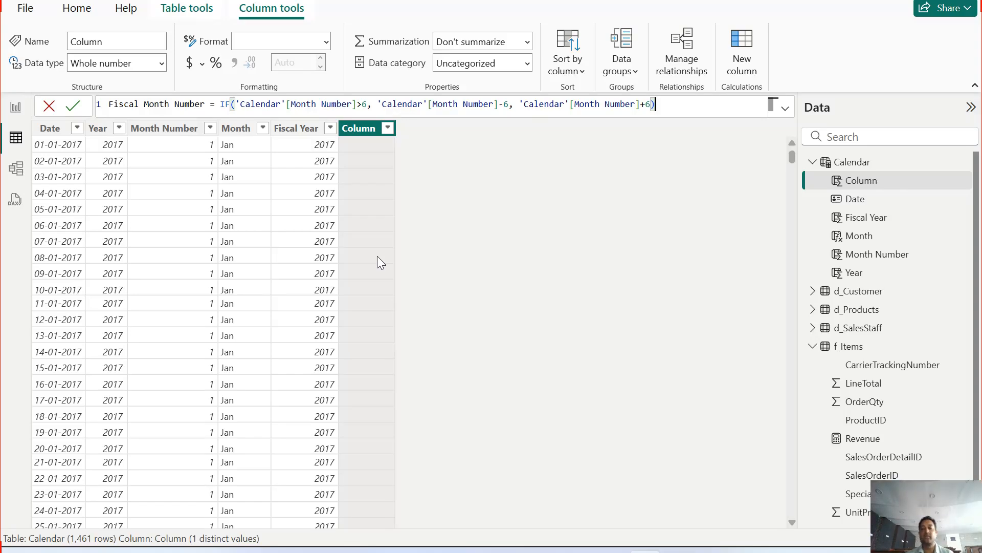
key(Return)
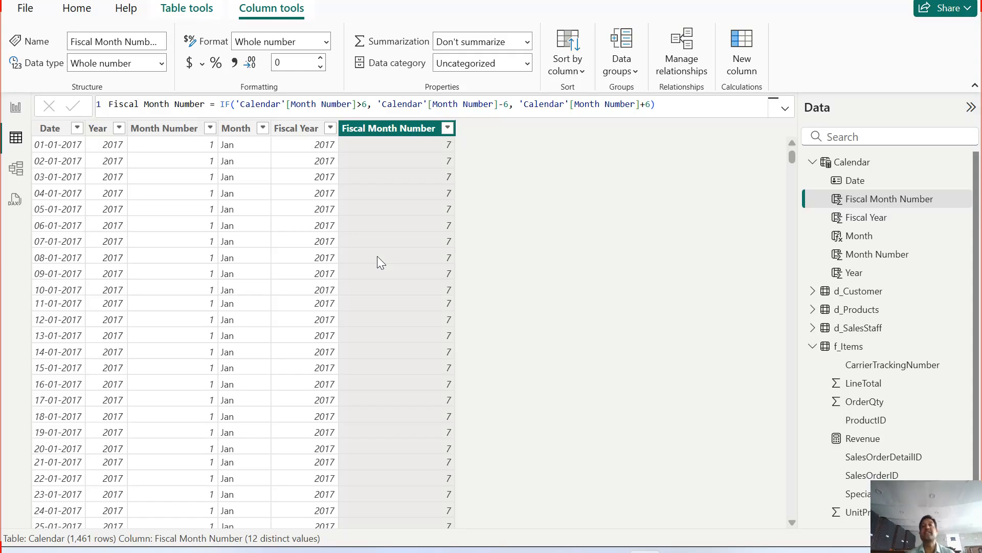
Step: Add a calculated column named Fiscal Month to the Calendar table, equal to 'Calendar'[Month]
click(749, 48)
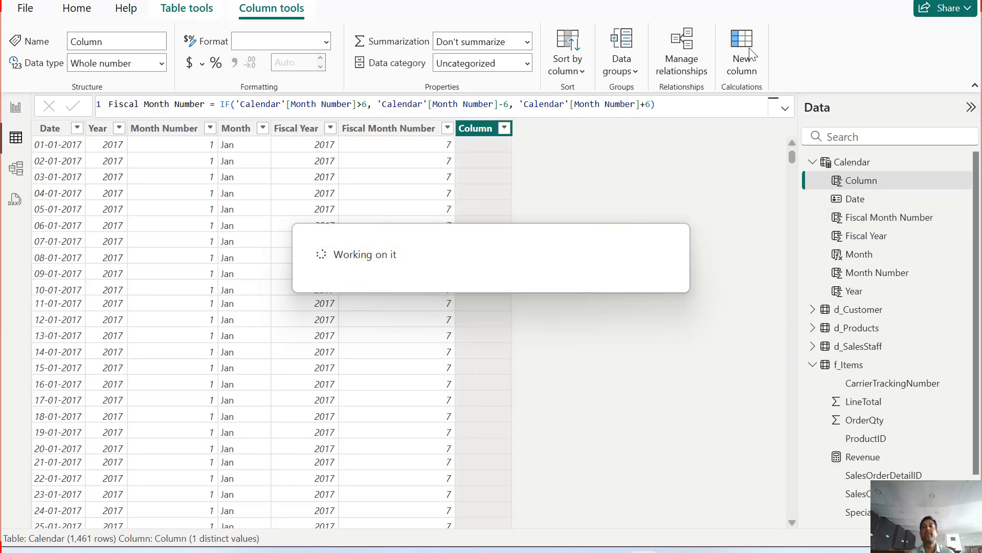
text(Fis)
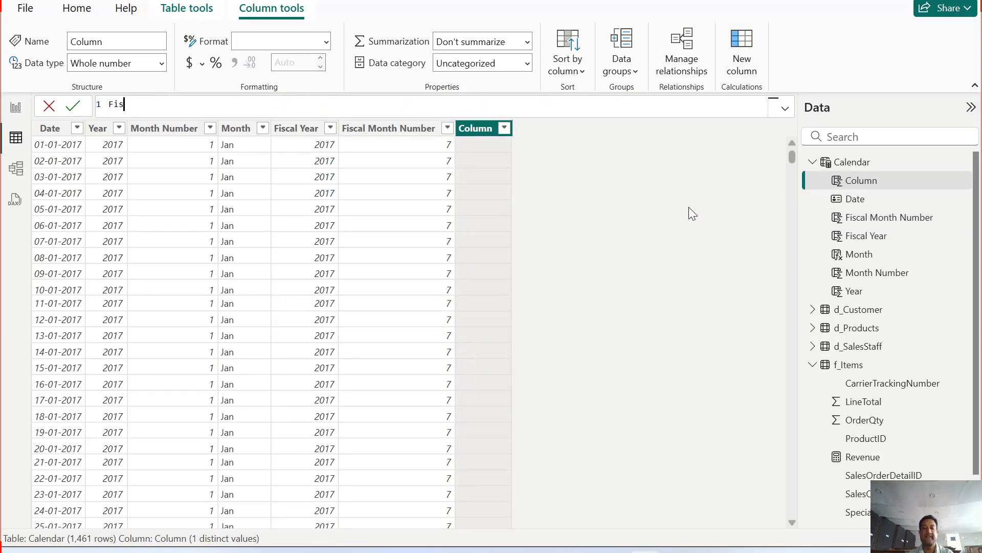
text(cal Month )
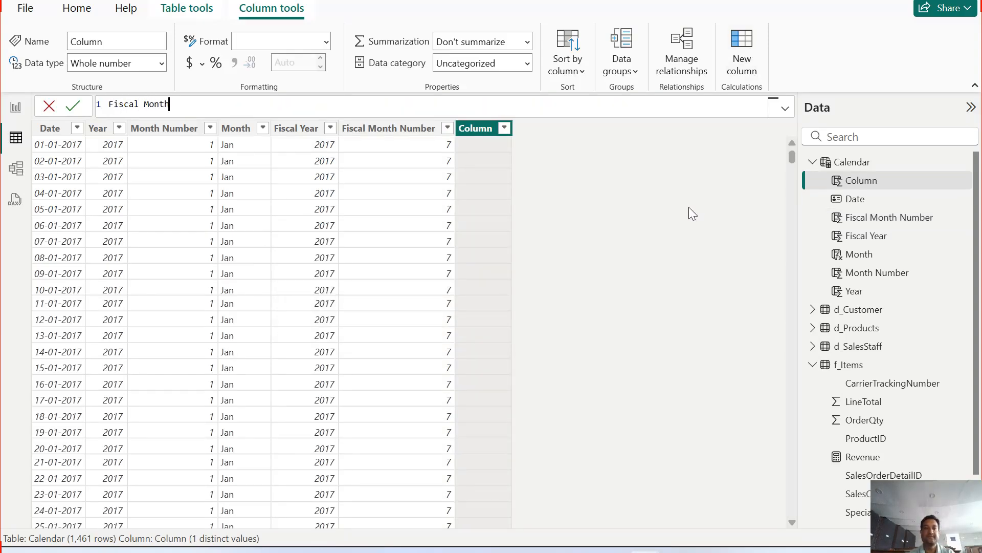
text(= cale)
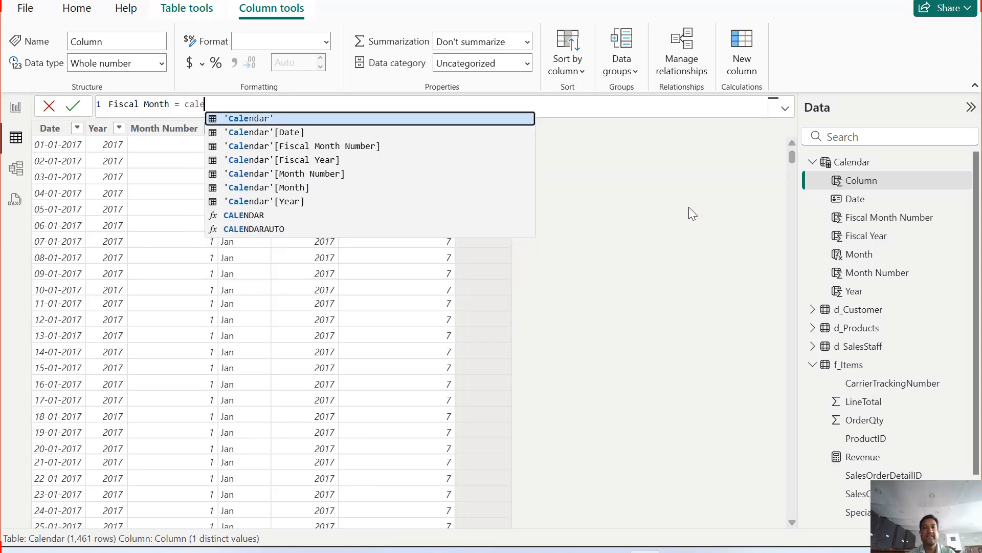
key(Down)
key(Down)
key(Down)
key(Down)
key(Down)
key(Tab)
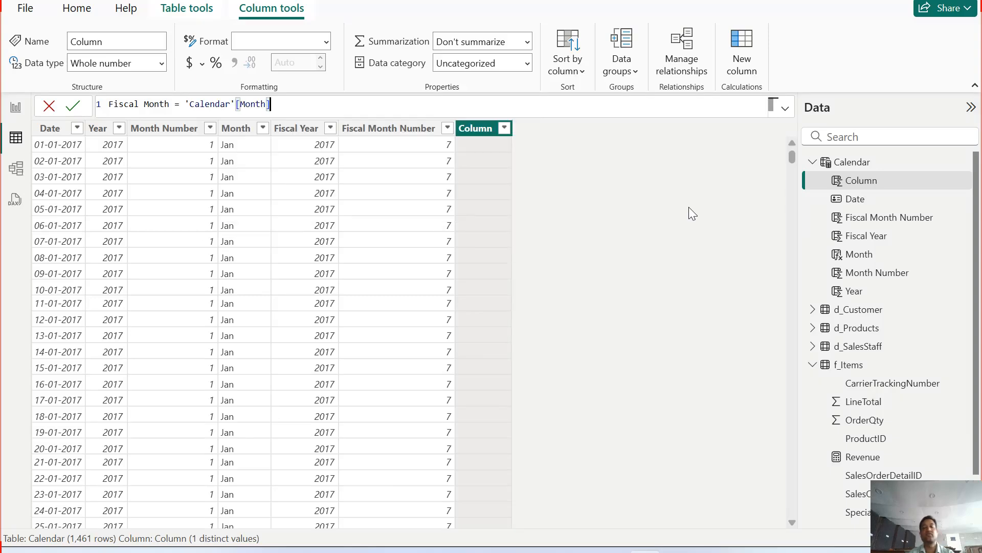
key(Return)
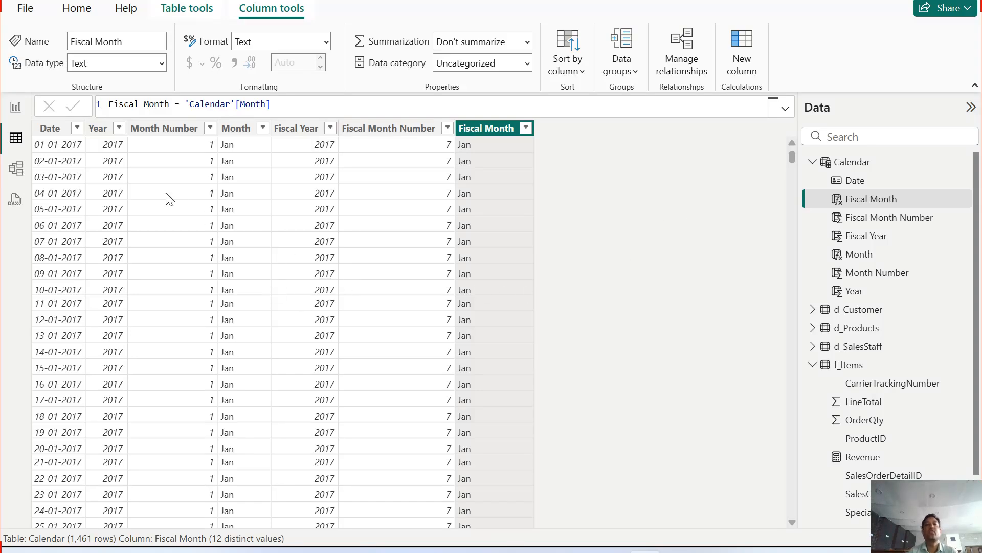
Step: In the report's matrix, replace Month with Fiscal Month on the rows and Year with Fiscal Year on the columns
click(16, 107)
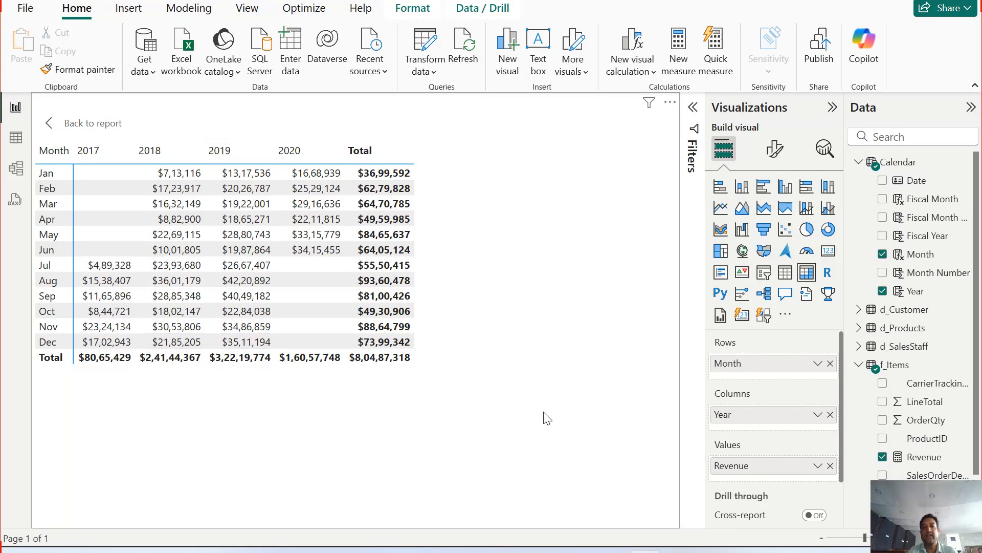
click(830, 364)
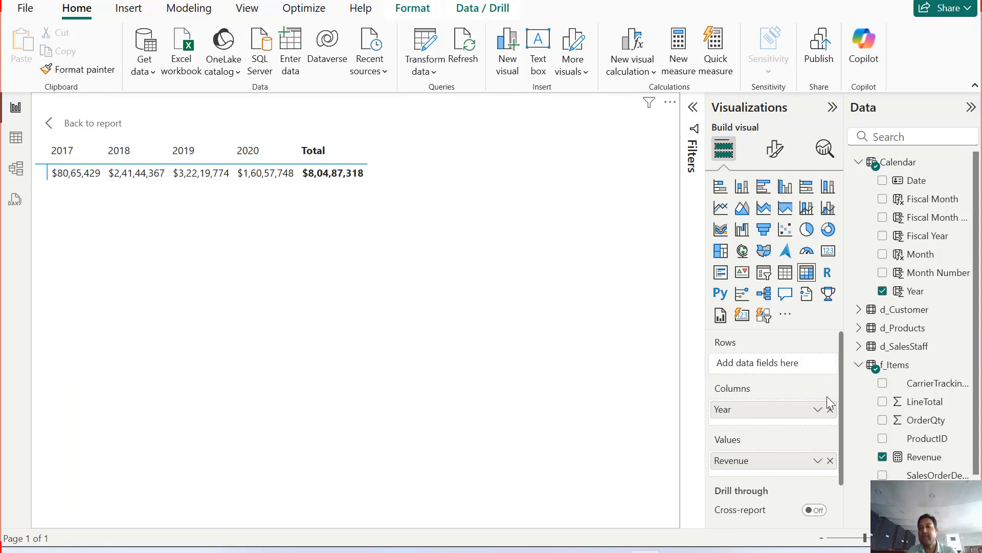
click(830, 410)
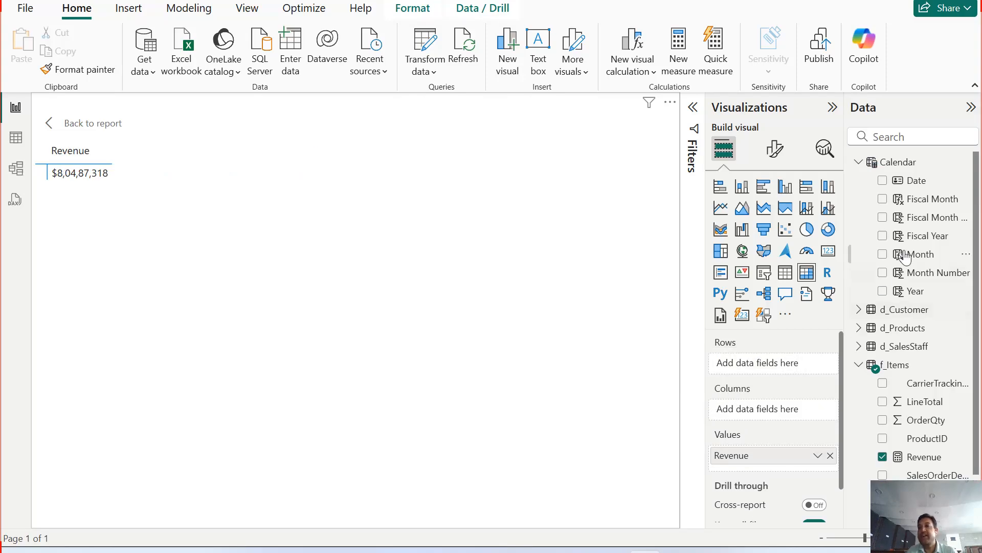
drag(846, 280, 828, 284)
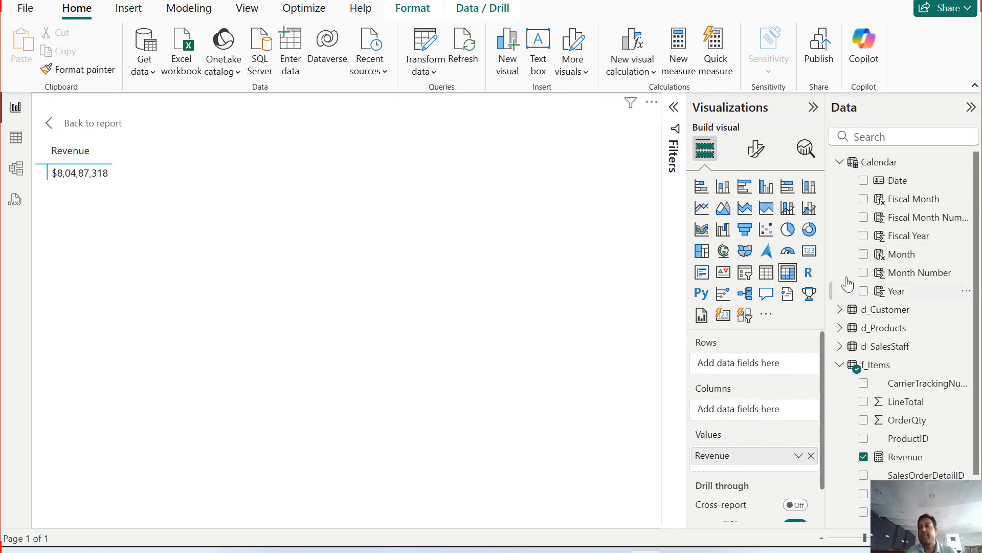
drag(896, 248, 770, 421)
drag(909, 200, 785, 373)
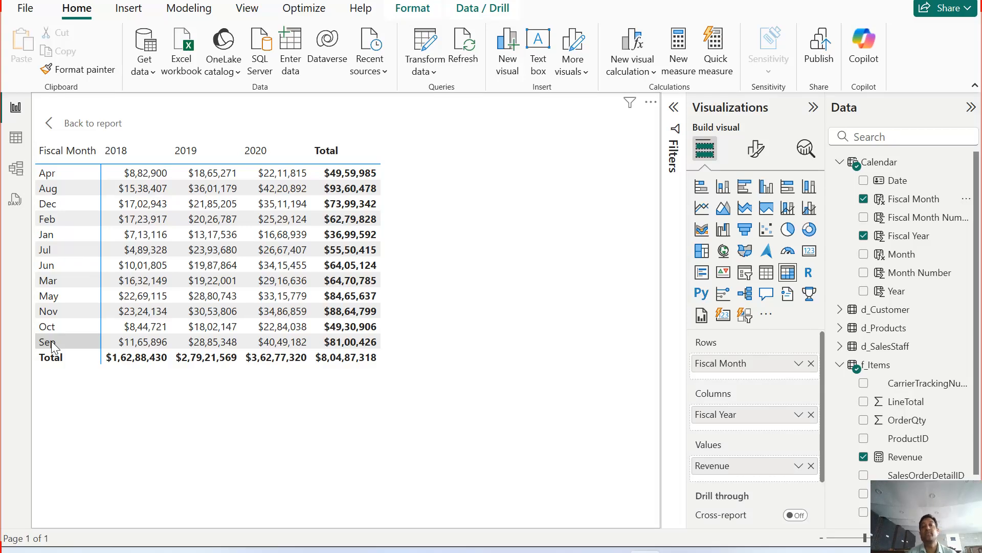
Step: Sort the Calendar table's Fiscal Month column by Fiscal Month Number
click(16, 137)
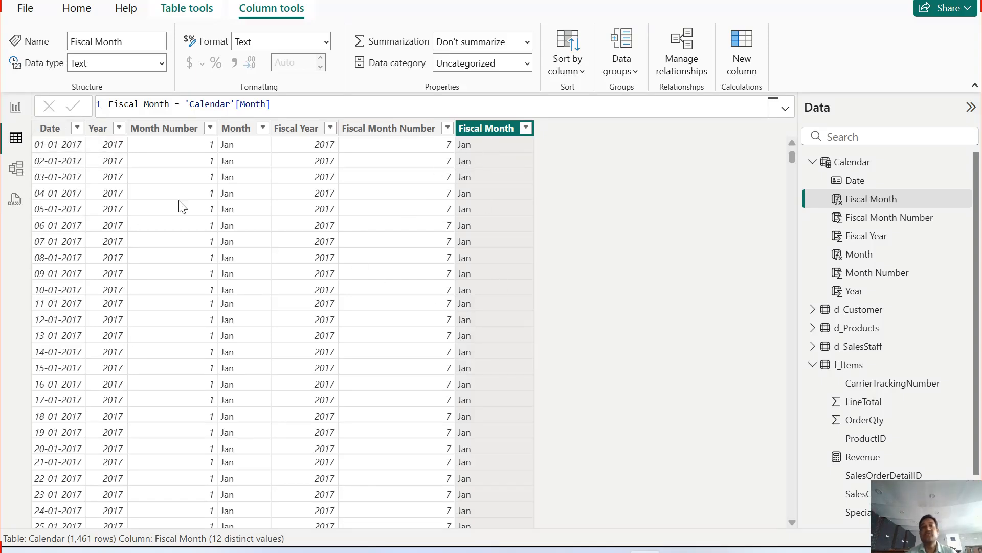
click(14, 114)
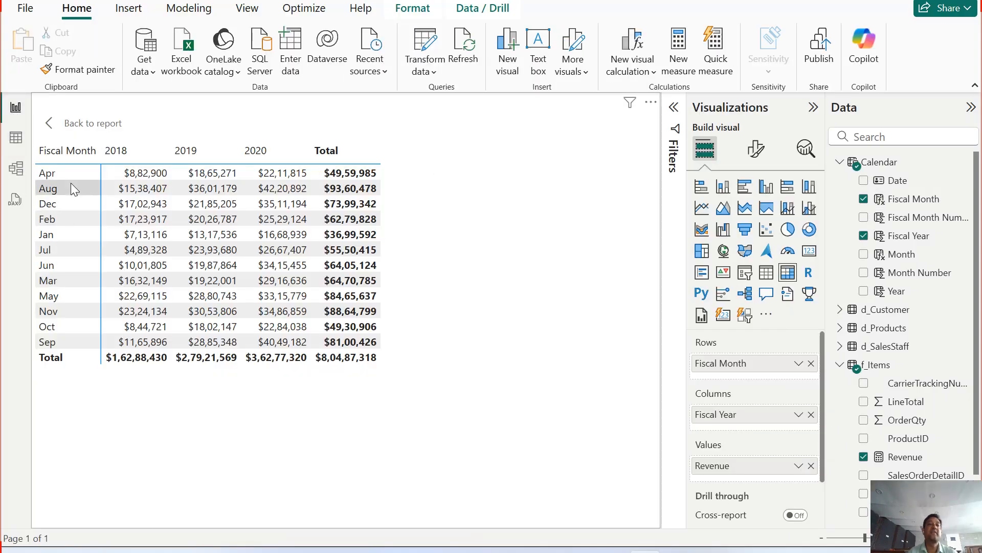
click(16, 137)
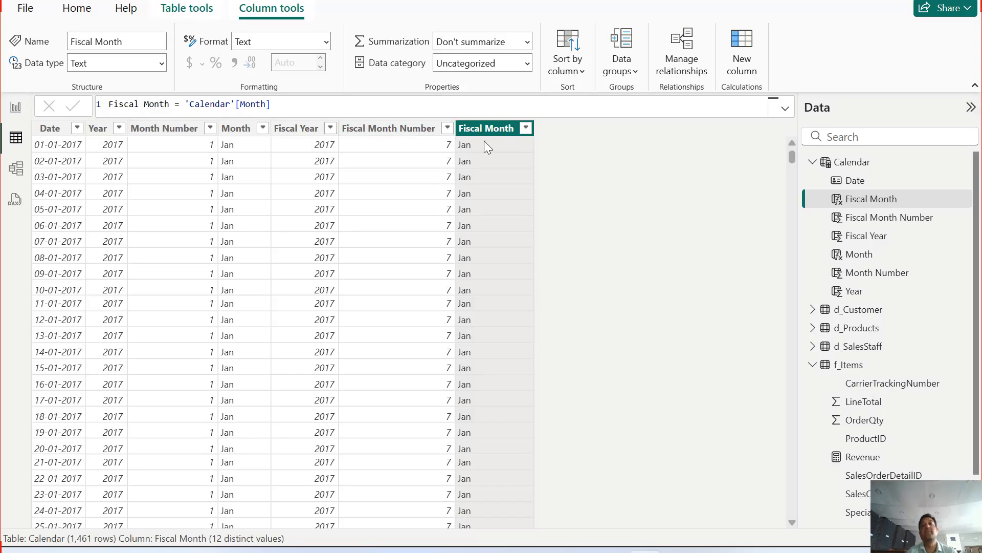
click(579, 78)
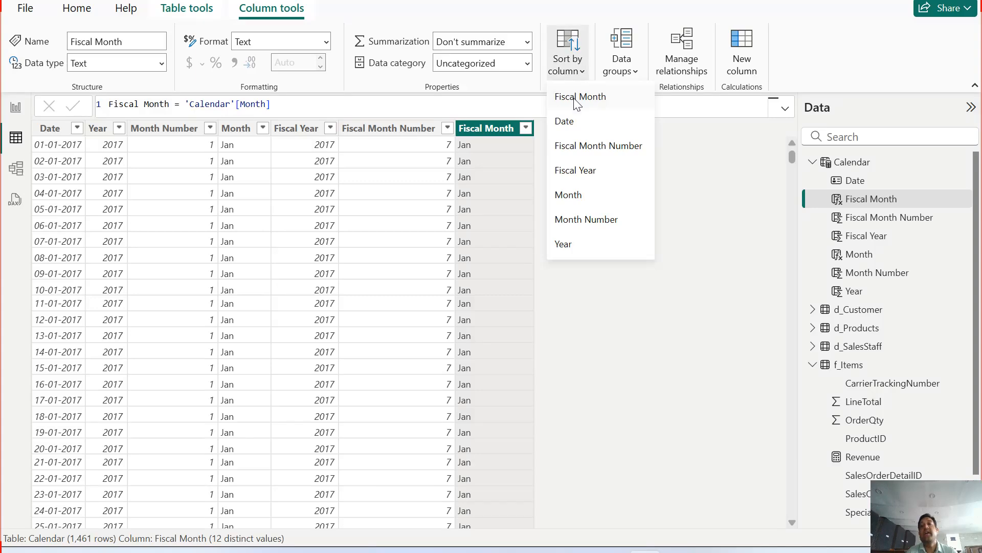
click(580, 149)
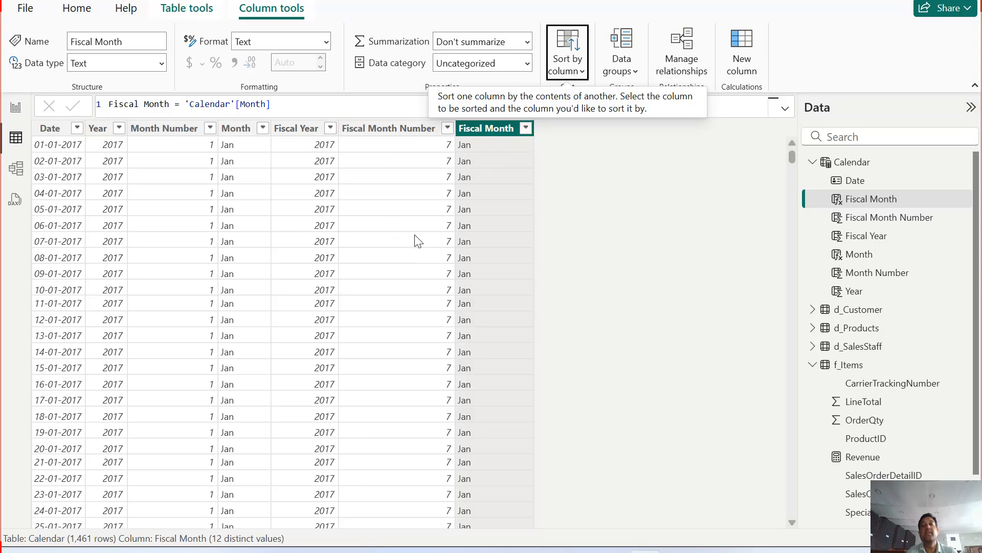
Step: Return to the report page out of focus mode and shrink the matrix into the page's lower-right corner
click(16, 108)
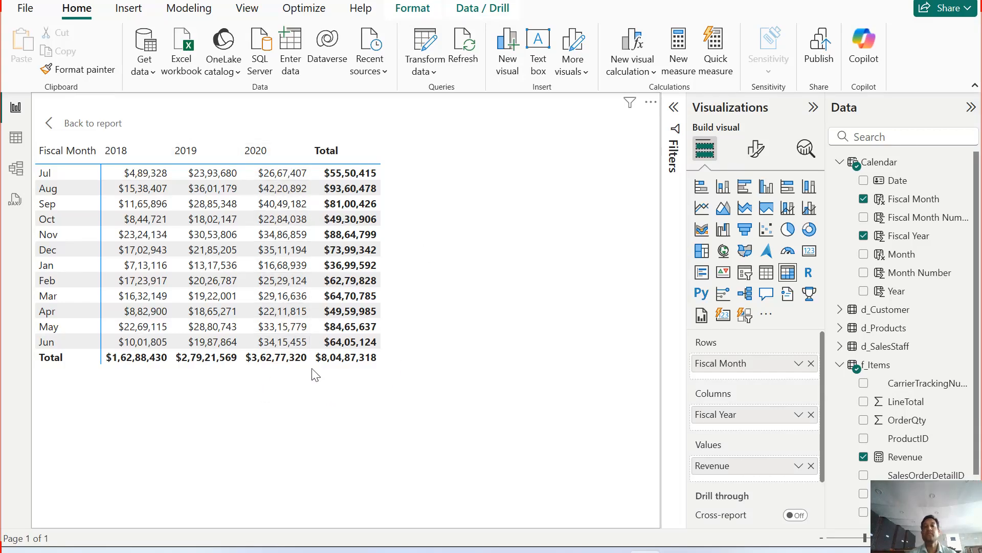
click(72, 123)
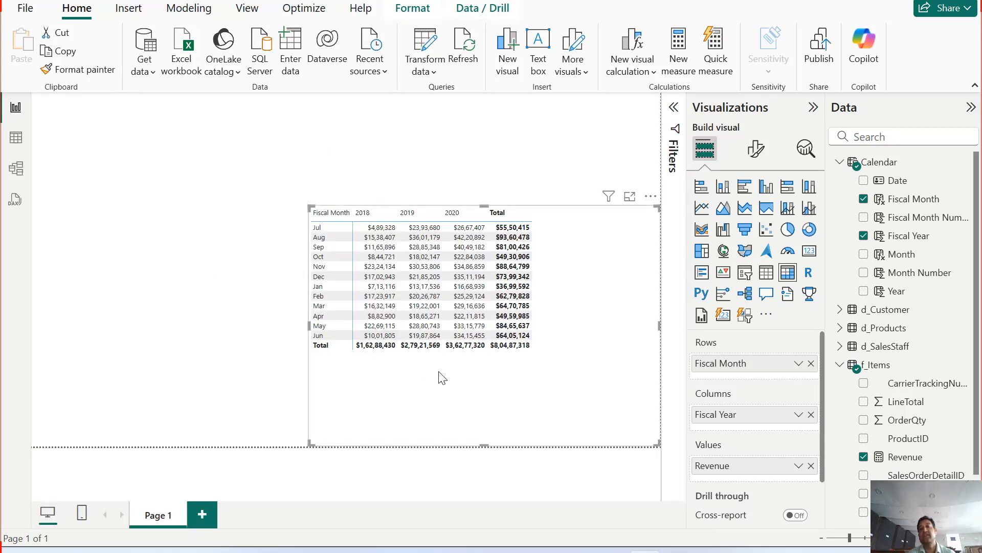
drag(307, 203, 427, 294)
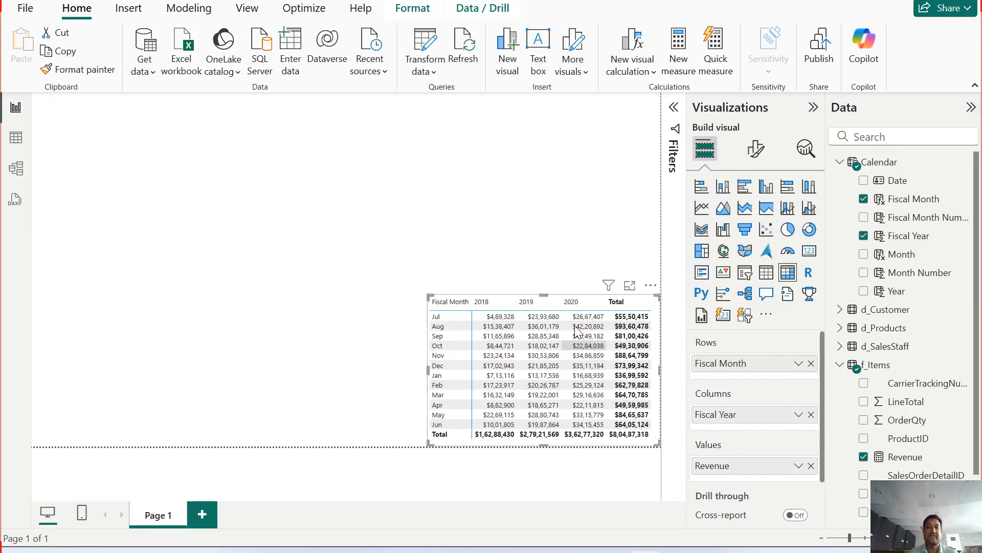
Step: Set the font size of the matrix values to 12 and enlarge the matrix slightly to fit them
click(758, 160)
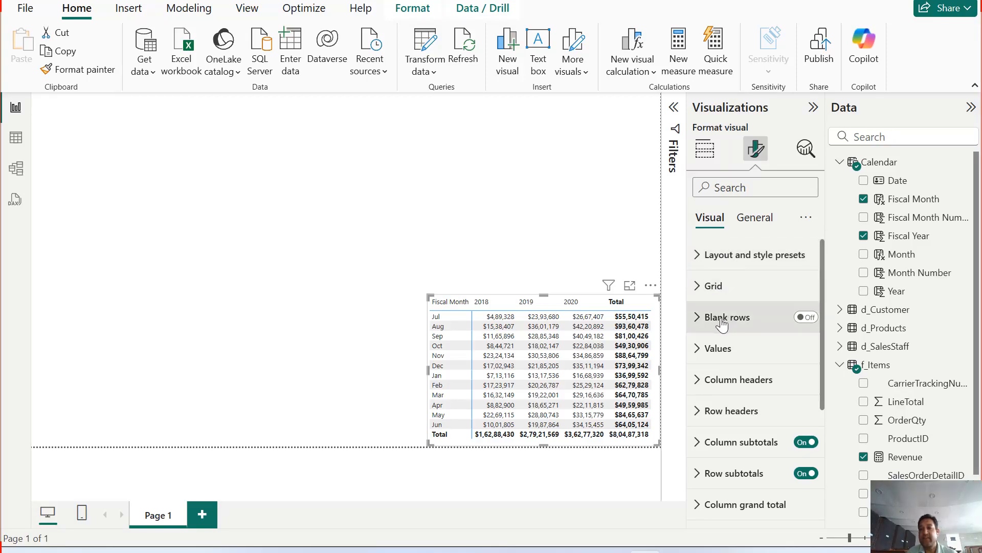
click(763, 354)
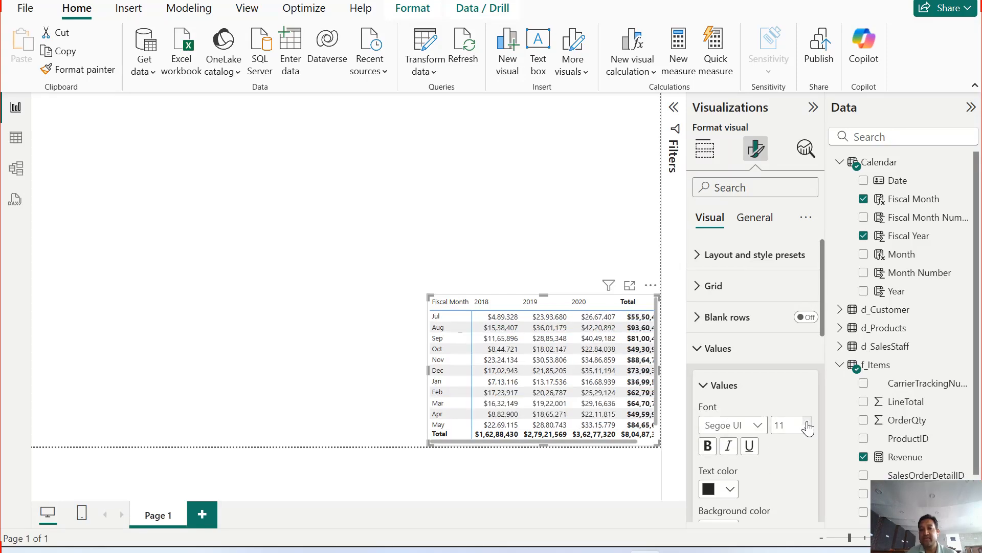
drag(429, 295, 401, 282)
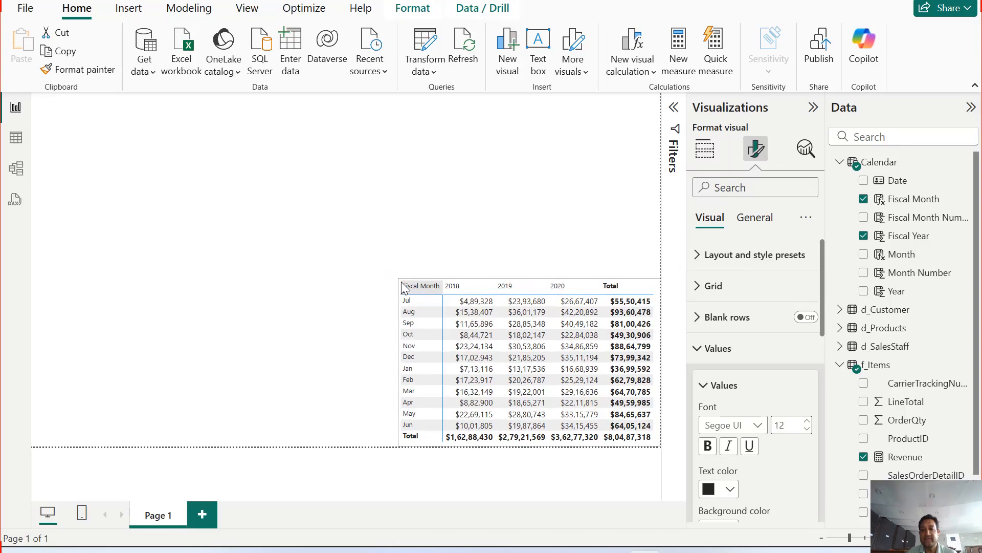
Step: Try bold formatting on the matrix values and revert it
click(708, 449)
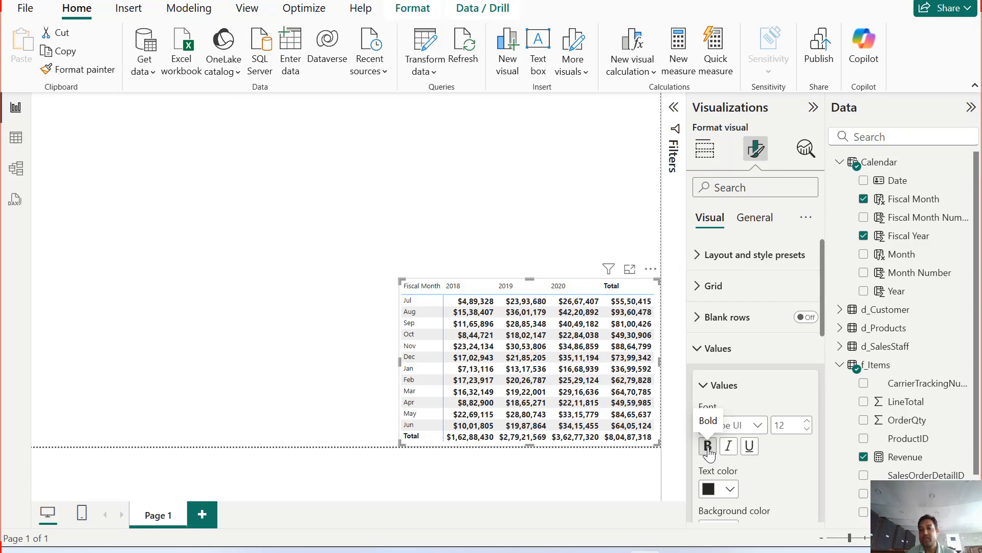
click(708, 446)
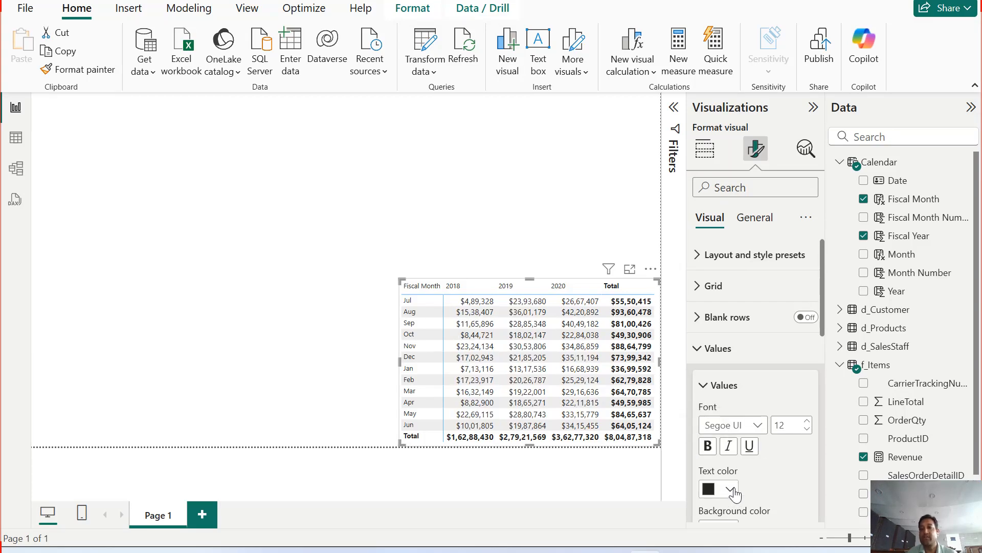
scroll(726, 475, down, 3)
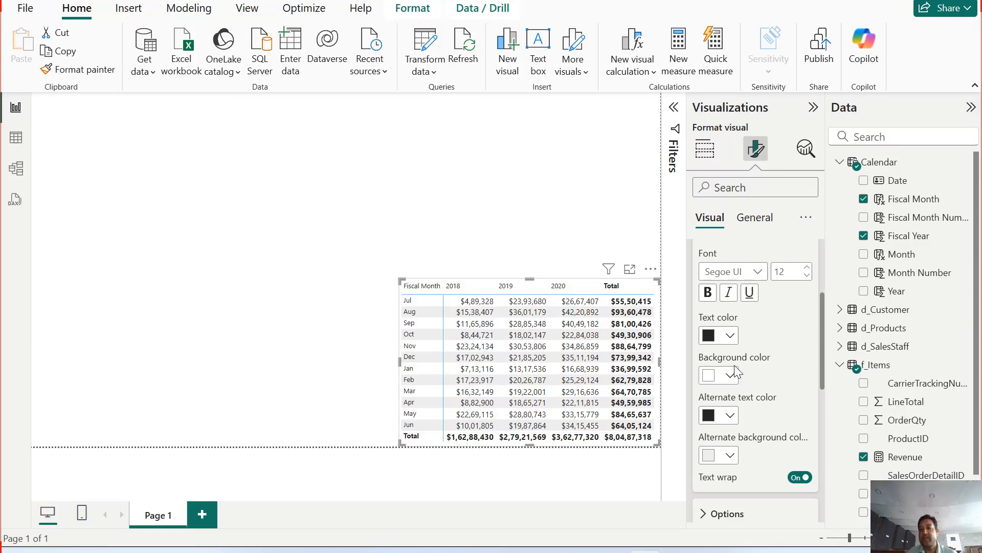
scroll(735, 437, down, 2)
scroll(734, 437, up, 3)
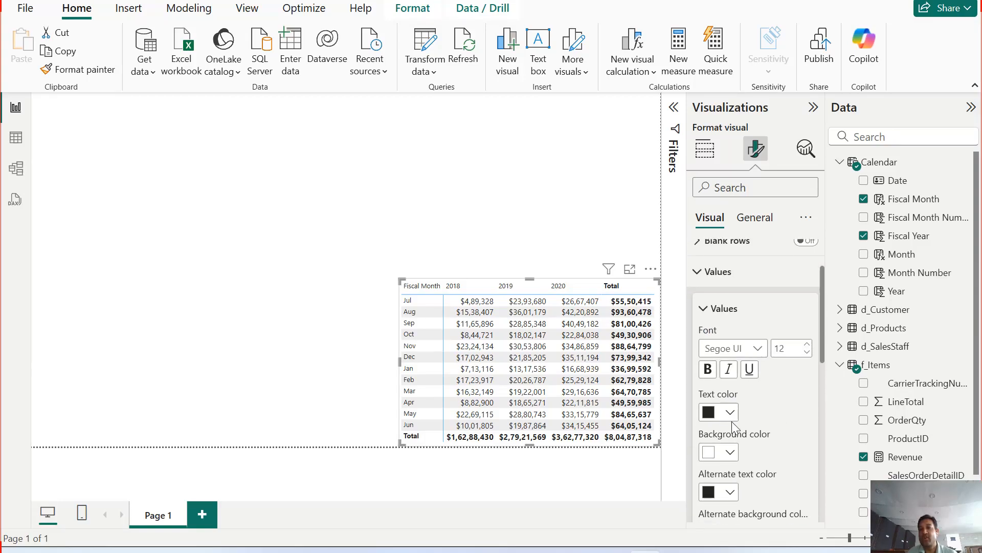
Step: Make the matrix's column header text bold
click(702, 271)
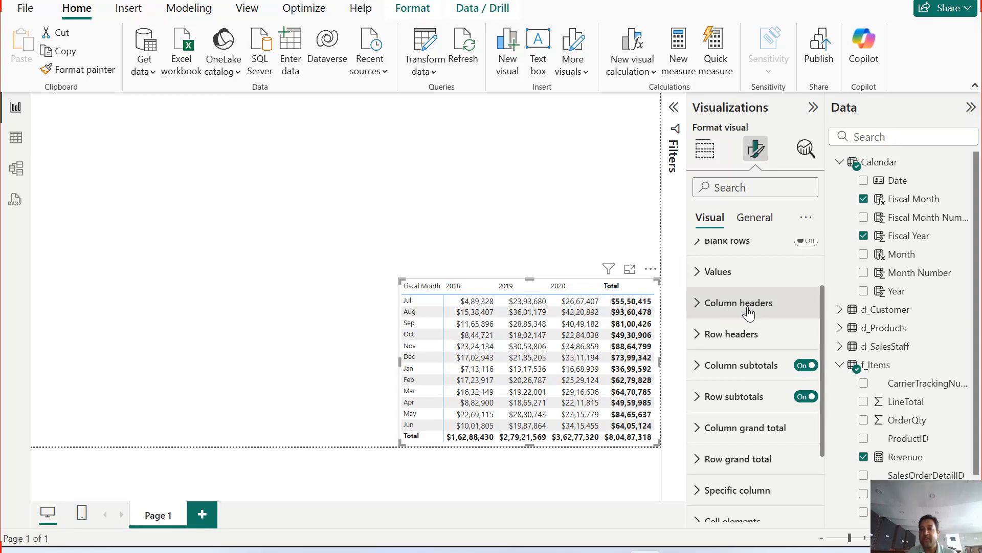
click(710, 314)
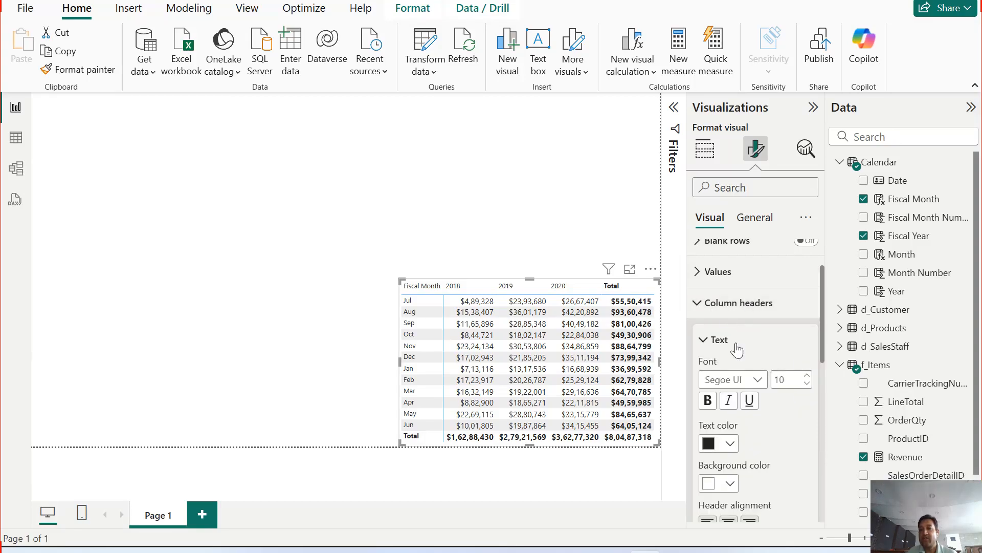
click(708, 402)
click(729, 303)
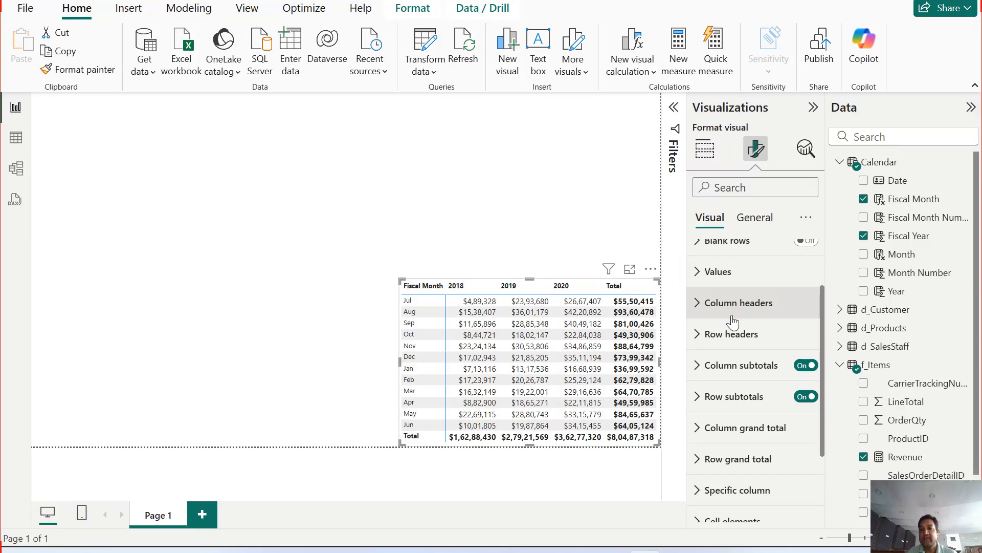
Step: Make the matrix's row header text bold
click(730, 335)
click(708, 432)
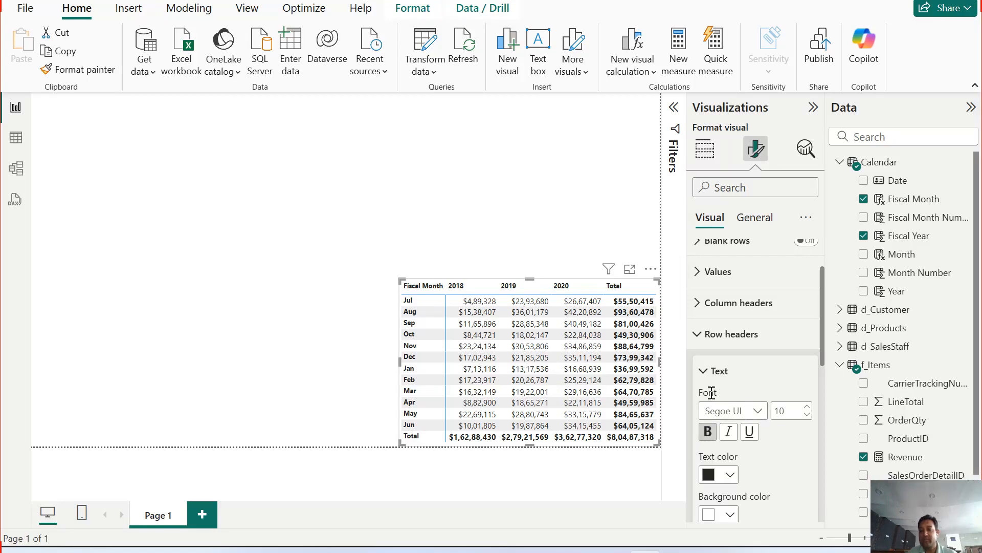
click(704, 374)
Step: Try the matrix without column subtotals and without row subtotals, restoring each one
scroll(718, 388, down, 5)
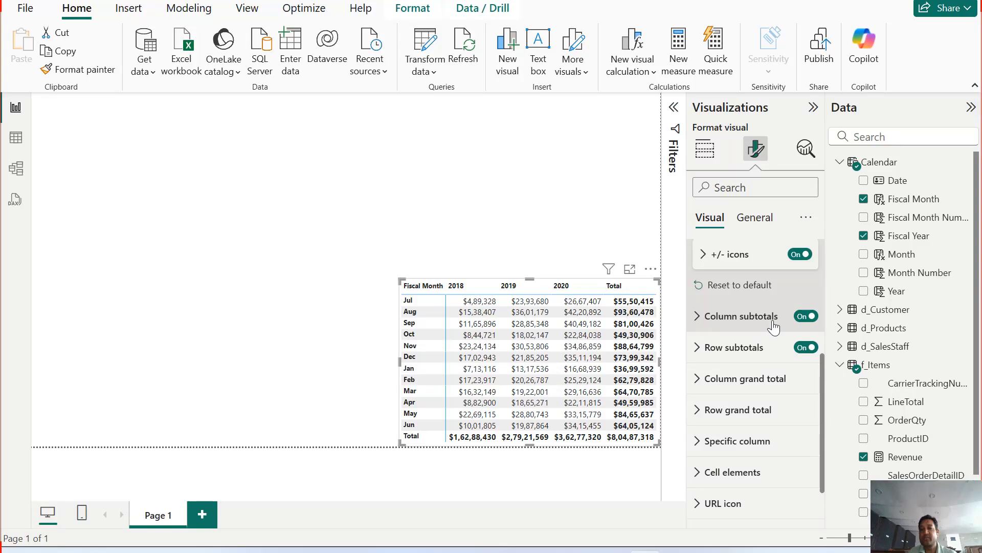
click(809, 317)
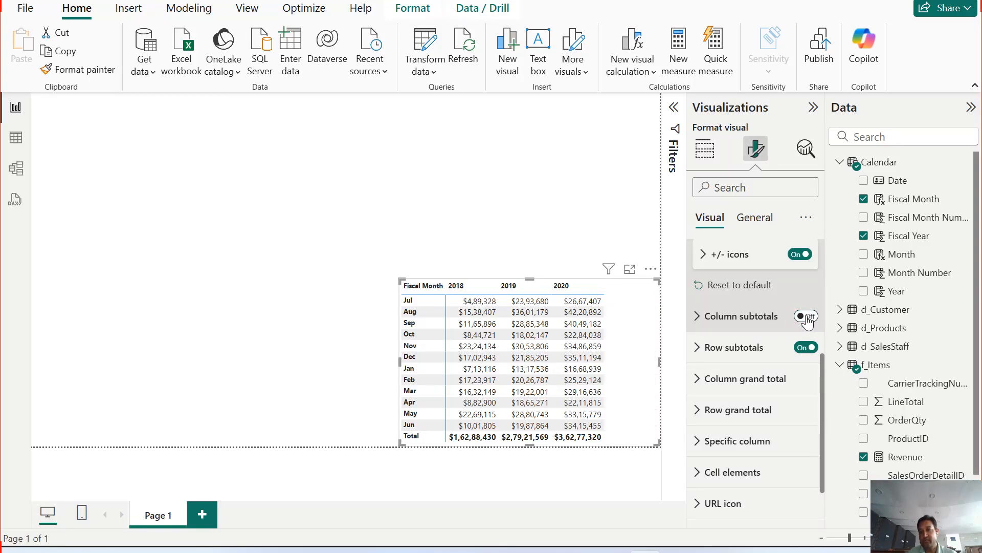
click(806, 318)
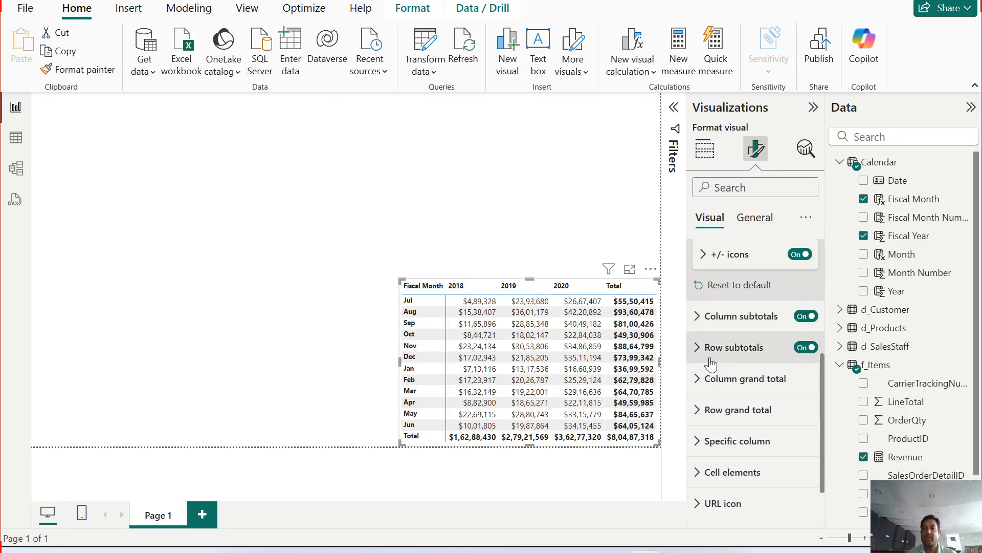
click(804, 348)
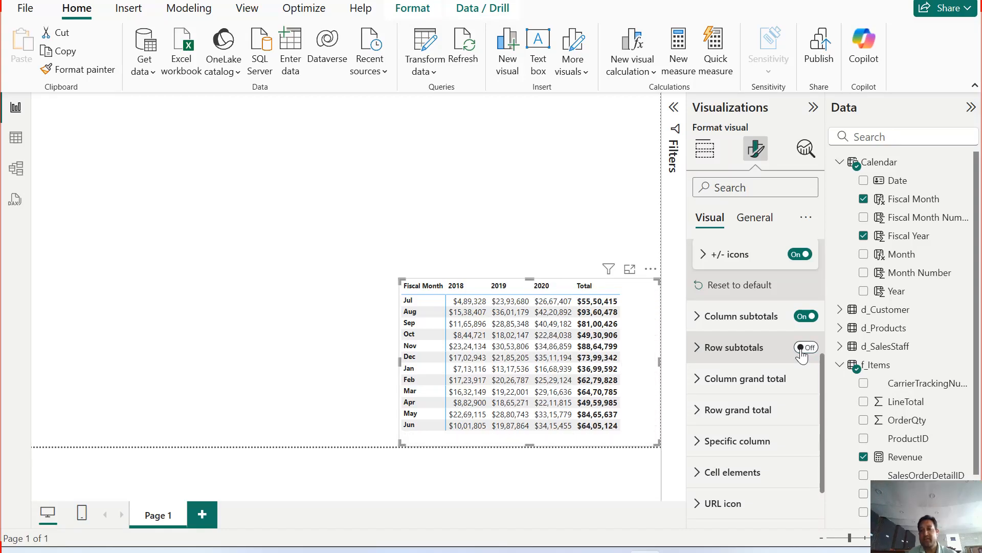
click(801, 350)
Step: Examine the matrix's format settings for column grand total, specific column, cell elements, URL icon and image size
click(739, 382)
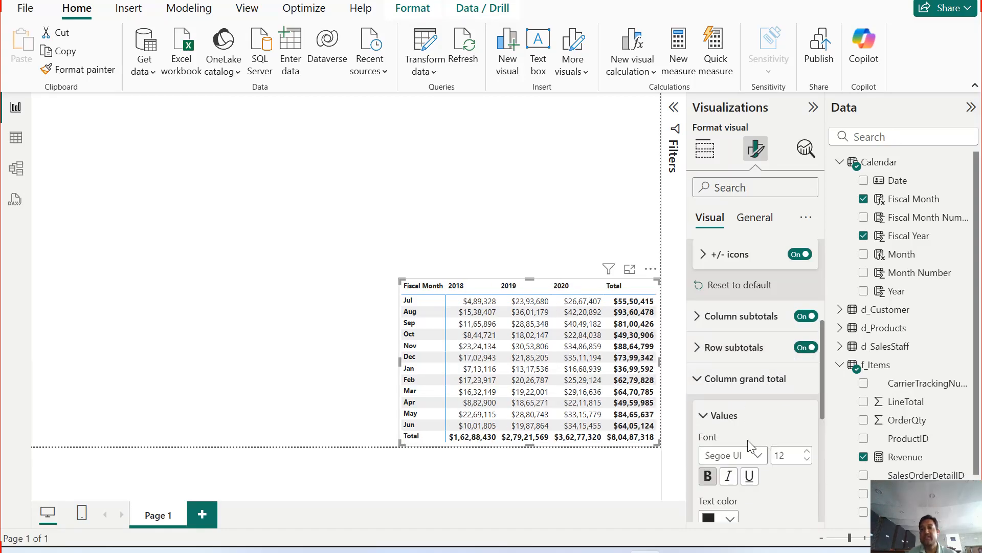
scroll(750, 450, down, 2)
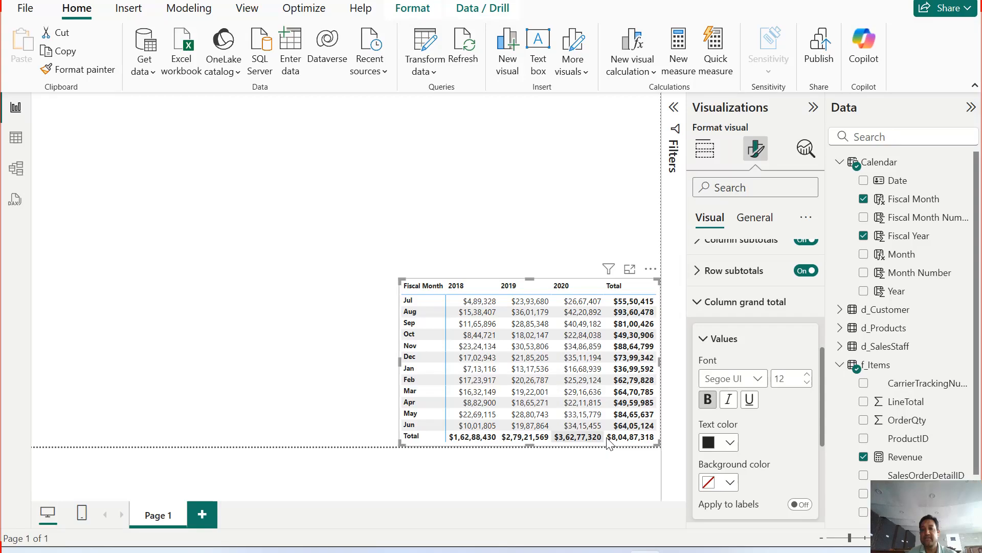
scroll(752, 397, down, 2)
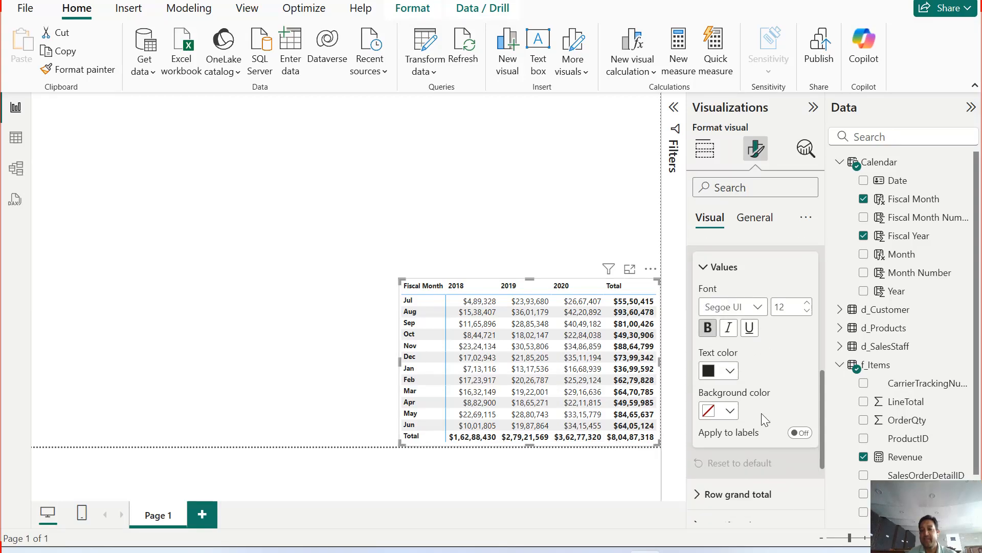
scroll(757, 387, down, 2)
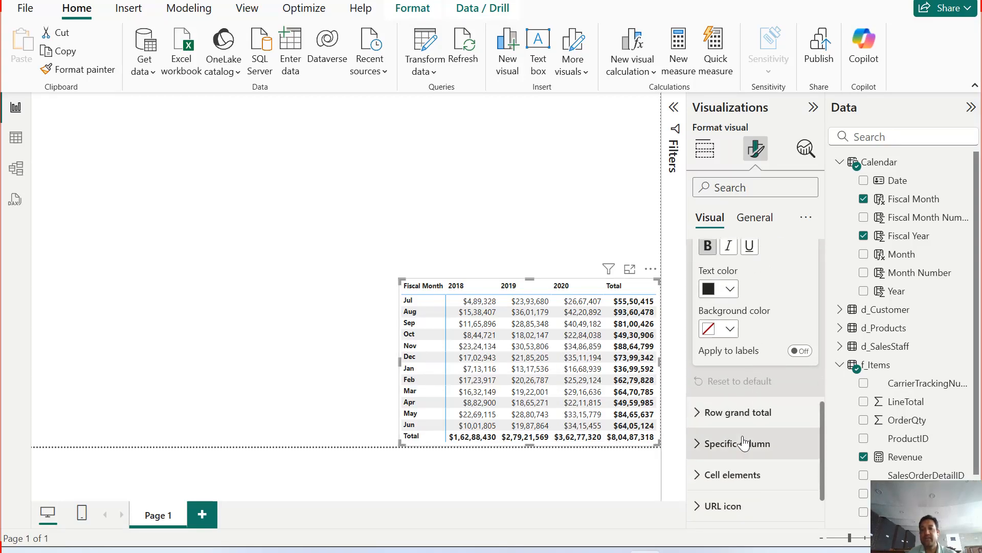
click(706, 444)
scroll(782, 389, down, 4)
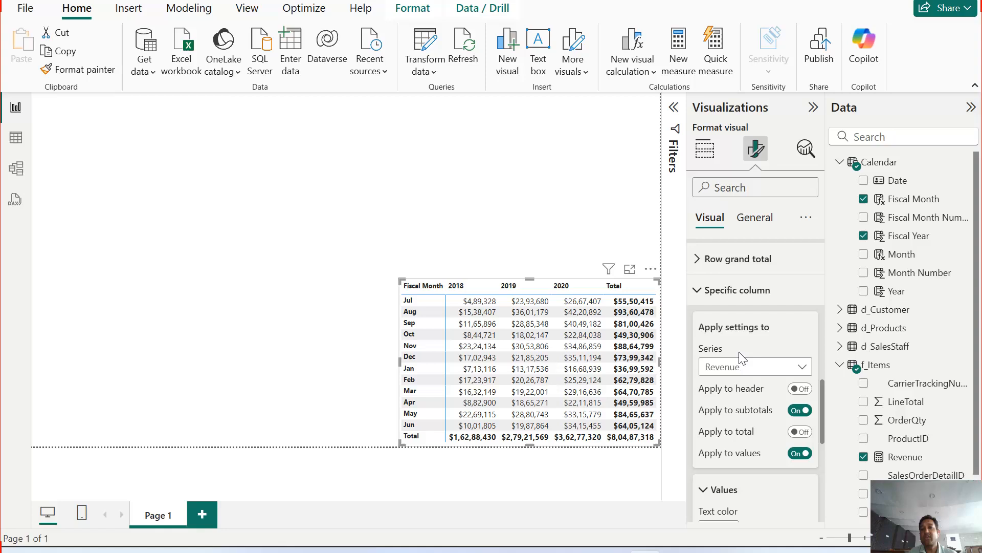
click(737, 290)
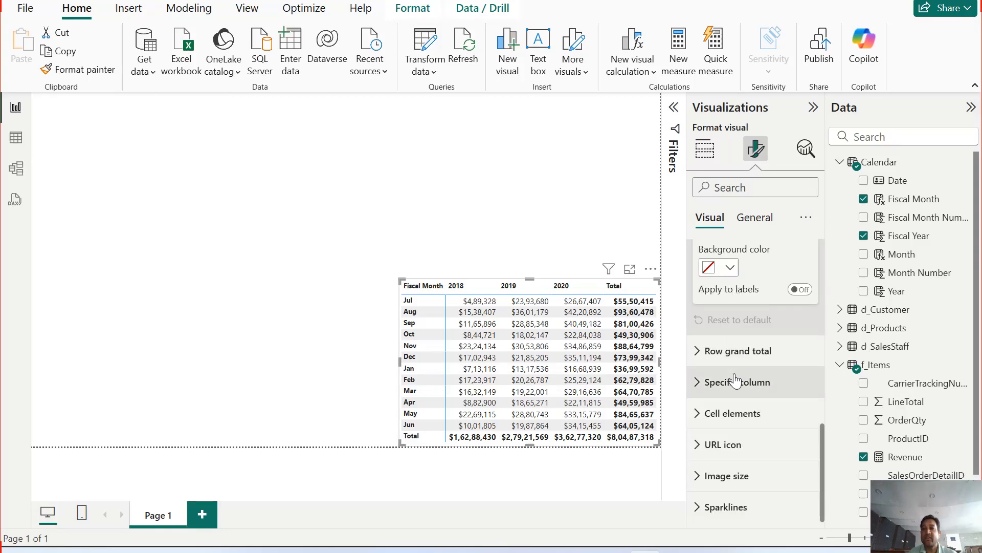
click(733, 418)
scroll(740, 455, down, 4)
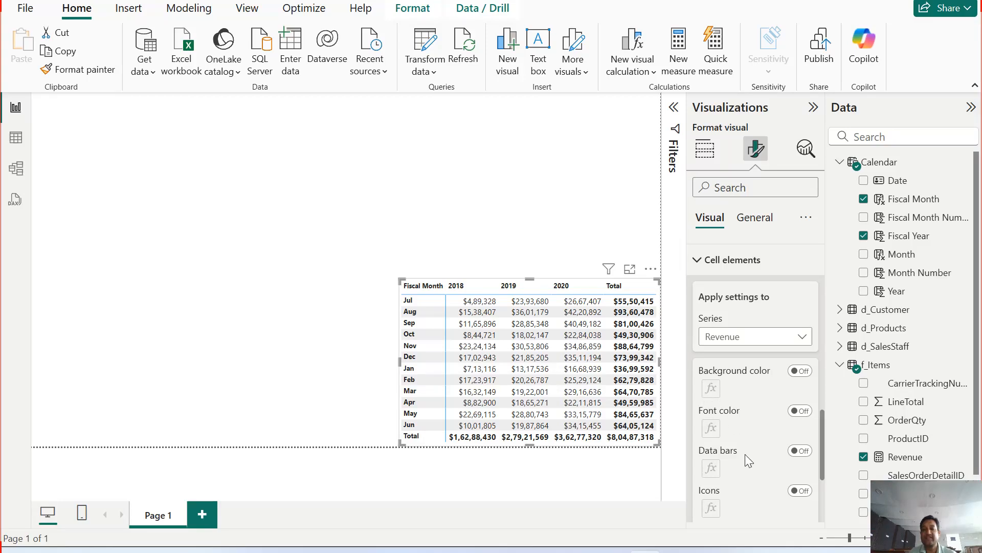
click(726, 260)
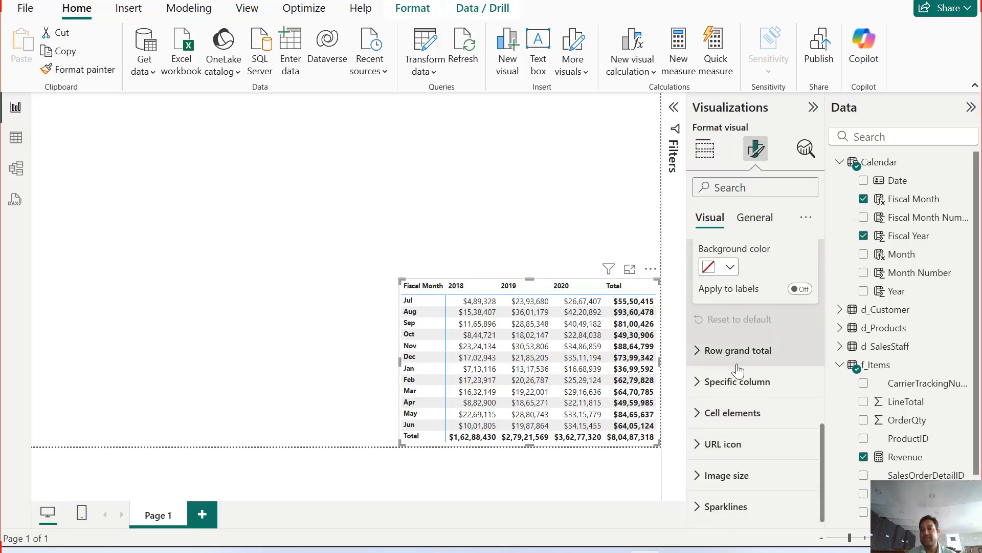
click(724, 445)
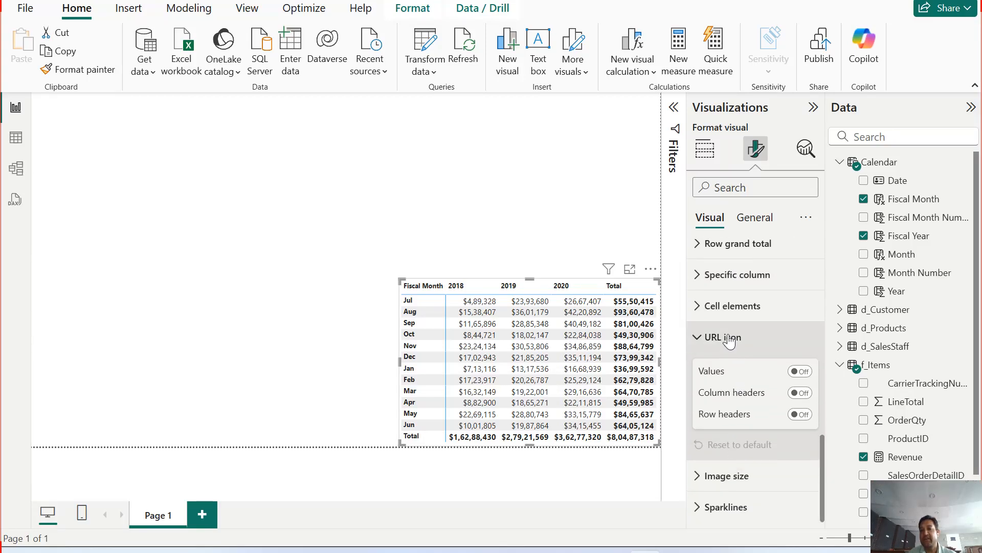
click(729, 337)
click(726, 471)
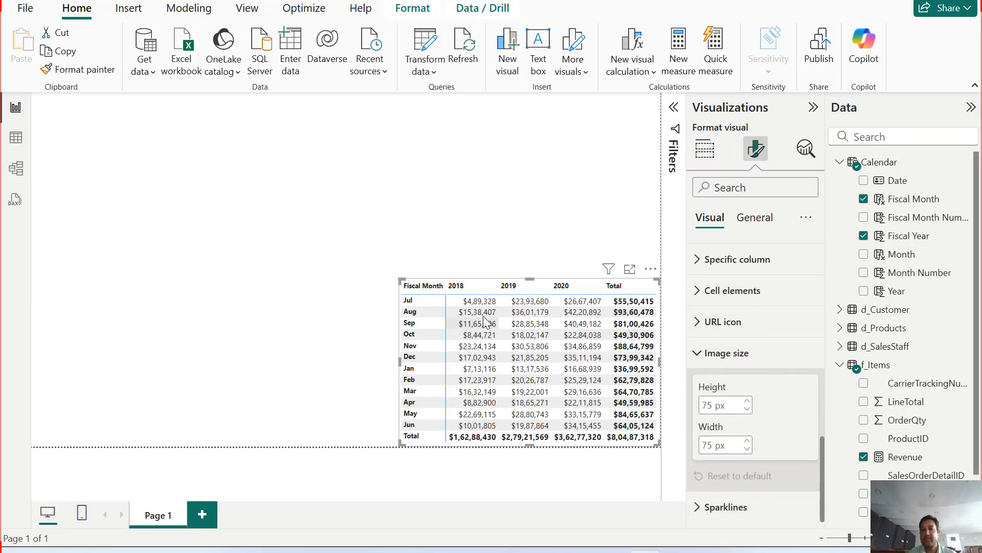
Step: Enlarge the matrix from its upper-left corner to about 617 wide by 371 high and check its sparklines settings
drag(401, 278, 359, 265)
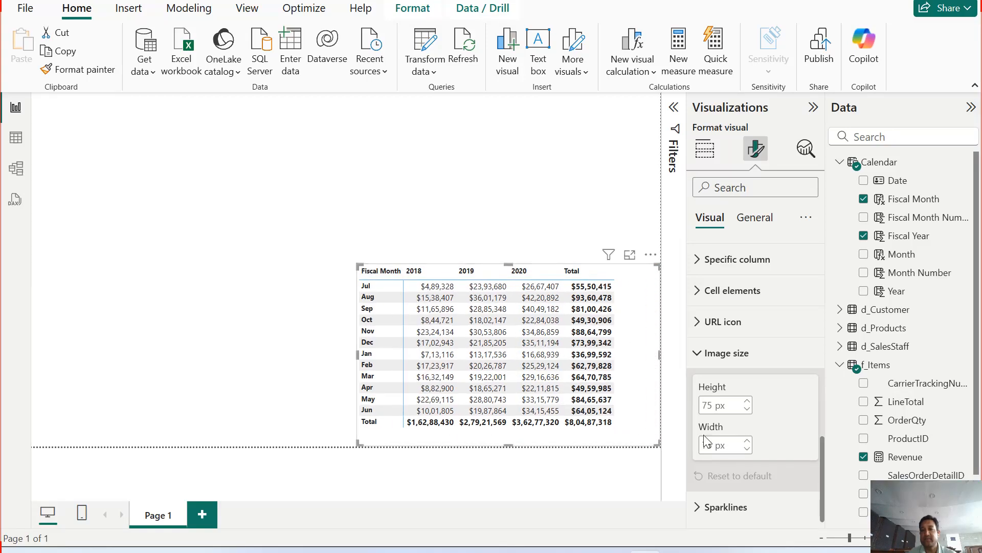
click(702, 360)
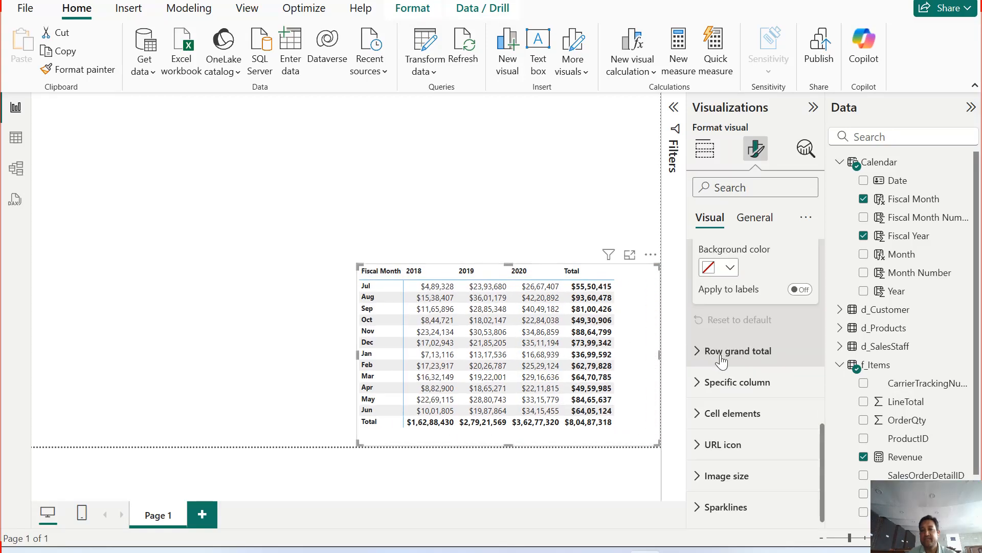
click(721, 512)
scroll(746, 426, down, 2)
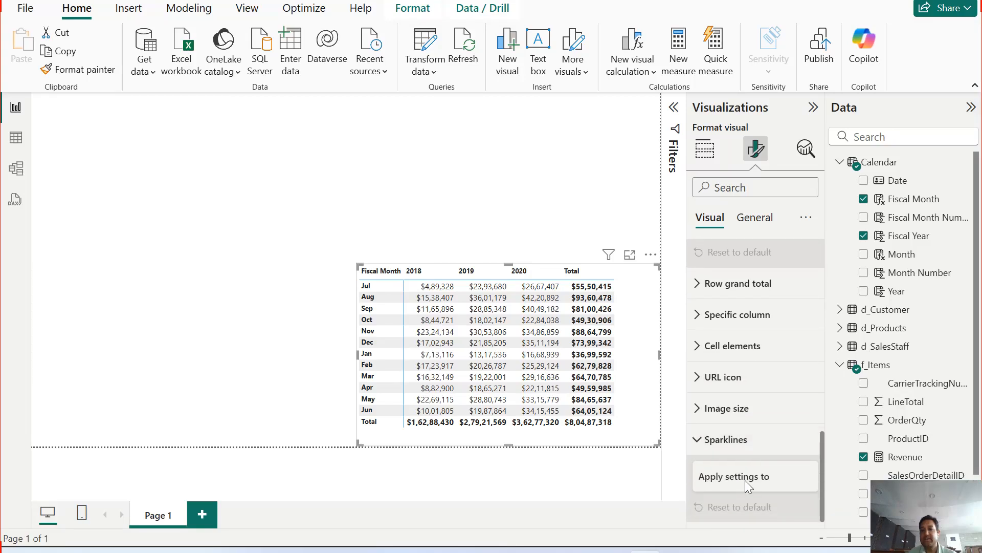
click(741, 444)
scroll(740, 444, up, 10)
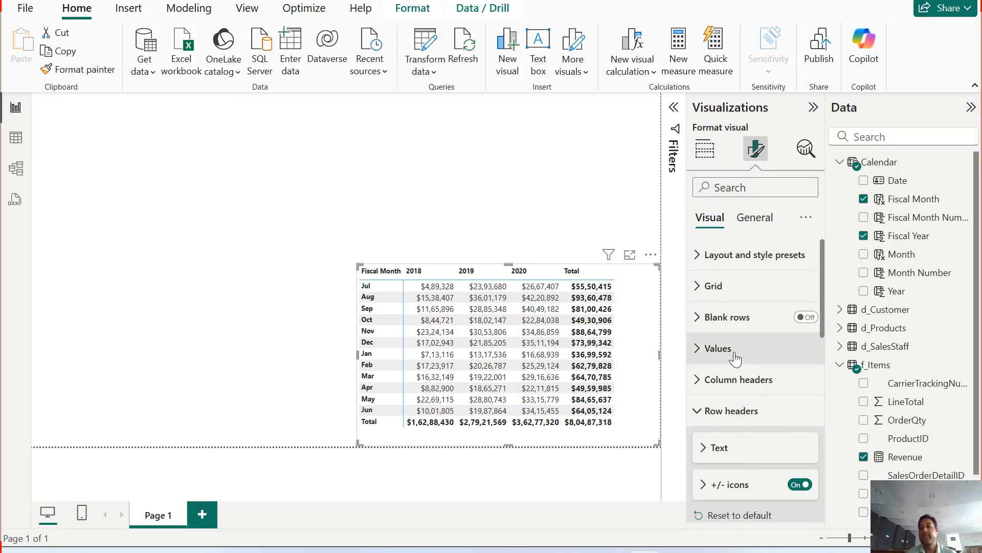
Step: Open the matrix's size properties and shrink it from its upper-left corner to about 544 wide by 343 high
click(754, 218)
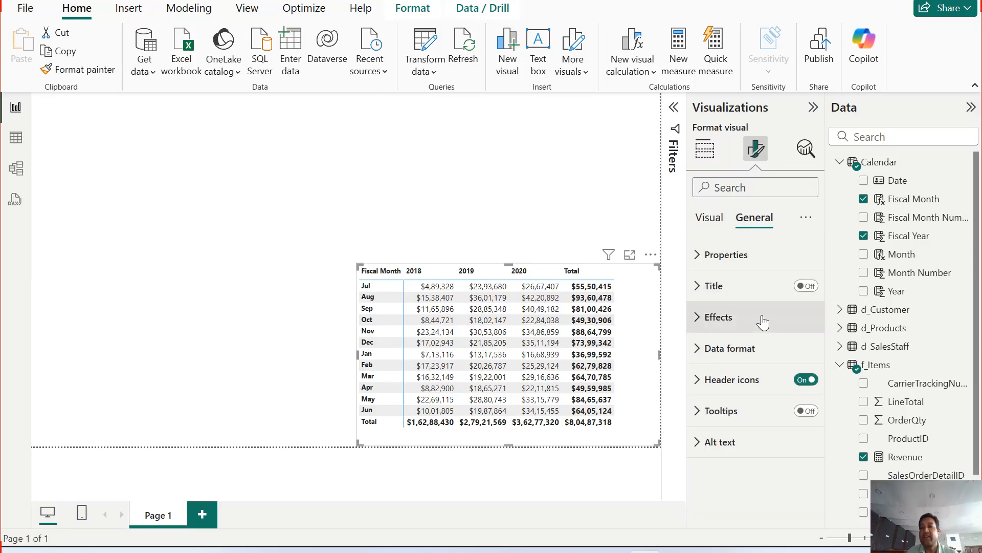
click(737, 263)
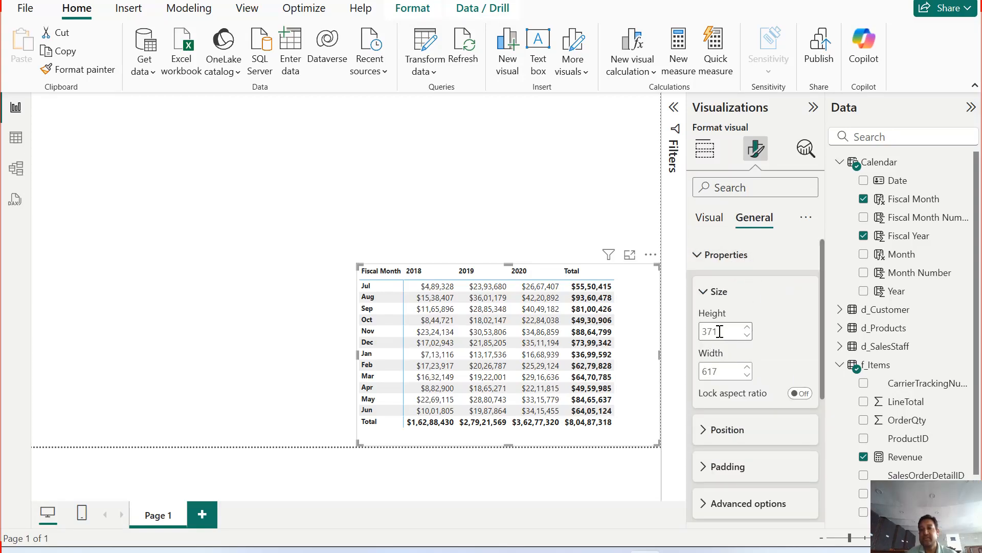
drag(361, 267, 394, 278)
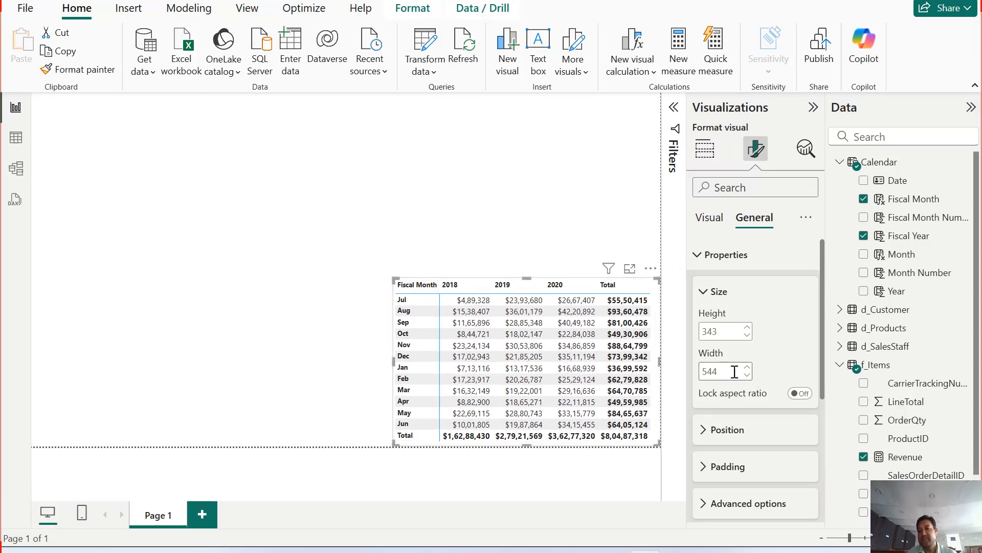
Step: Examine the matrix's general settings for position, padding, advanced options and title
scroll(770, 336, down, 2)
click(727, 353)
scroll(727, 394, down, 2)
click(716, 391)
scroll(716, 391, down, 2)
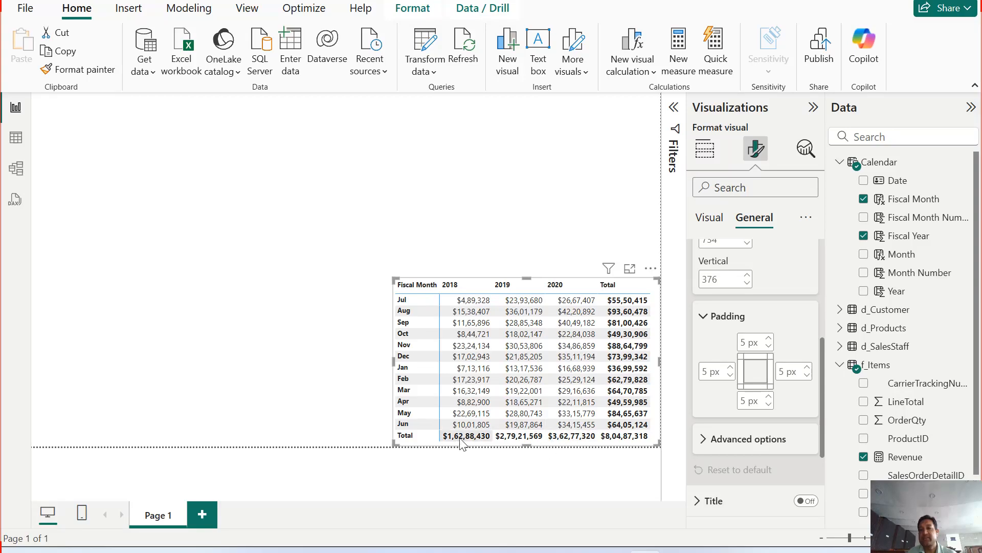
click(748, 436)
scroll(760, 352, down, 2)
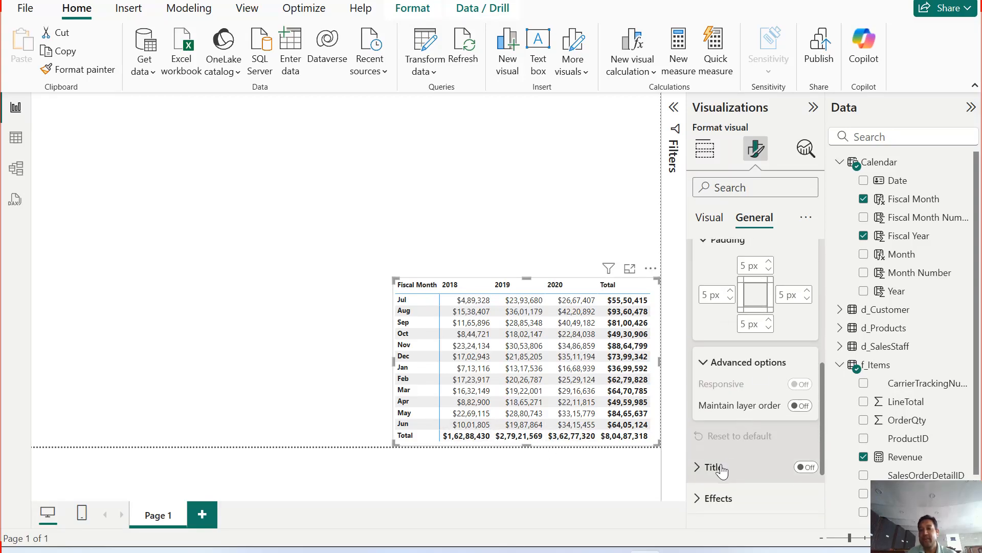
click(721, 467)
scroll(745, 425, down, 5)
Step: Turn on the matrix's visual border and set its color to black
click(742, 450)
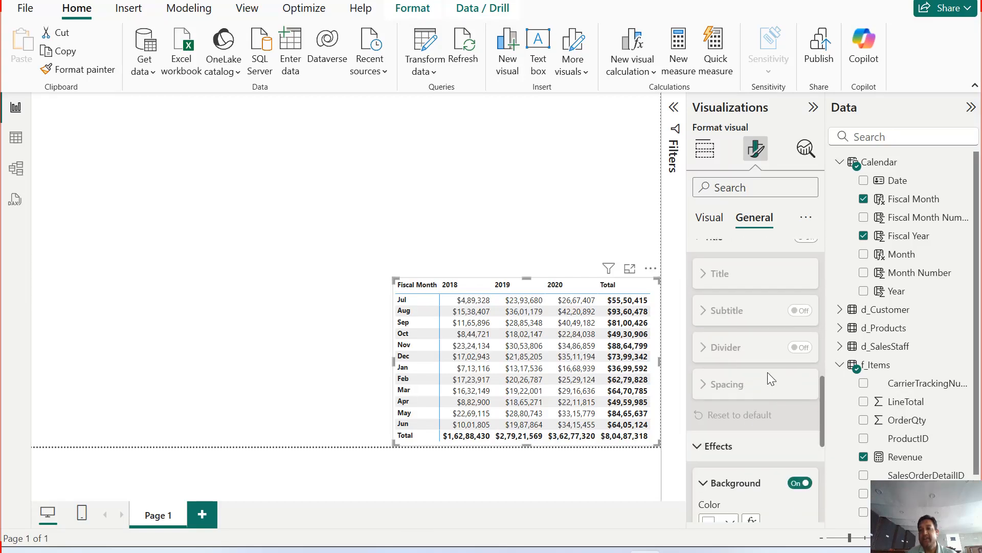
scroll(768, 373, down, 3)
click(800, 455)
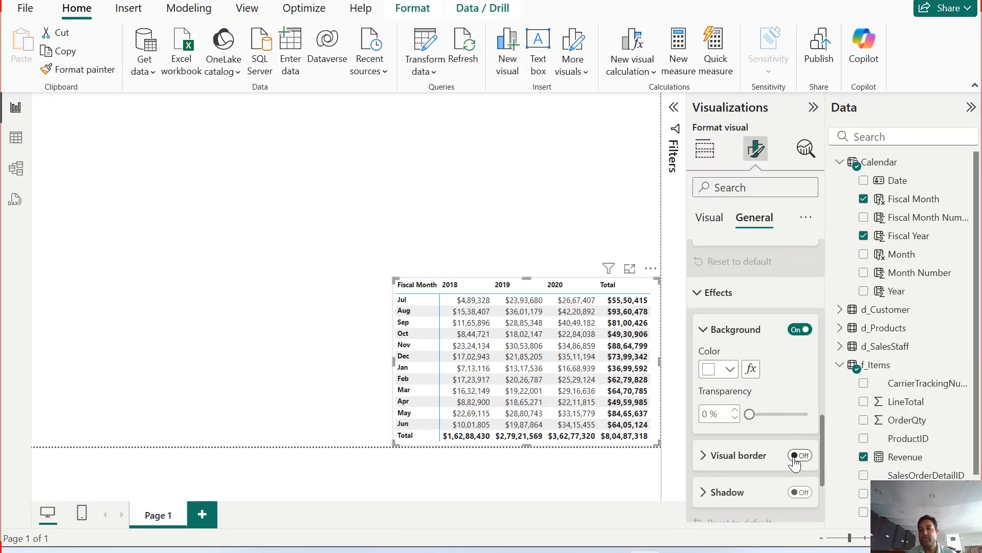
click(704, 463)
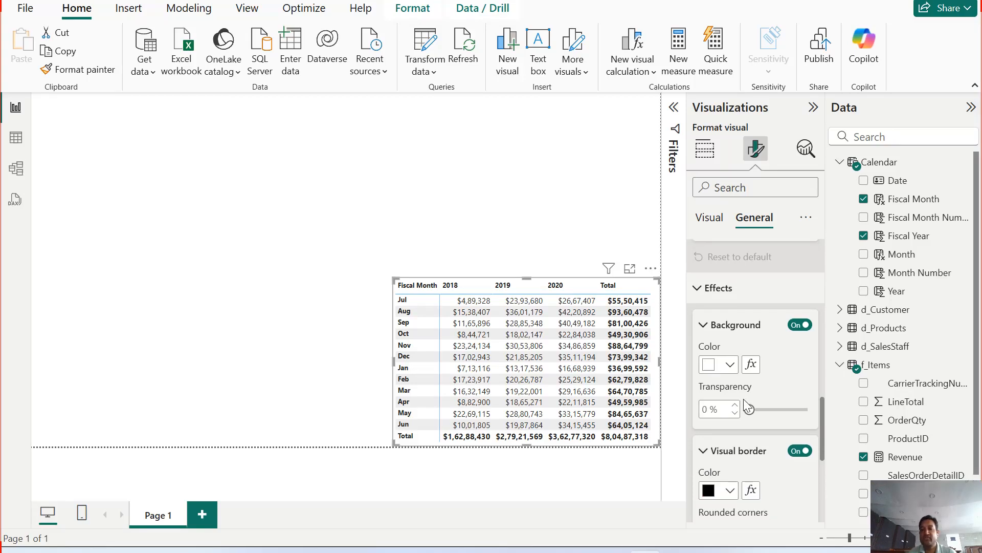
scroll(744, 398, down, 3)
click(731, 342)
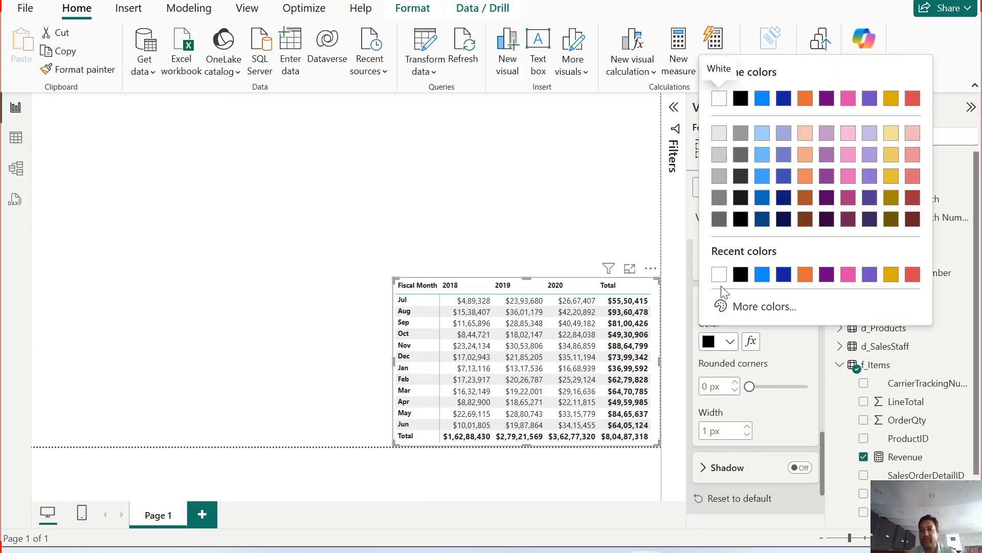
click(738, 101)
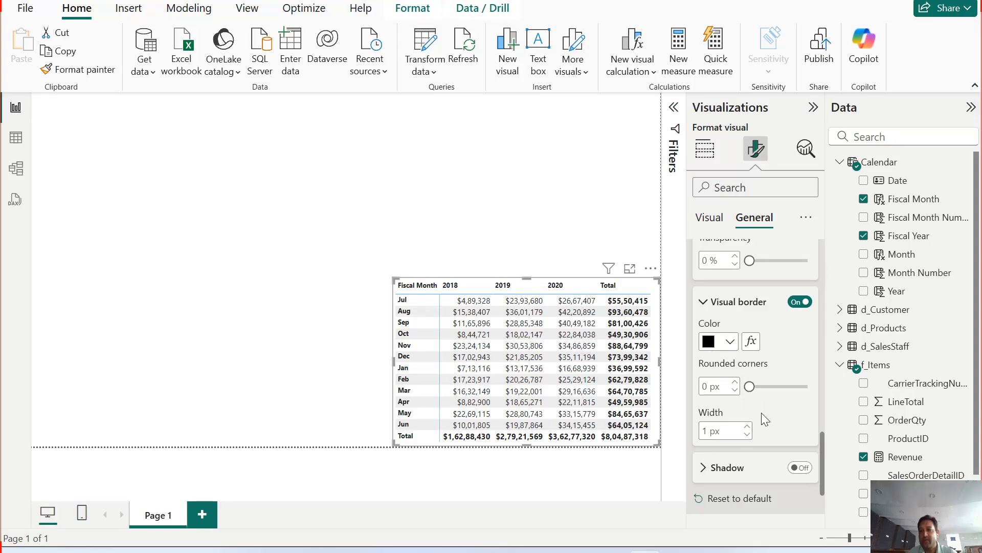
Step: Examine the data format options for Revenue and the additional options for the matrix's format settings
scroll(768, 432, down, 2)
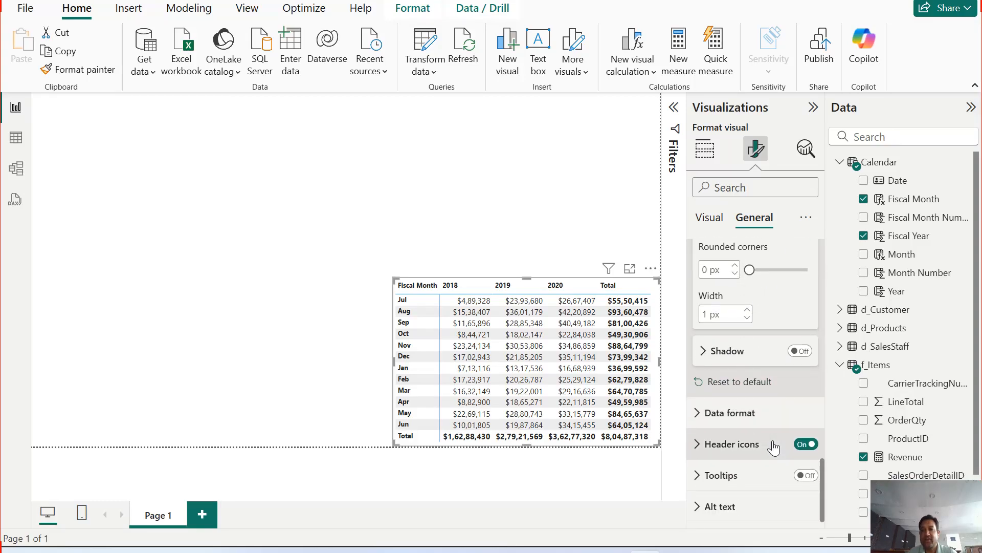
click(736, 411)
scroll(754, 416, down, 2)
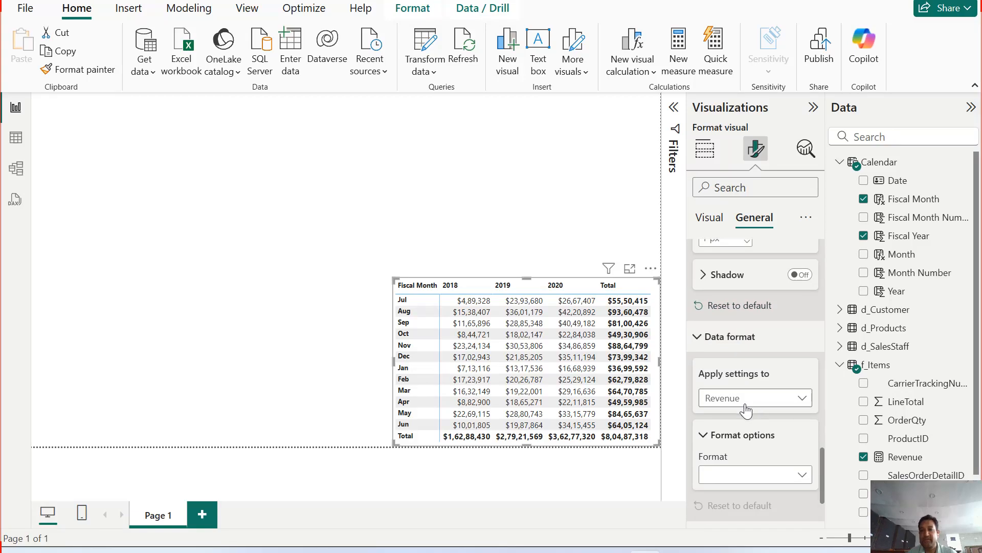
scroll(745, 404, down, 2)
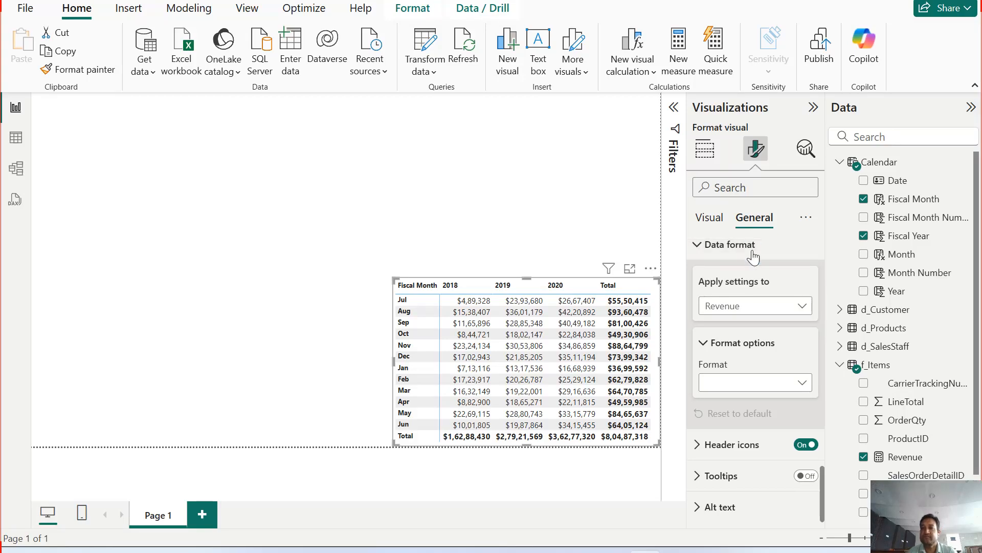
click(807, 218)
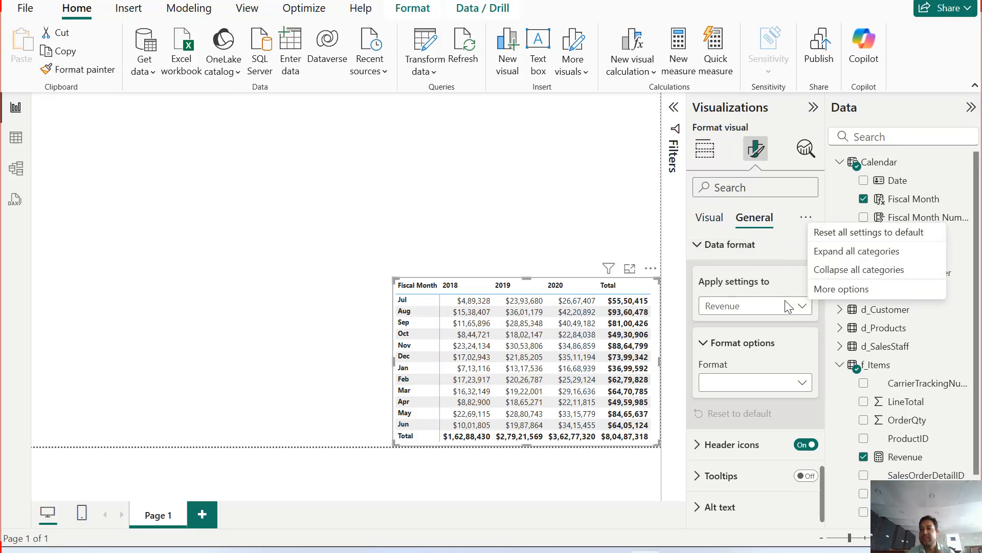
click(738, 247)
scroll(727, 358, up, 3)
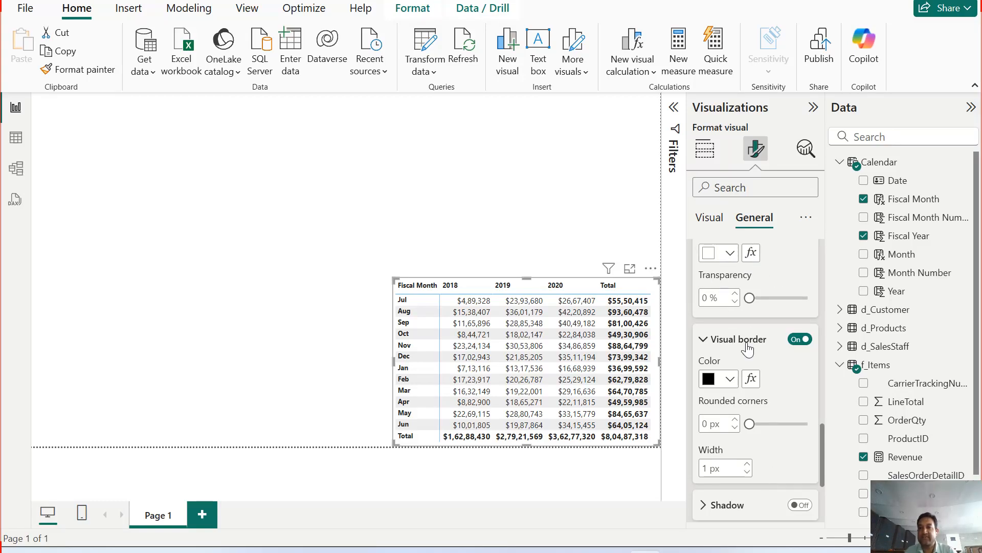
scroll(747, 348, up, 10)
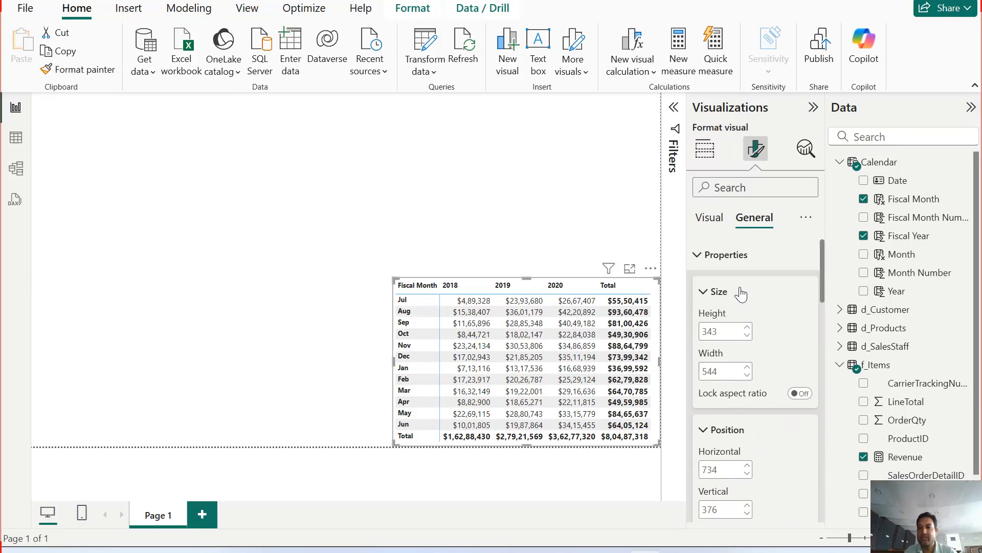
Step: Collapse the matrix's expanded general format settings, including Size, Position, Padding and Advanced options, and return to its field setup
click(745, 295)
click(727, 329)
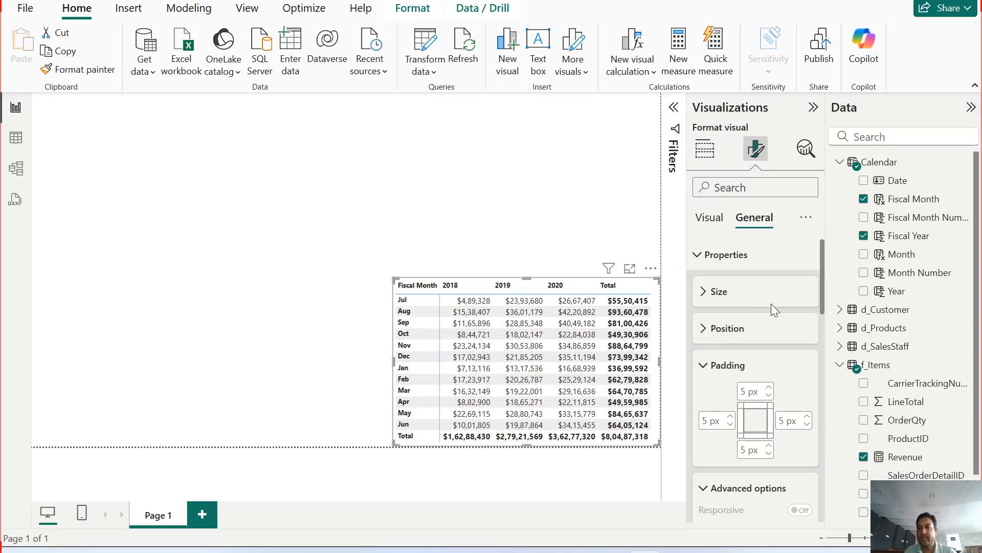
scroll(736, 307, down, 2)
click(733, 288)
click(743, 326)
scroll(746, 336, down, 2)
click(746, 333)
click(739, 343)
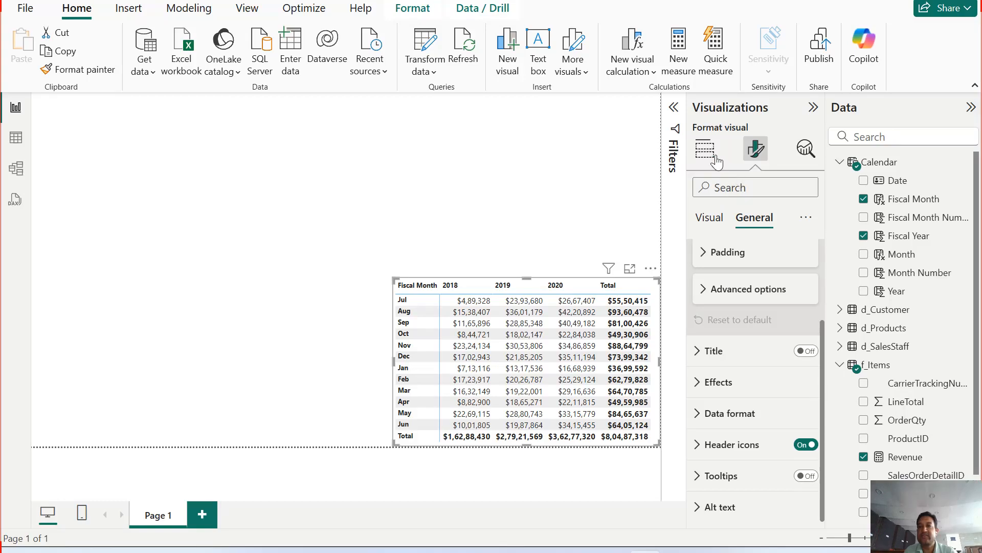
click(705, 149)
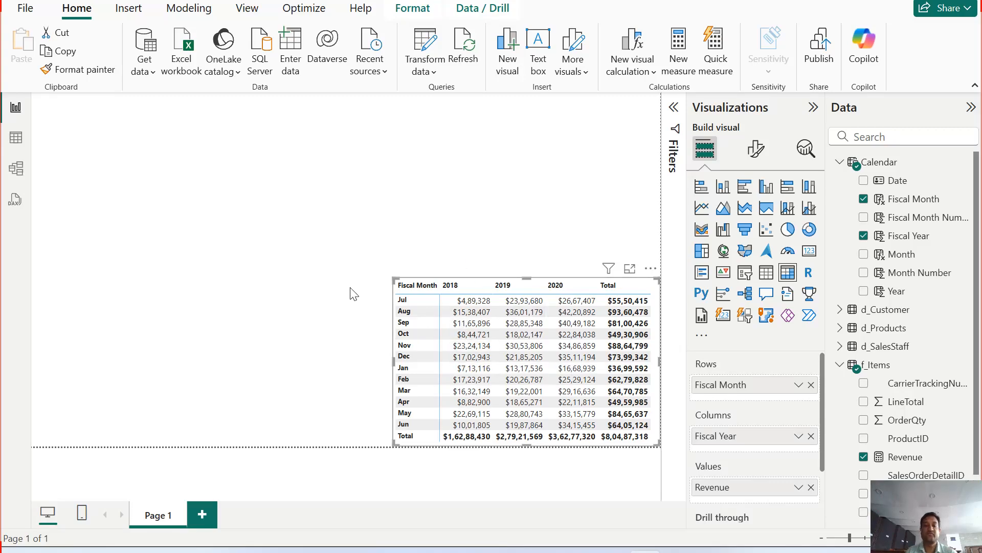
Step: Examine the fiscal columns in the Calendar table and the matrix in focus mode, ending back on the report page
click(16, 138)
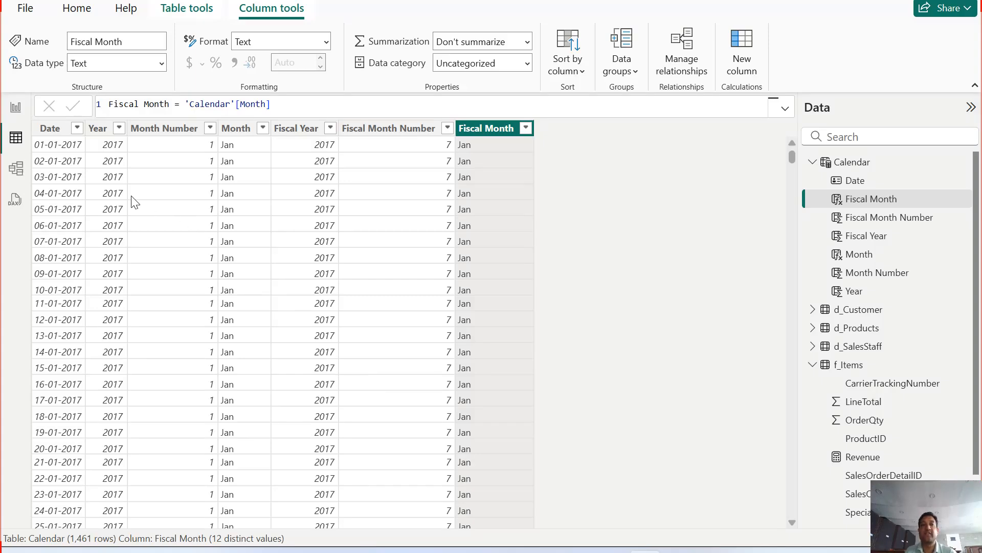
click(16, 107)
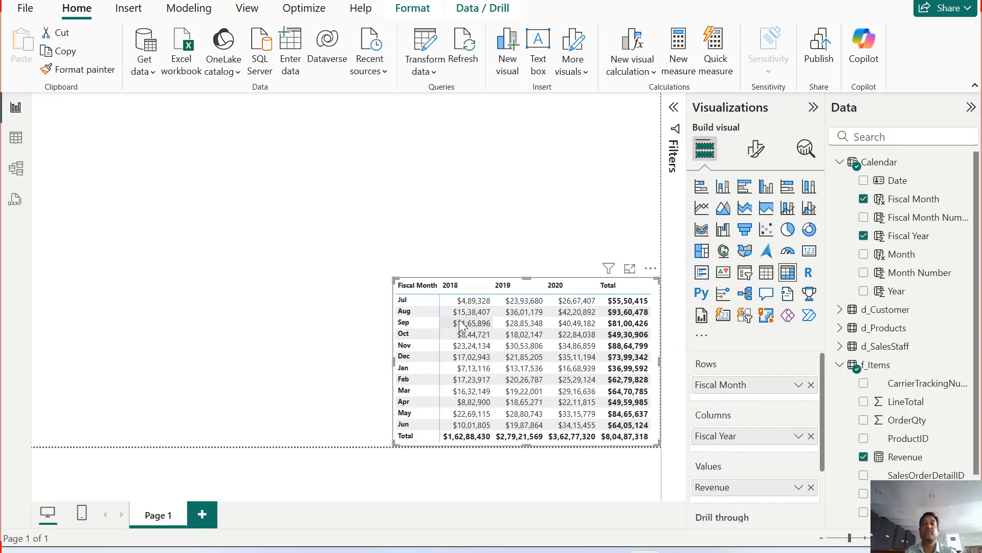
click(630, 268)
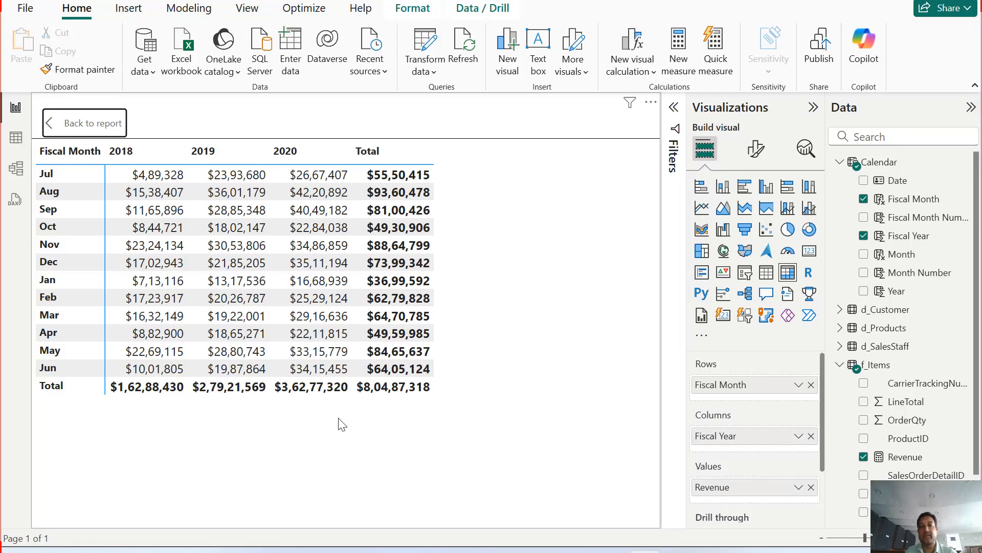
click(100, 126)
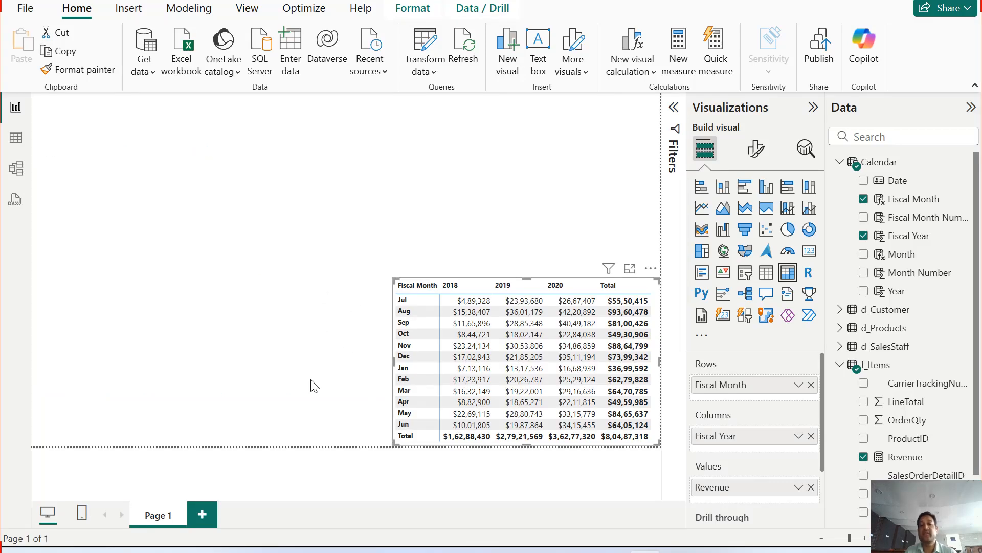